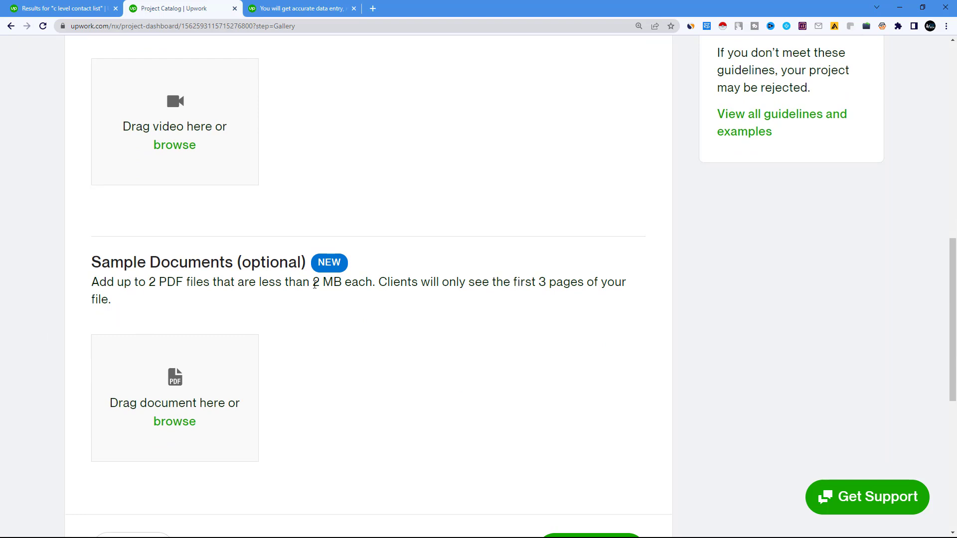
# Review the gallery page's PDF sample limits on file size and visible pages, and the project image requirements
pyautogui.moveTo(327, 284); pyautogui.dragTo(366, 282)
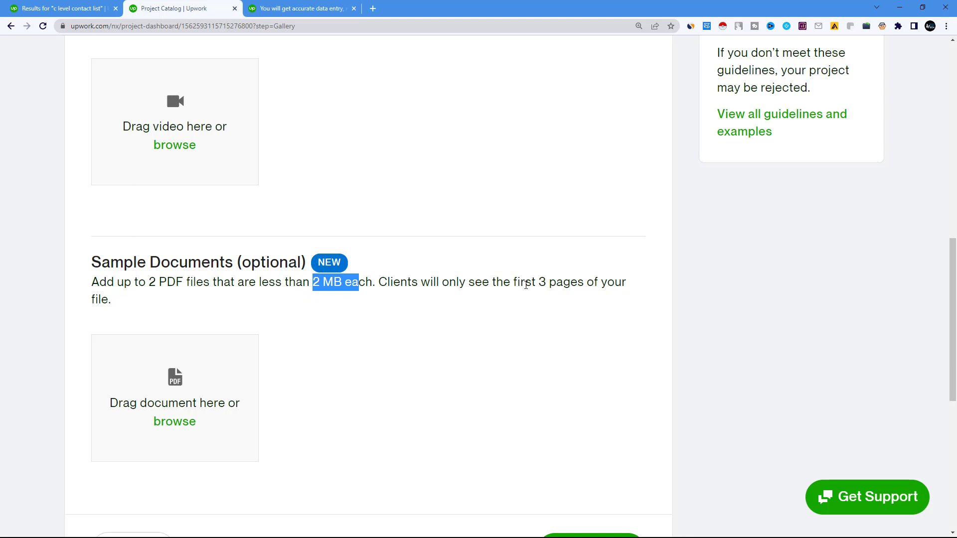
pyautogui.moveTo(534, 283); pyautogui.dragTo(601, 283)
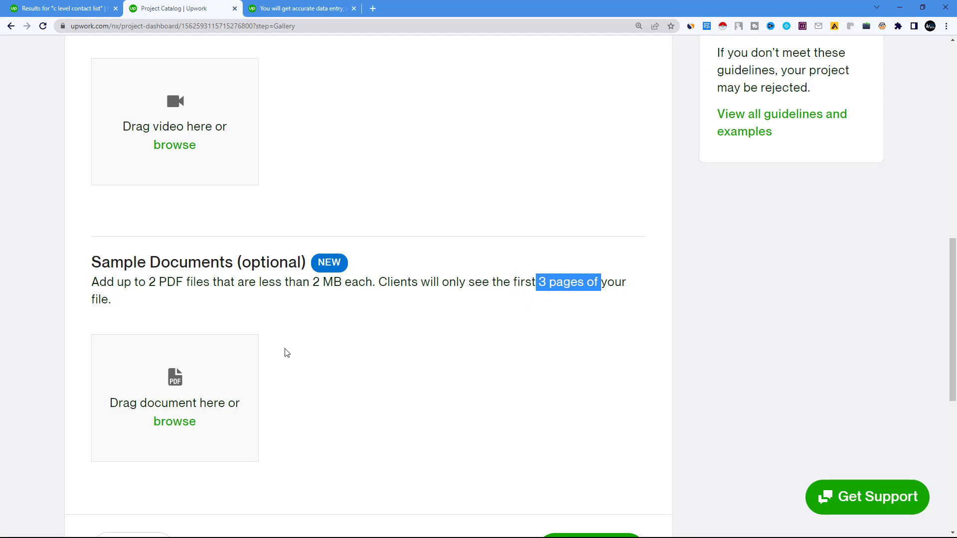
pyautogui.scroll(-5, 284, 354)
pyautogui.scroll(15, 282, 361)
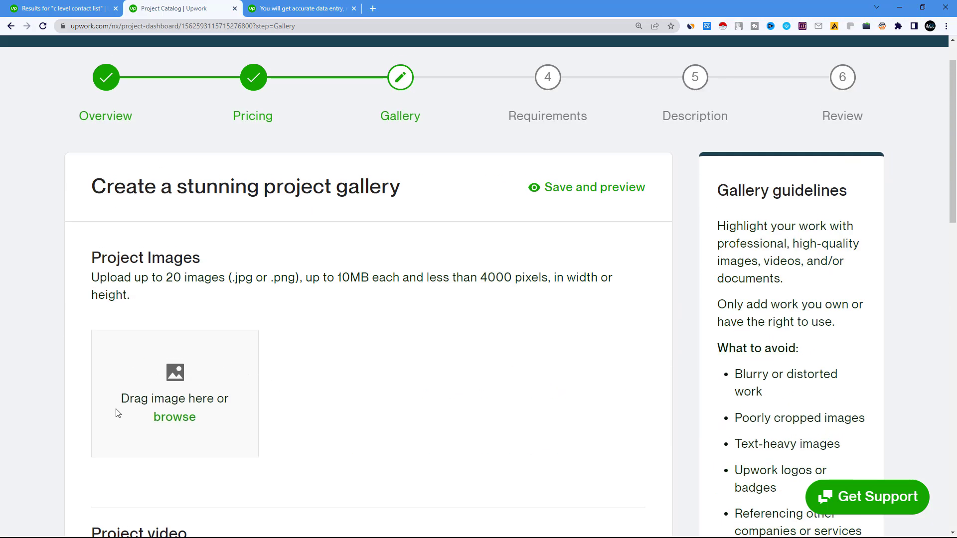
# Switch to Canva in a separate maximized Chrome window
pyautogui.click(907, 6)
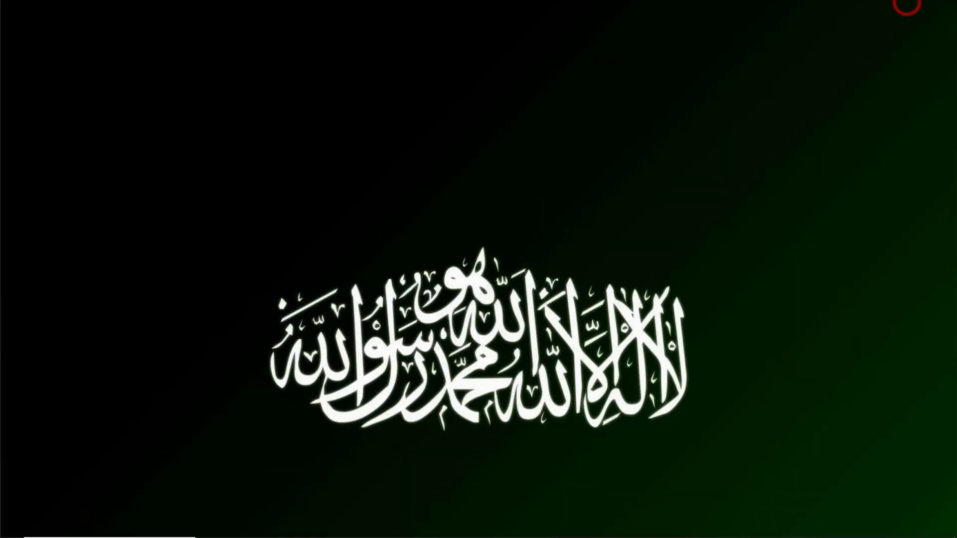
pyautogui.click(305, 529)
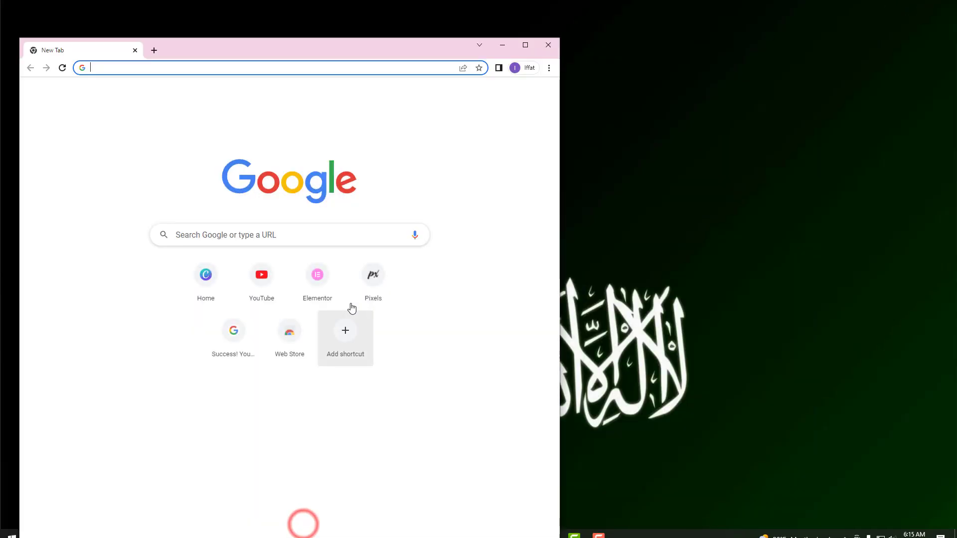
pyautogui.click(205, 277)
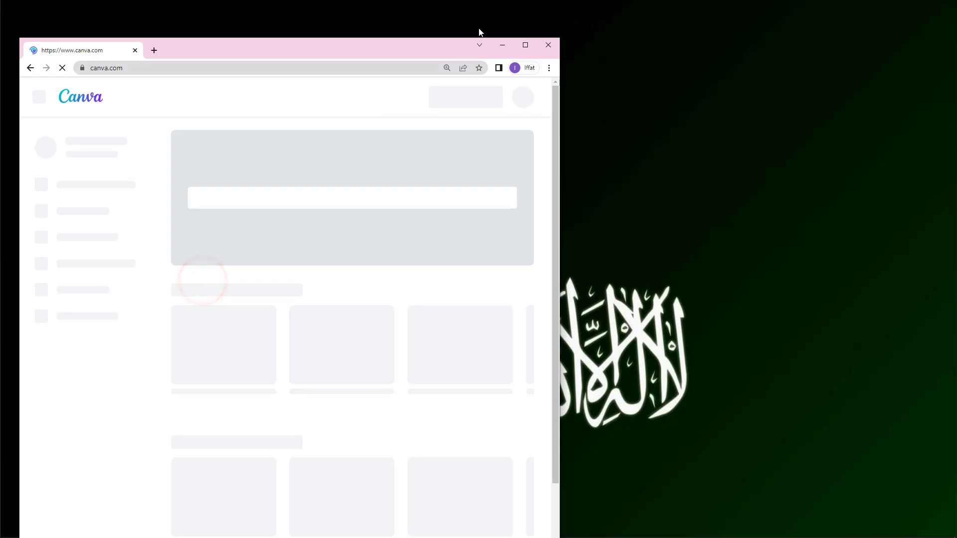
pyautogui.click(525, 43)
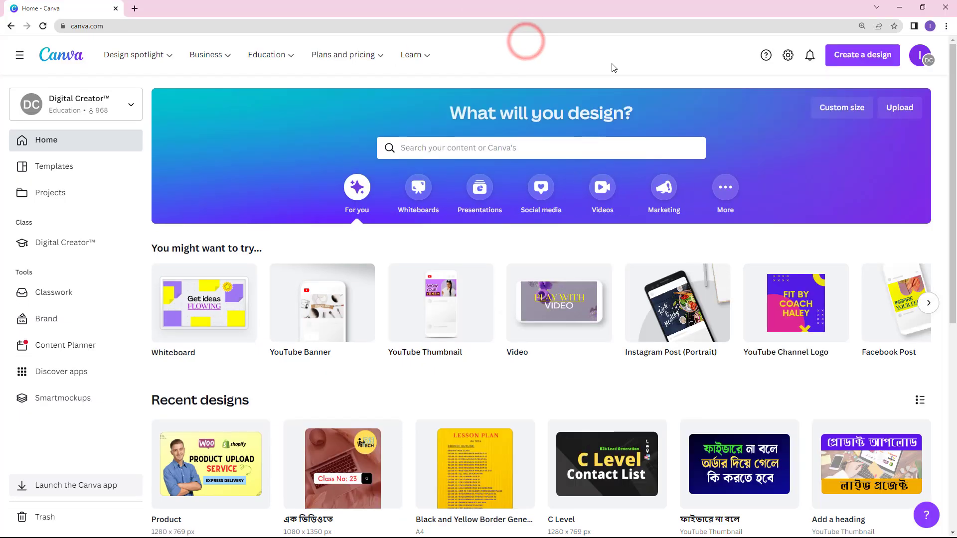
# Create a new custom-size design of 1600 × 1200 px
pyautogui.click(862, 55)
pyautogui.click(754, 344)
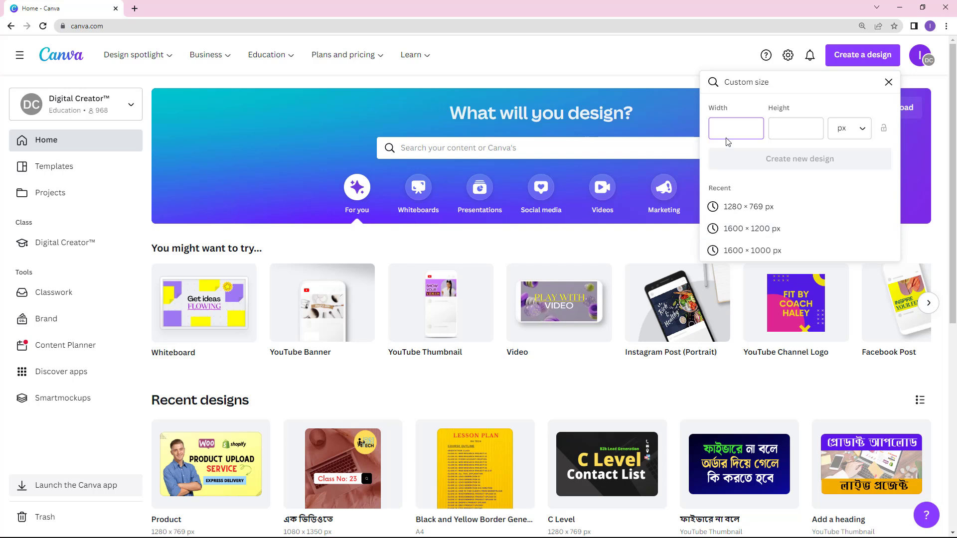
pyautogui.write('16')
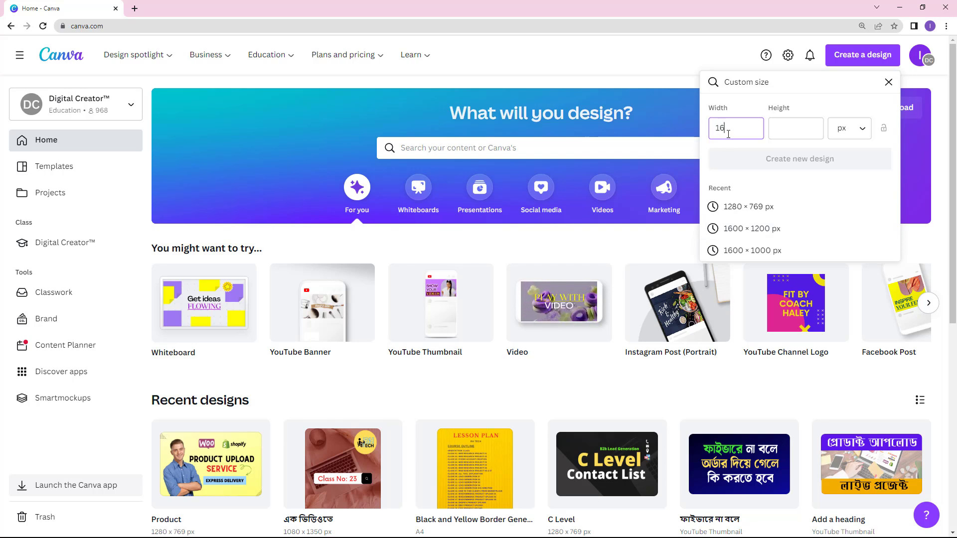
pyautogui.write('00')
pyautogui.click(795, 129)
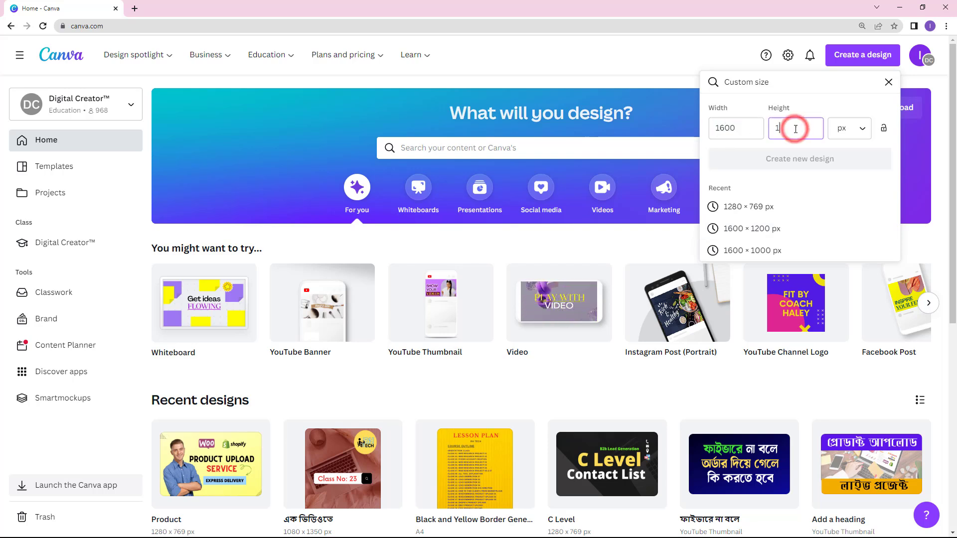
pyautogui.write('1200')
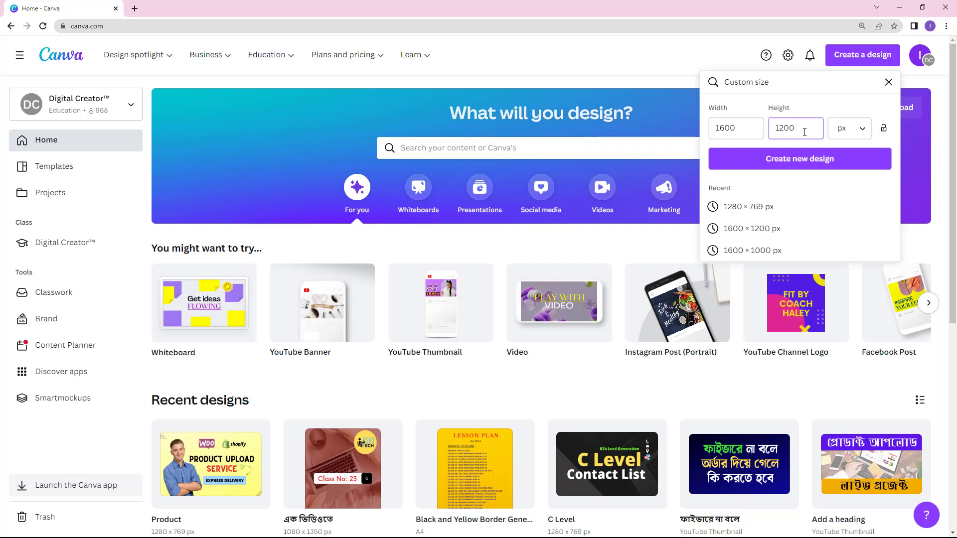
pyautogui.click(806, 160)
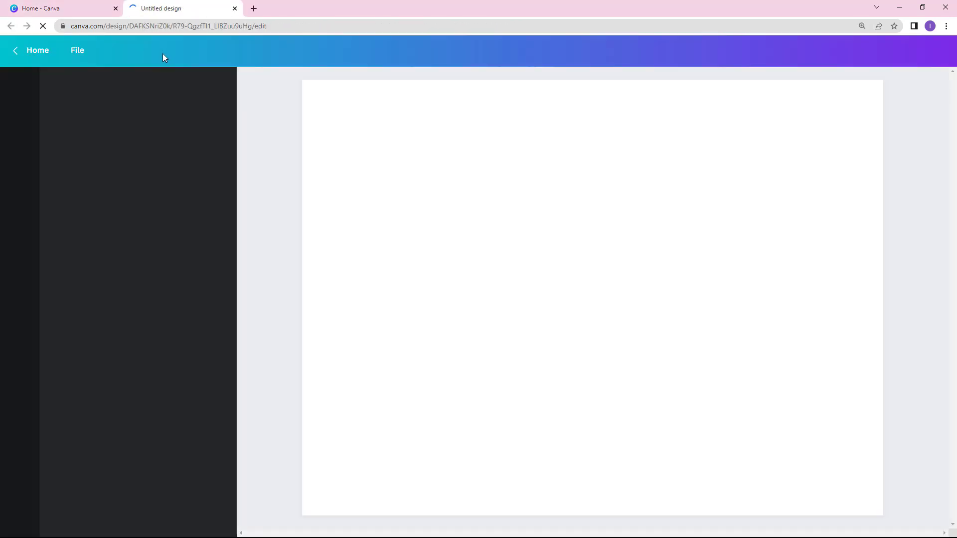
# Insert the recently used photo of blue envelope icons over a tablet and set it as the page background
pyautogui.click(445, 186)
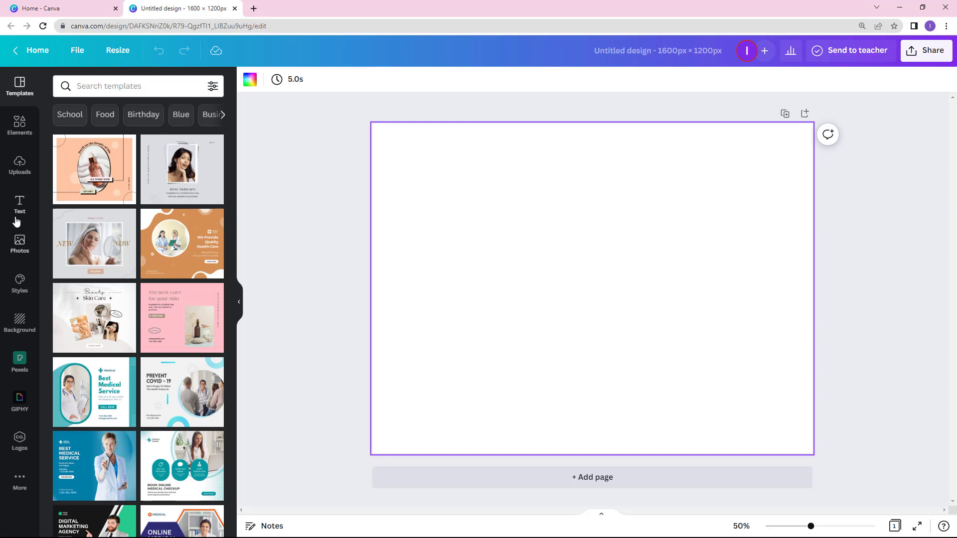
pyautogui.click(19, 123)
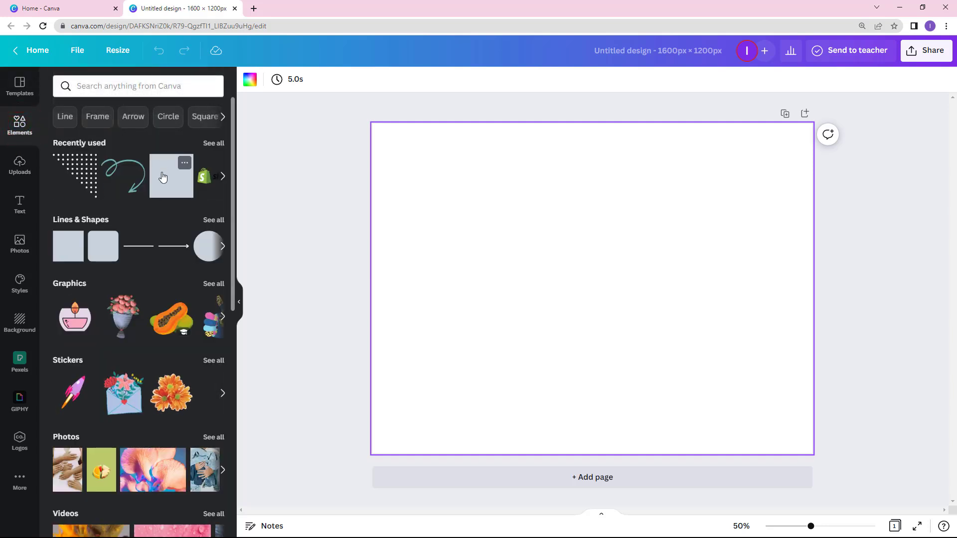
pyautogui.scroll(-4, 164, 199)
pyautogui.scroll(4, 166, 204)
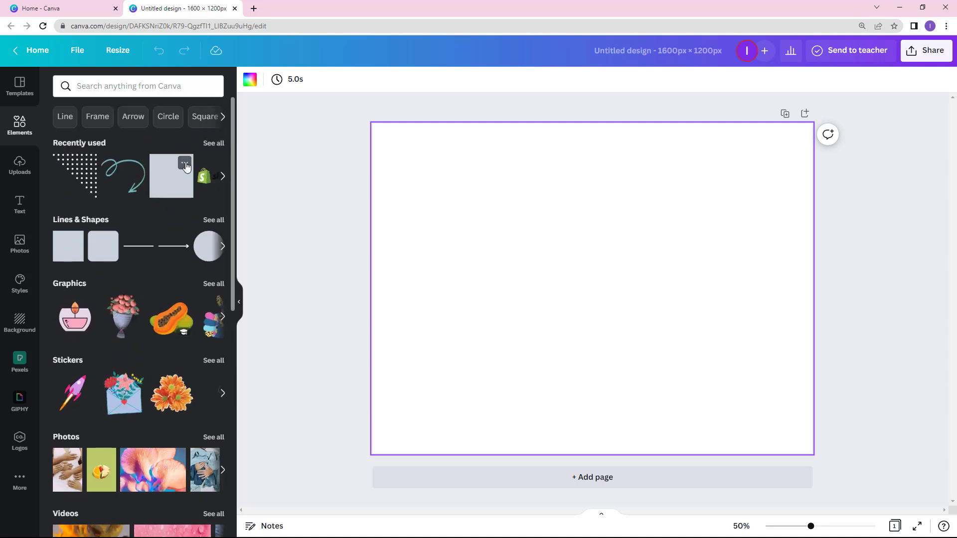
pyautogui.click(211, 146)
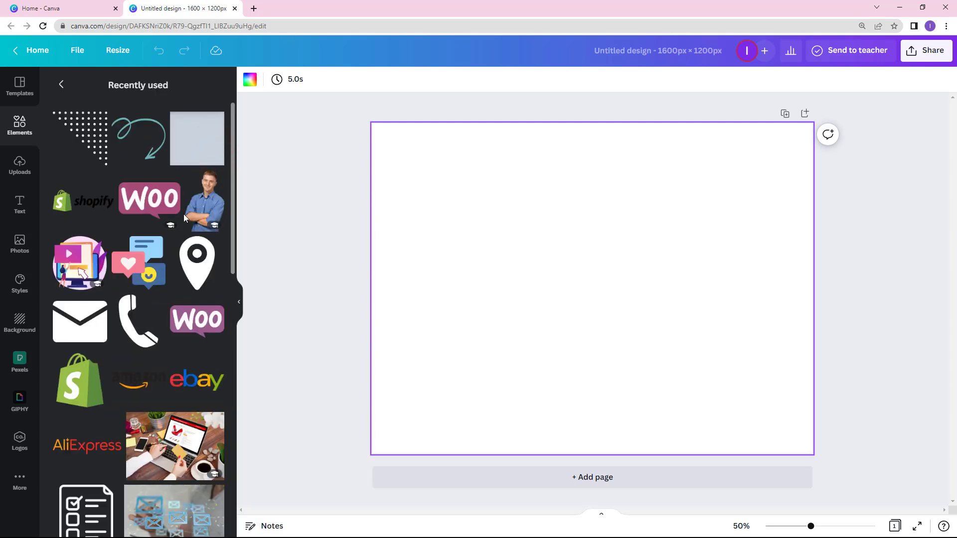
pyautogui.scroll(-2, 183, 214)
pyautogui.scroll(-2, 184, 218)
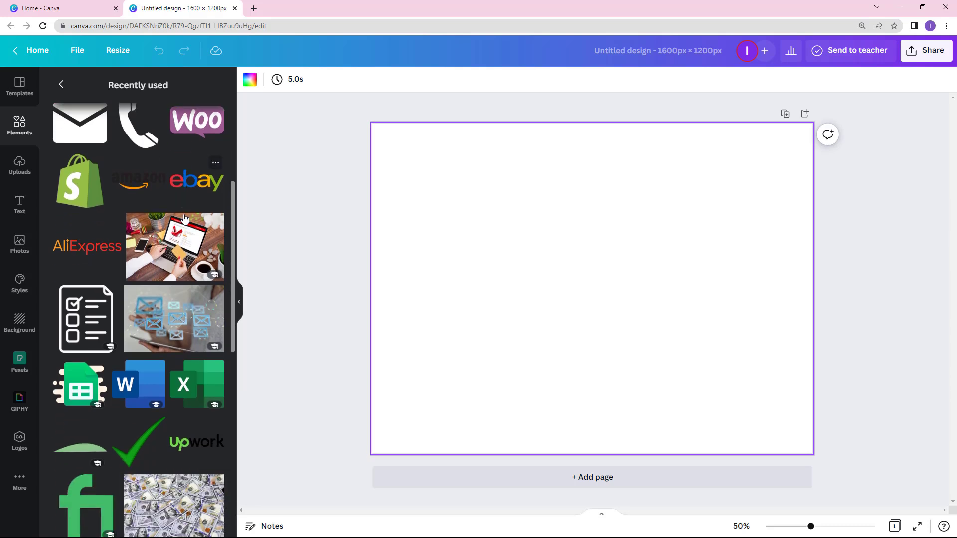
pyautogui.scroll(-2, 187, 214)
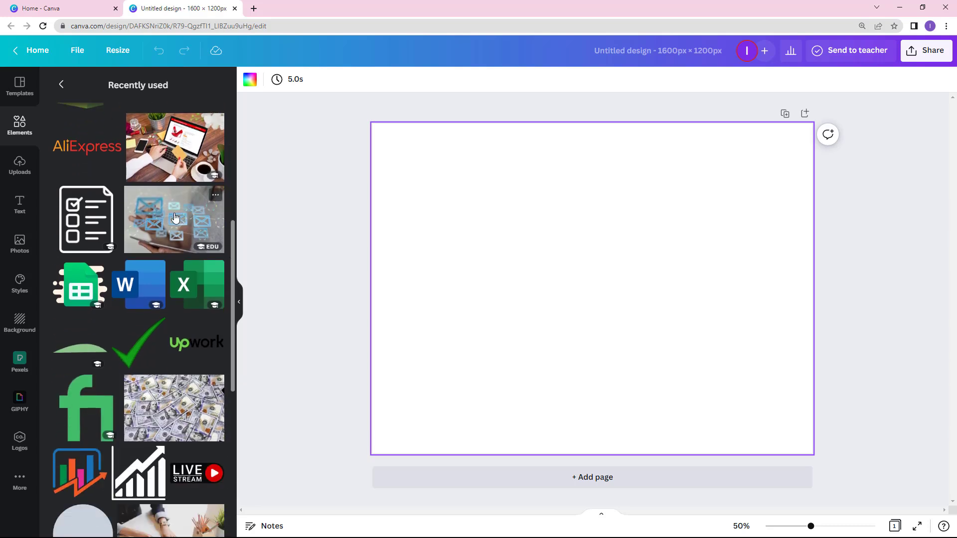
pyautogui.click(175, 218)
pyautogui.rightClick(483, 229)
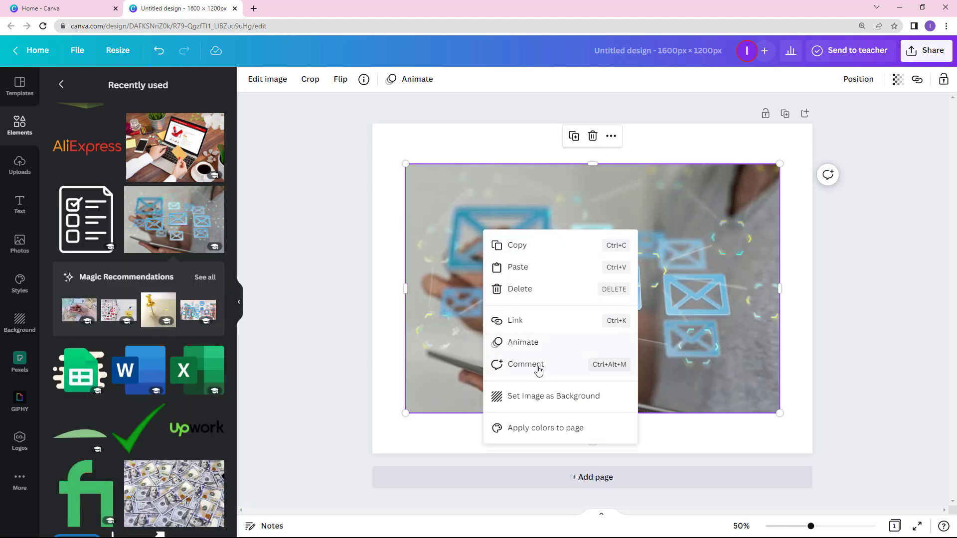
pyautogui.click(551, 395)
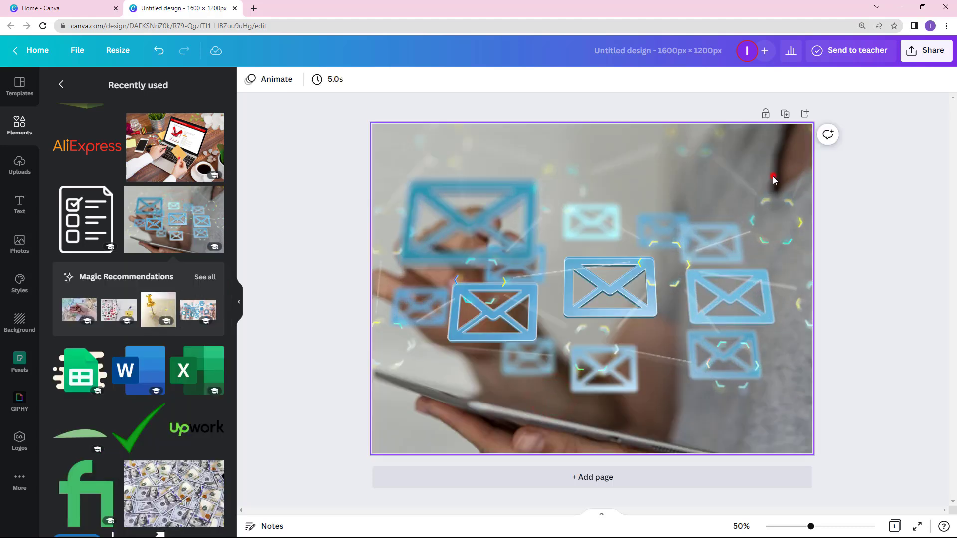
# Lower the background photo's transparency value to about 21
pyautogui.click(772, 177)
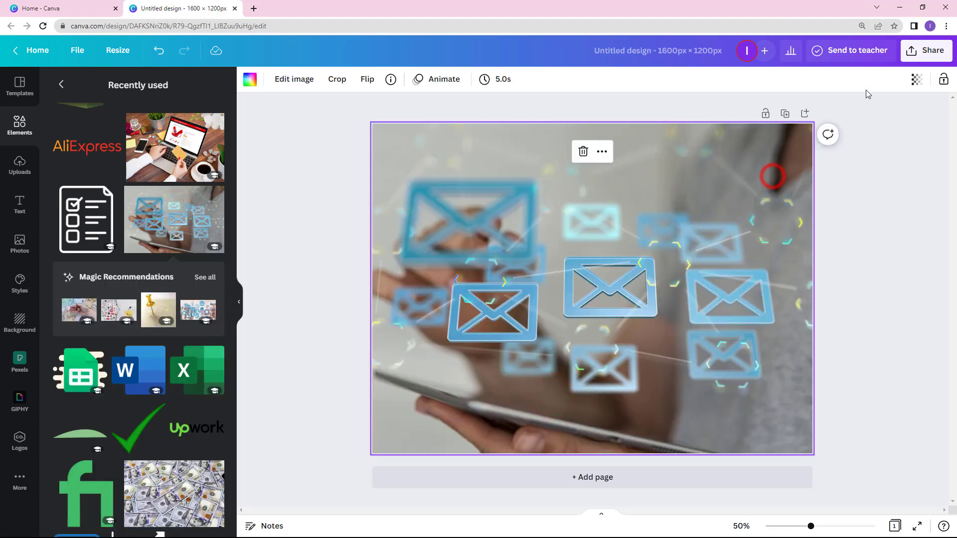
pyautogui.click(914, 81)
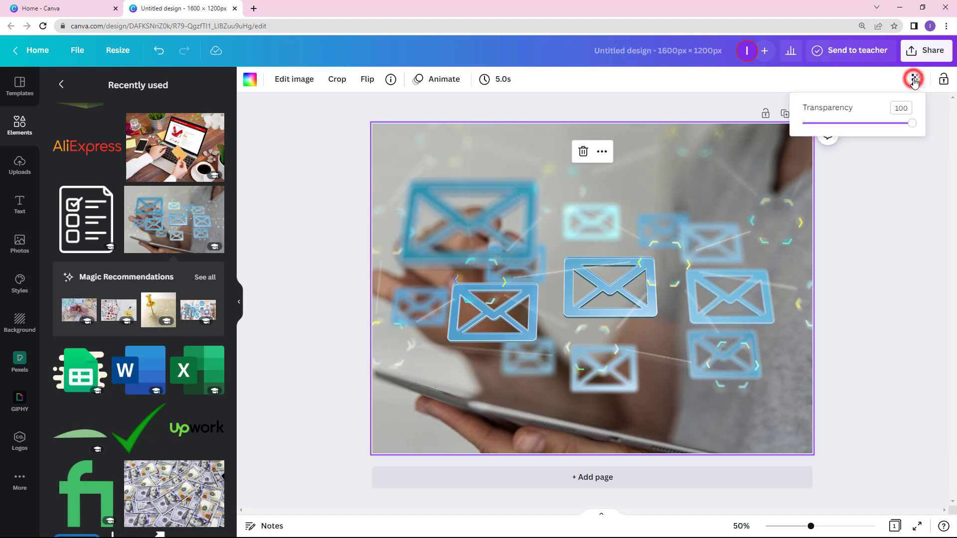
pyautogui.moveTo(911, 123); pyautogui.dragTo(831, 122)
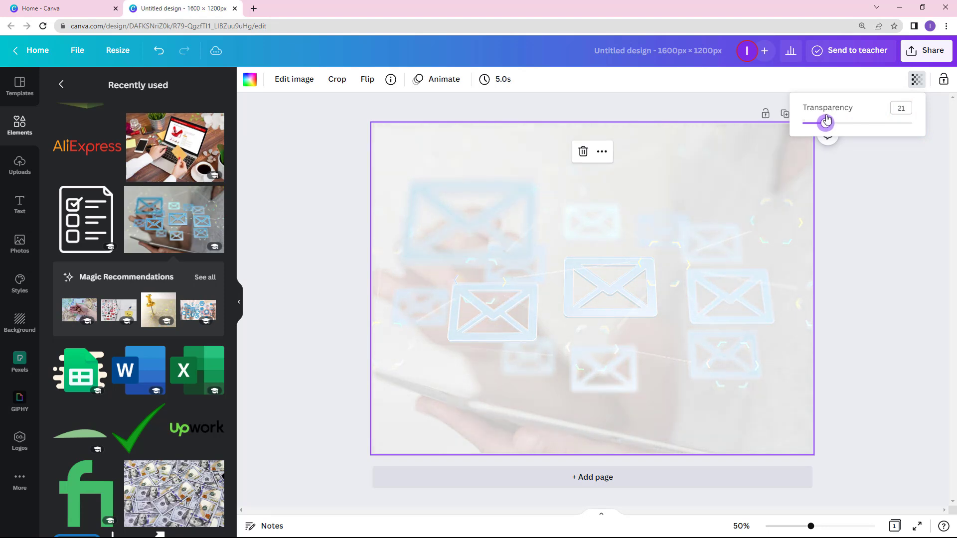
# Set the page background color behind the faded photo to black from the default colors
pyautogui.click(249, 80)
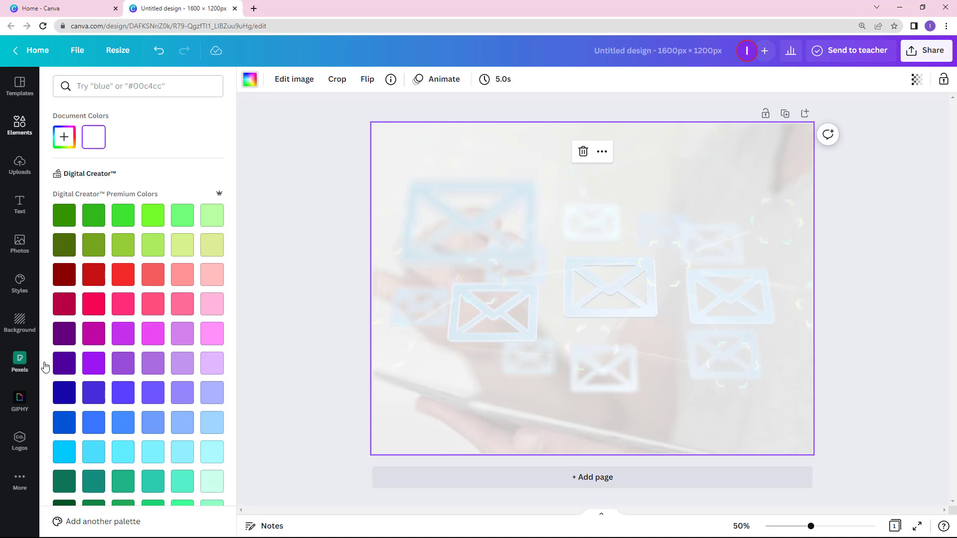
pyautogui.scroll(-4, 114, 359)
pyautogui.scroll(-2, 130, 379)
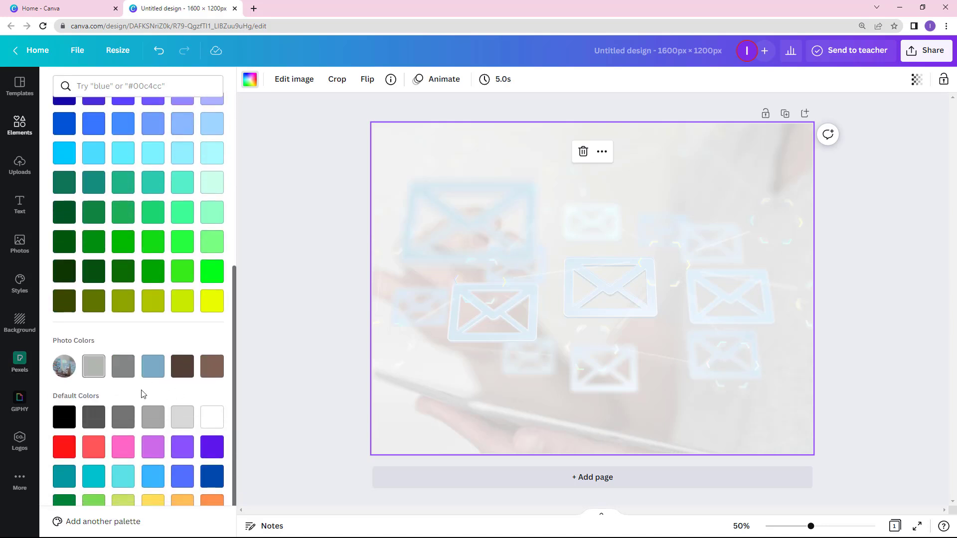
pyautogui.click(56, 424)
pyautogui.click(332, 274)
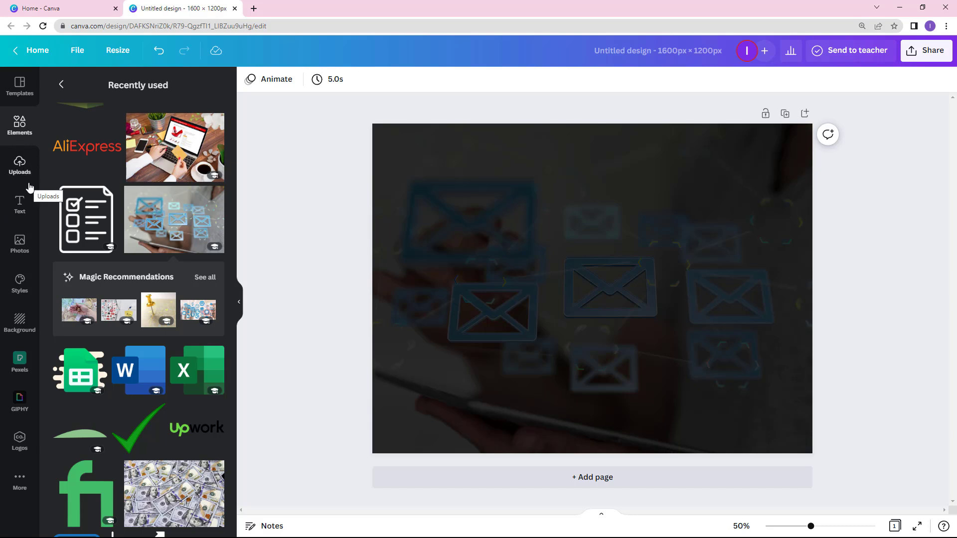
# Place the recently used checklist icon near the page's upper center and shrink it to roughly two-thirds of its size
pyautogui.moveTo(94, 214); pyautogui.dragTo(562, 172)
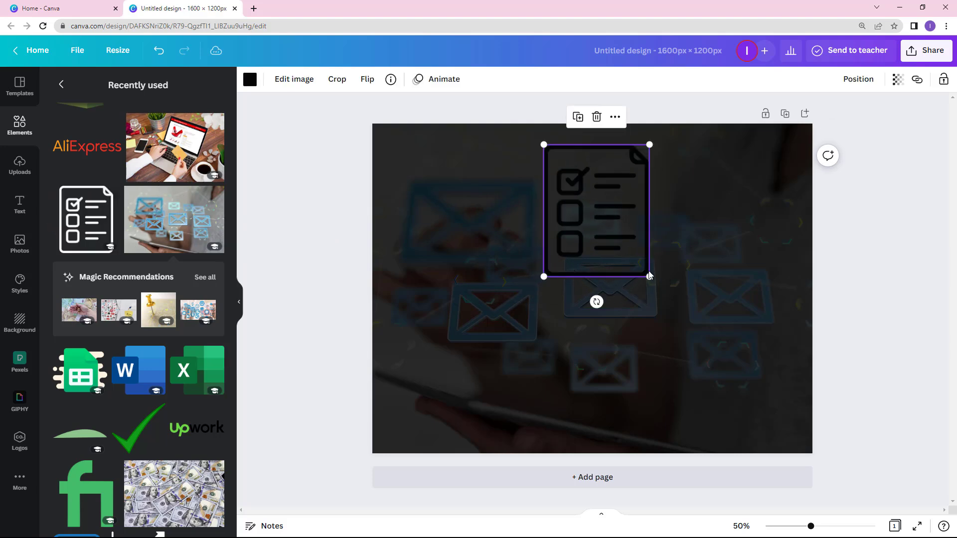
pyautogui.moveTo(651, 278); pyautogui.dragTo(613, 204)
pyautogui.click(636, 211)
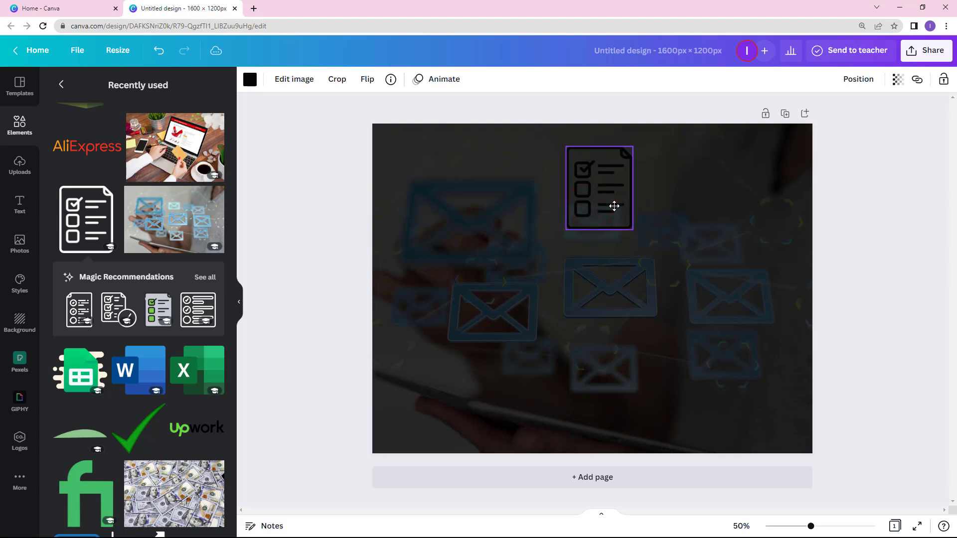
# Recolor the checklist icon to pale cyan and shift it slightly left
pyautogui.click(250, 80)
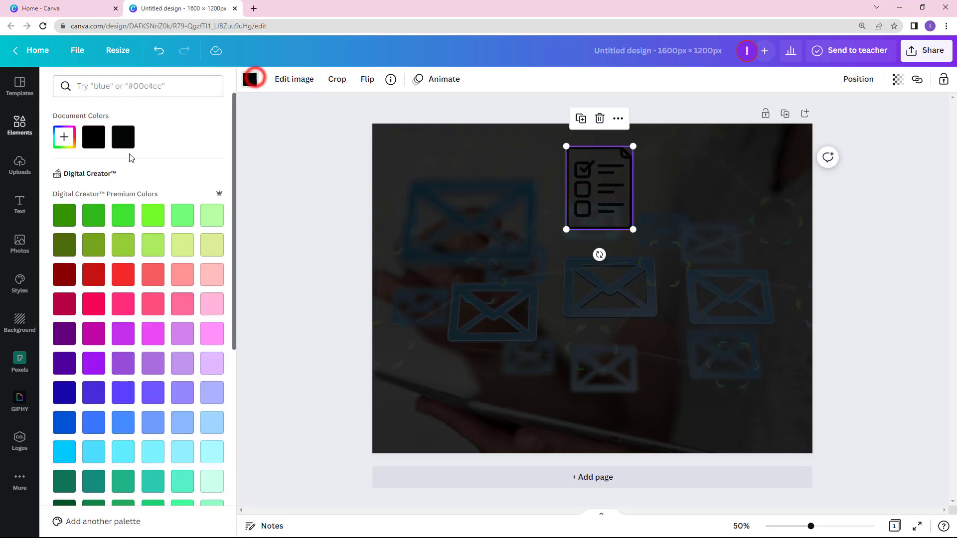
pyautogui.scroll(-5, 159, 239)
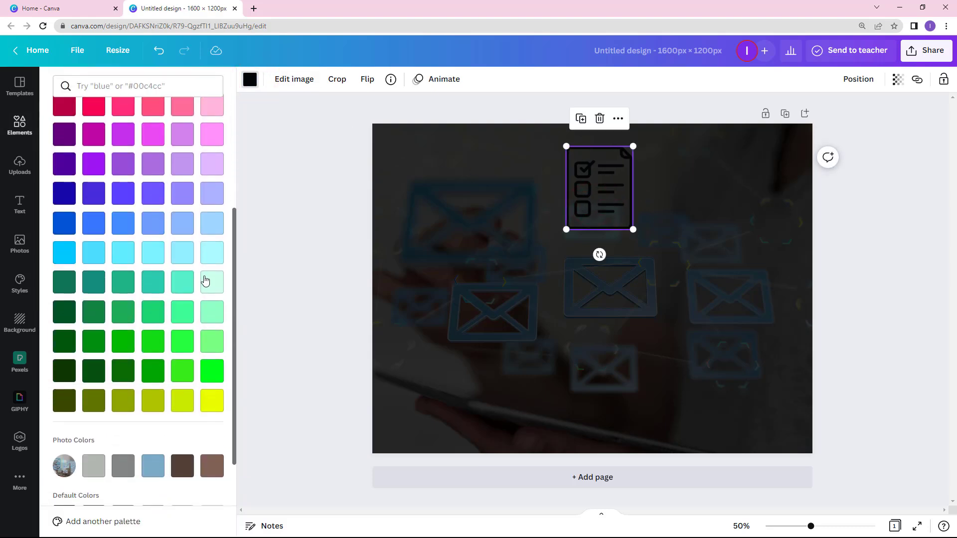
pyautogui.click(212, 252)
pyautogui.doubleClick(497, 260)
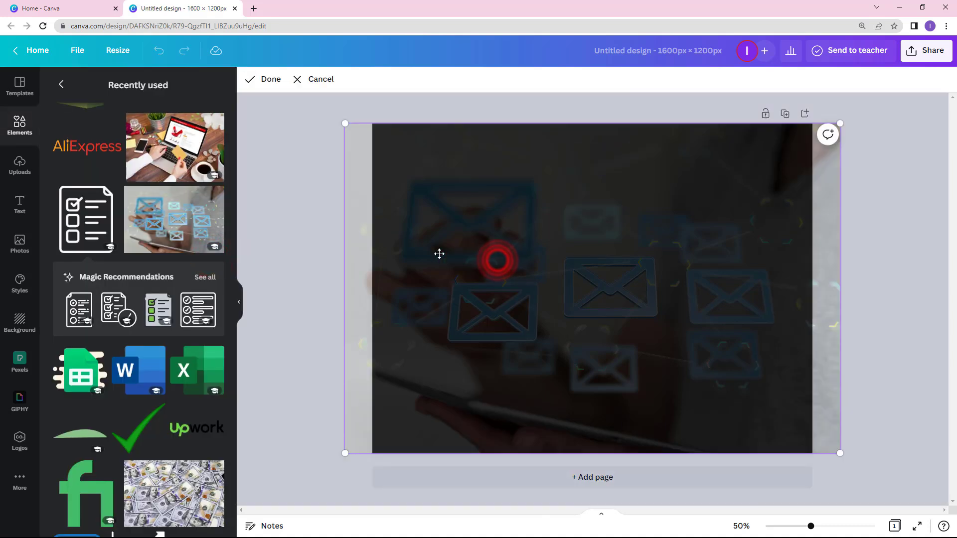
pyautogui.click(319, 199)
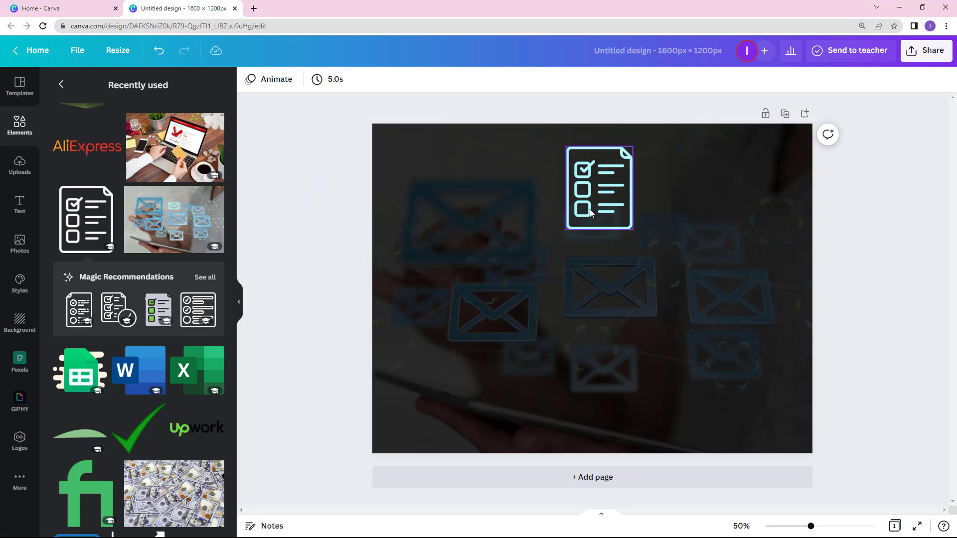
pyautogui.moveTo(591, 208)
pyautogui.mouseDown()
pyautogui.moveTo(556, 208)
pyautogui.moveTo(583, 208)
pyautogui.mouseUp()
pyautogui.click(523, 271)
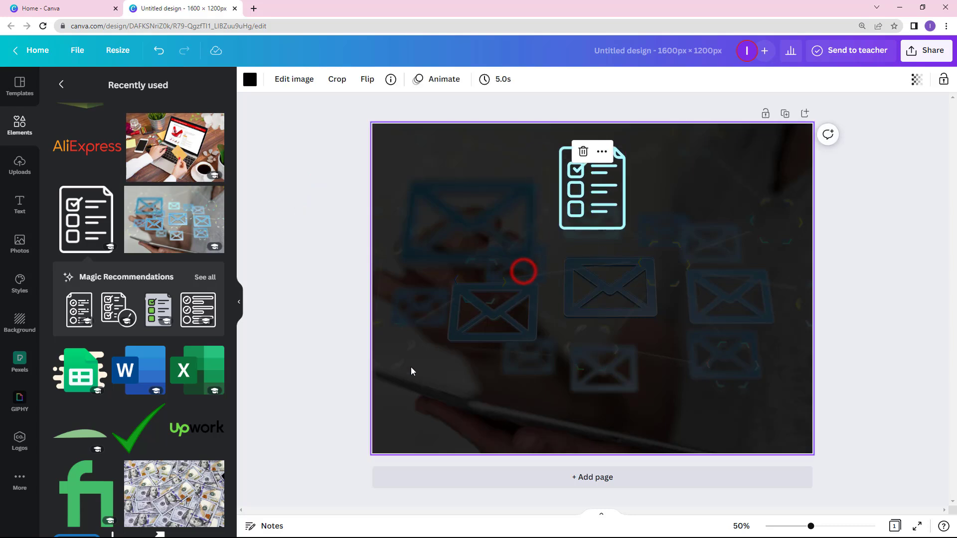
# Add a heading reading "C Level" at the middle of the page
pyautogui.click(21, 215)
pyautogui.click(85, 144)
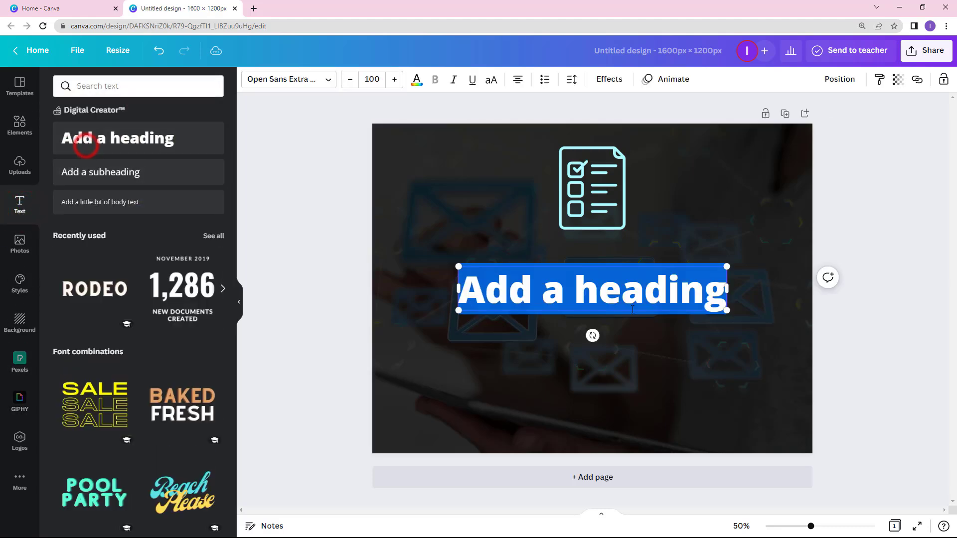
pyautogui.write('C Level')
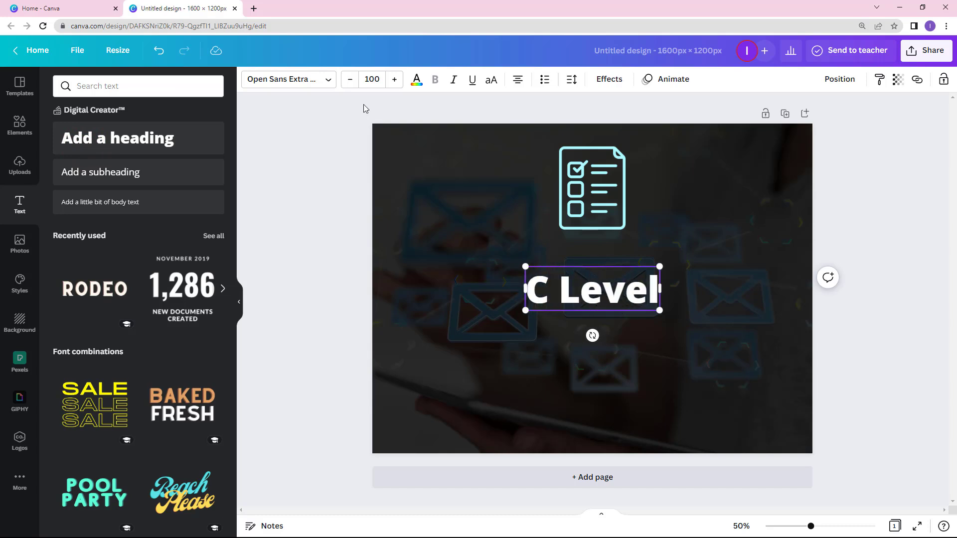
# Enlarge the "C Level" heading to font size 139 and move it up, centered just below the checklist icon
pyautogui.moveTo(663, 312); pyautogui.dragTo(711, 324)
pyautogui.click(707, 351)
pyautogui.moveTo(581, 302); pyautogui.dragTo(557, 275)
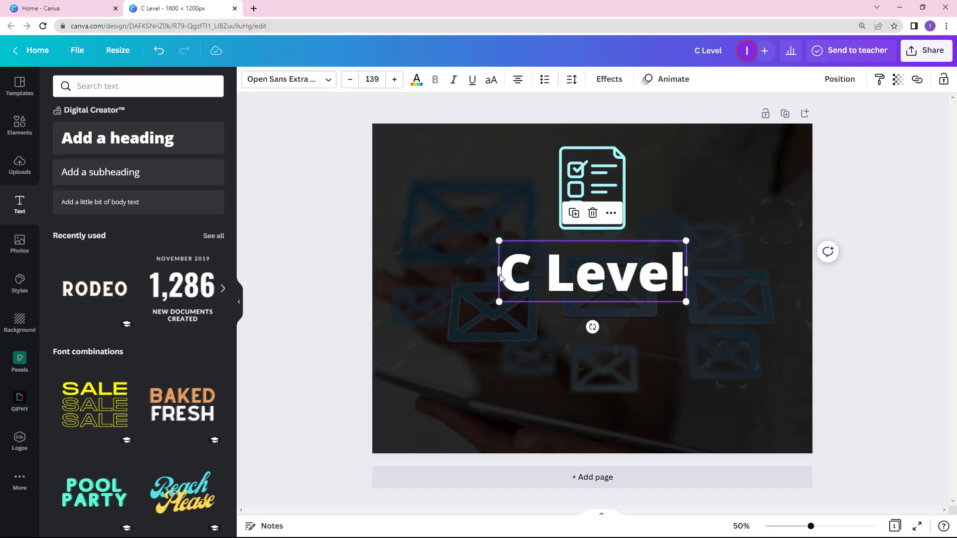
# Duplicate the "C Level" heading, place the copy directly below it, and change its text to "Contact List"
pyautogui.click(573, 212)
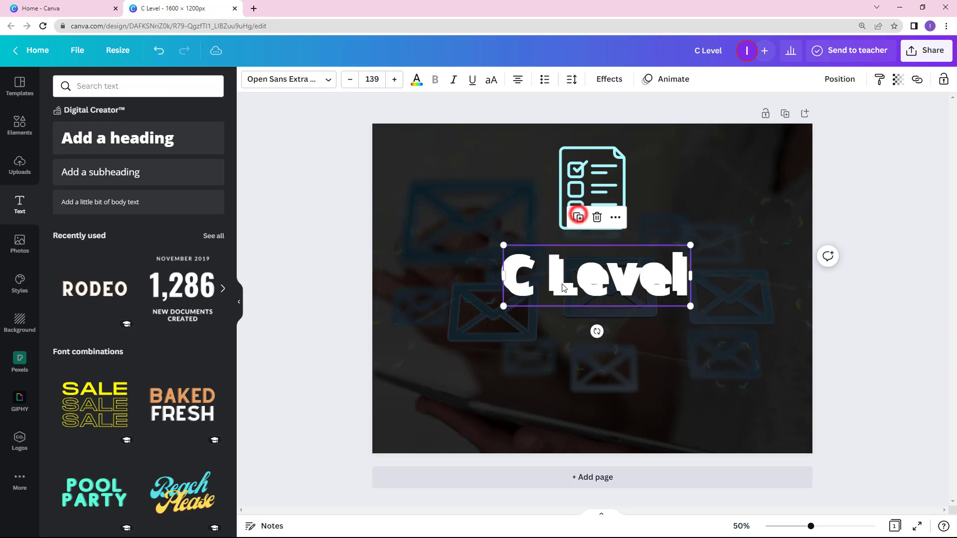
pyautogui.moveTo(562, 283); pyautogui.dragTo(557, 347)
pyautogui.tripleClick(557, 348)
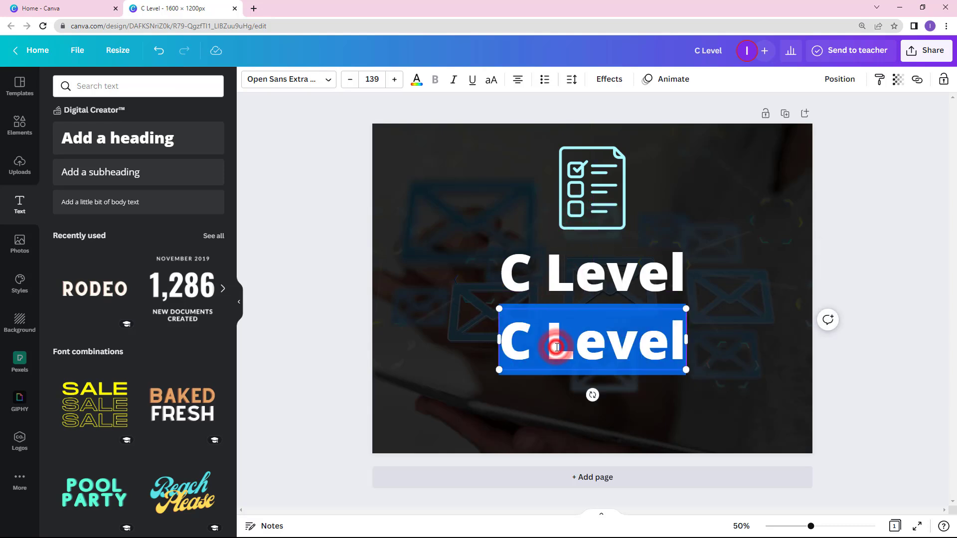
pyautogui.write('Con')
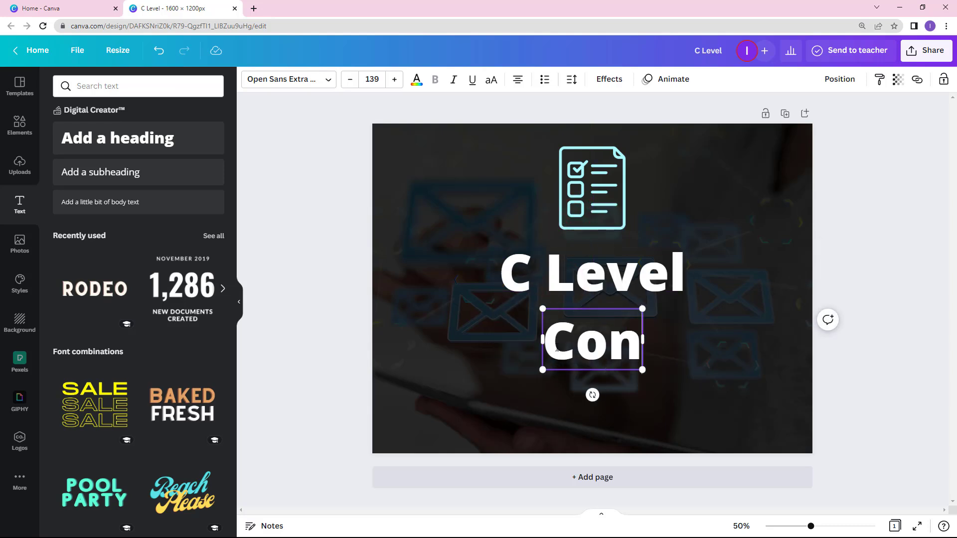
pyautogui.write('tact')
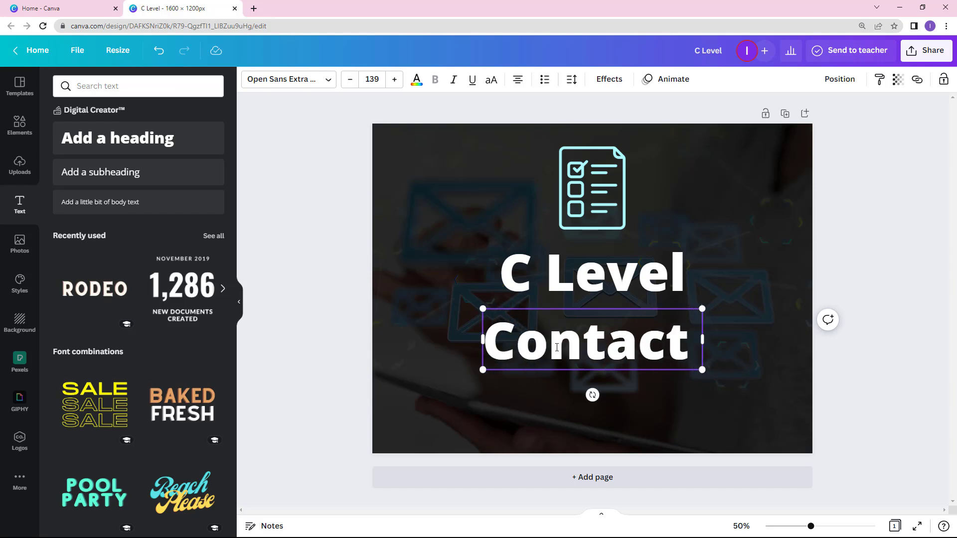
pyautogui.write(' List')
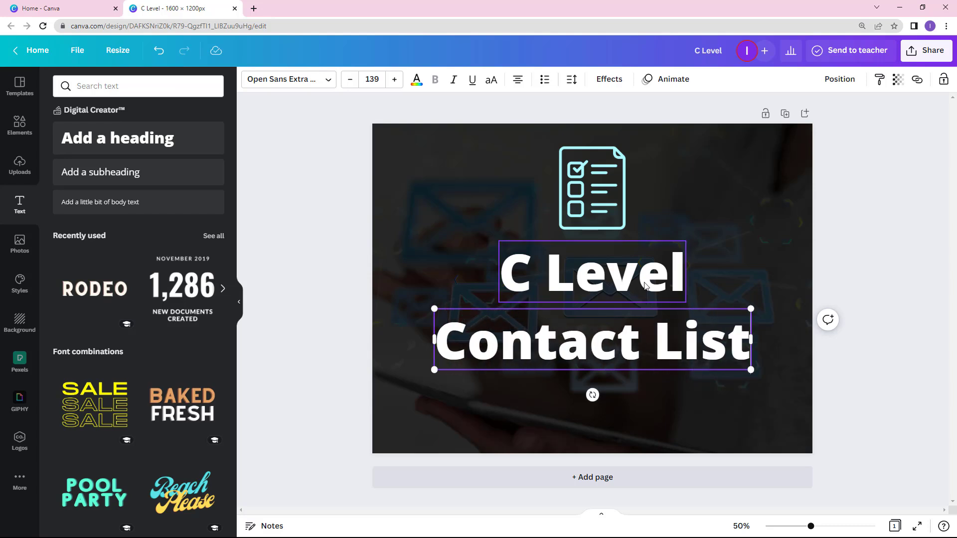
# Tighten the gap between the two headings, then enlarge them together with the checklist icon until the text is size 152
pyautogui.click(734, 266)
pyautogui.moveTo(604, 269); pyautogui.dragTo(605, 269)
pyautogui.moveTo(598, 331)
pyautogui.mouseDown()
pyautogui.moveTo(604, 336)
pyautogui.moveTo(598, 317)
pyautogui.mouseUp()
pyautogui.moveTo(481, 220); pyautogui.dragTo(775, 366)
pyautogui.moveTo(685, 355)
pyautogui.mouseDown()
pyautogui.moveTo(663, 365)
pyautogui.moveTo(675, 369)
pyautogui.mouseUp()
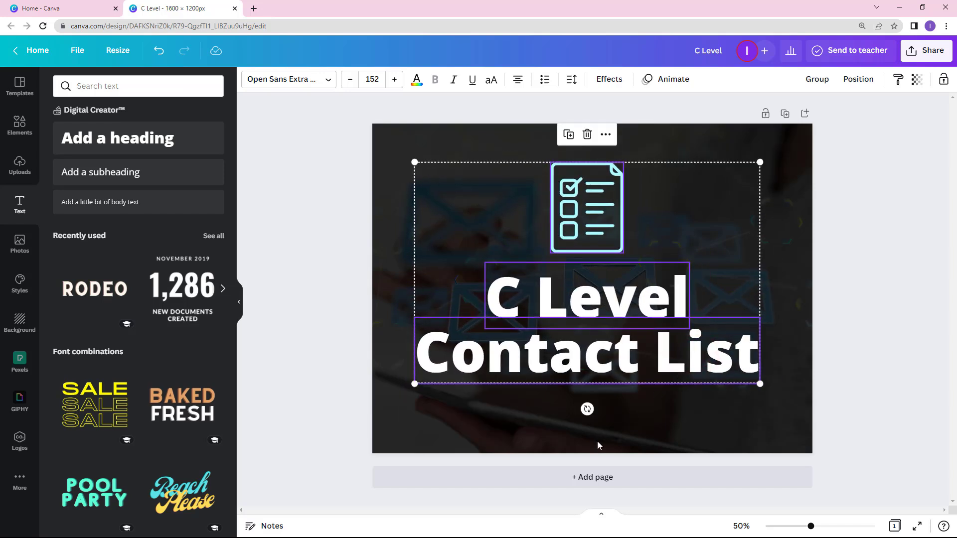
pyautogui.click(598, 442)
# Recolor the "C Level" heading to yellow from the default colors
pyautogui.click(596, 307)
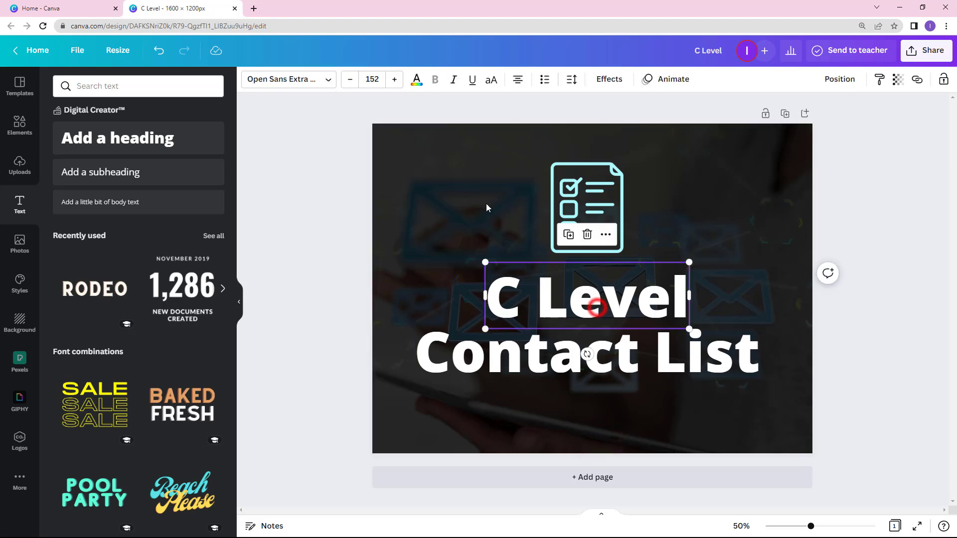
pyautogui.click(416, 78)
pyautogui.scroll(-10, 171, 359)
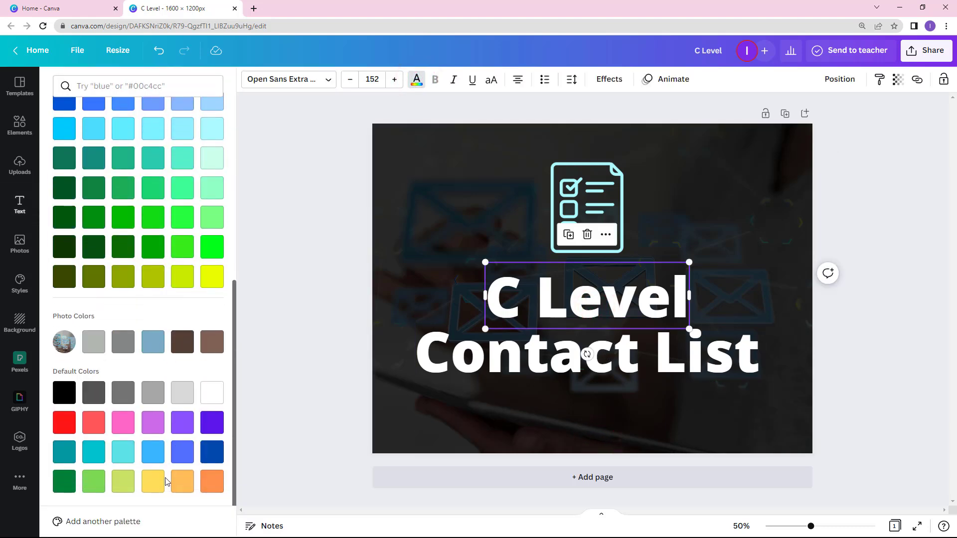
pyautogui.click(160, 485)
pyautogui.doubleClick(476, 433)
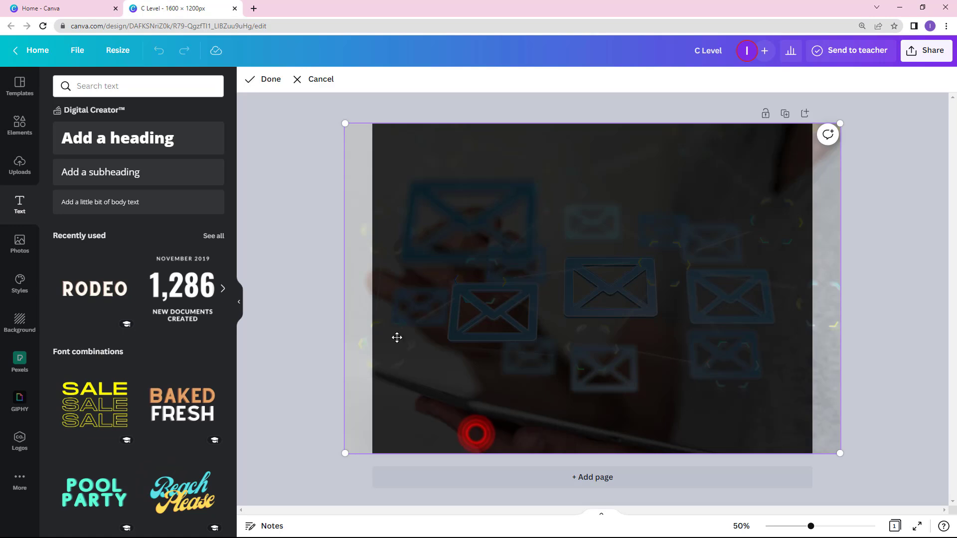
pyautogui.click(307, 226)
pyautogui.click(306, 226)
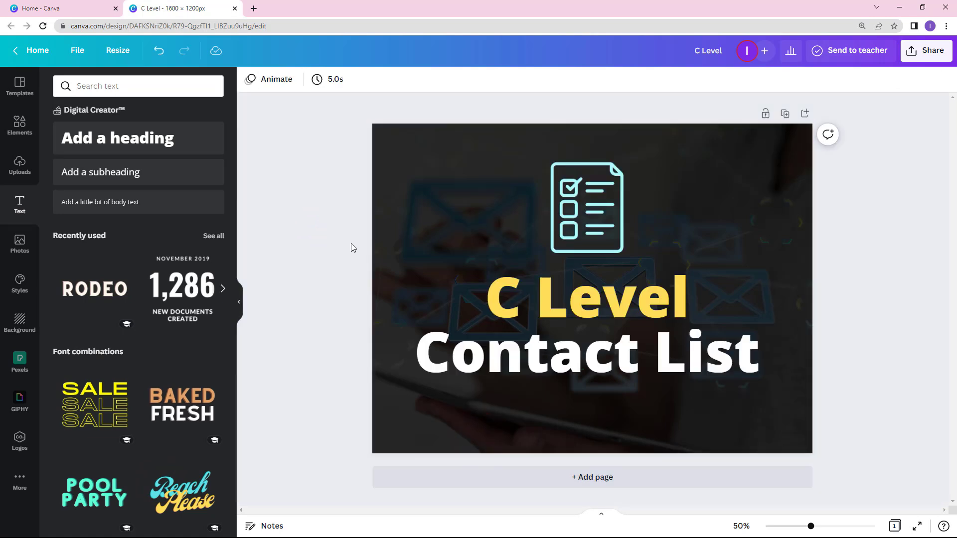
# Search the elements for "email" and place the solid envelope icon, shrunk small, in the page's upper-left area
pyautogui.click(21, 123)
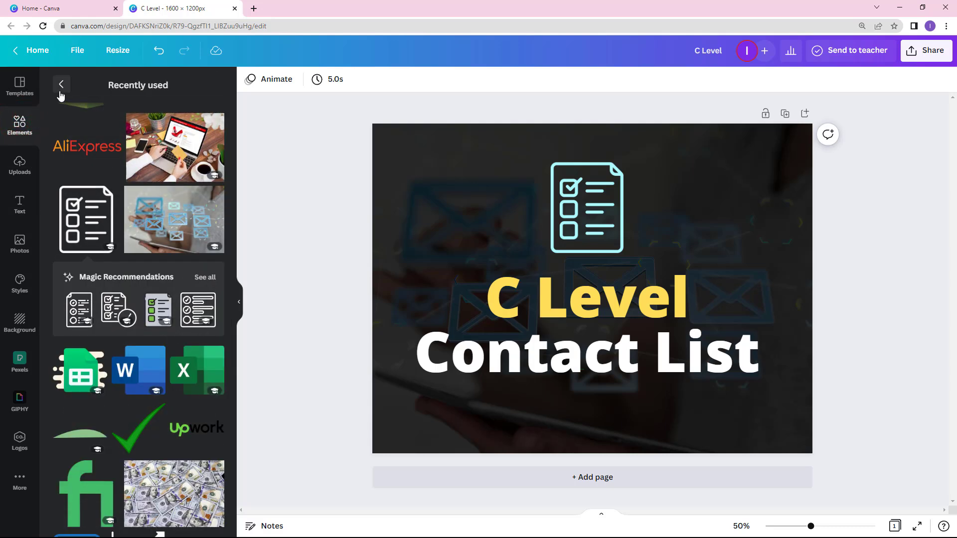
pyautogui.scroll(5, 79, 138)
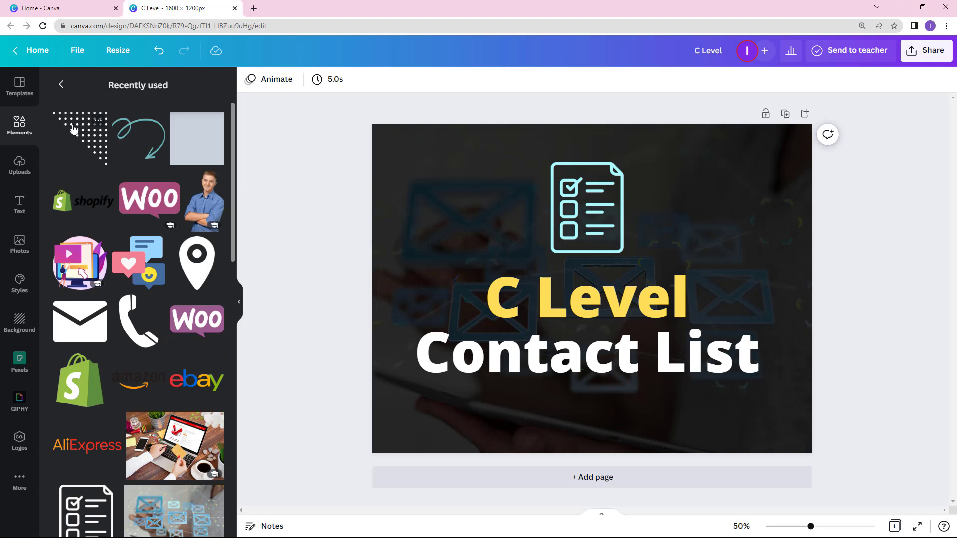
pyautogui.click(61, 85)
pyautogui.click(96, 90)
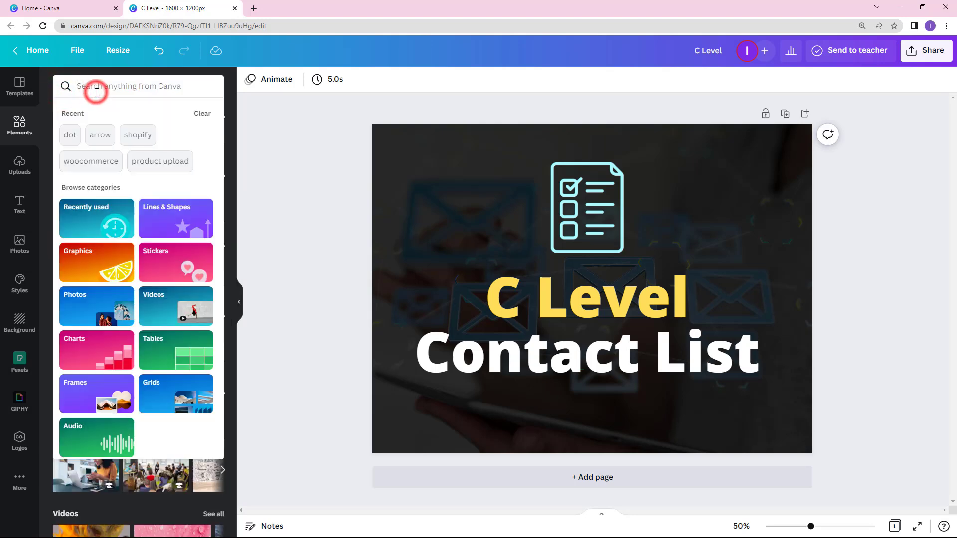
pyautogui.write('email')
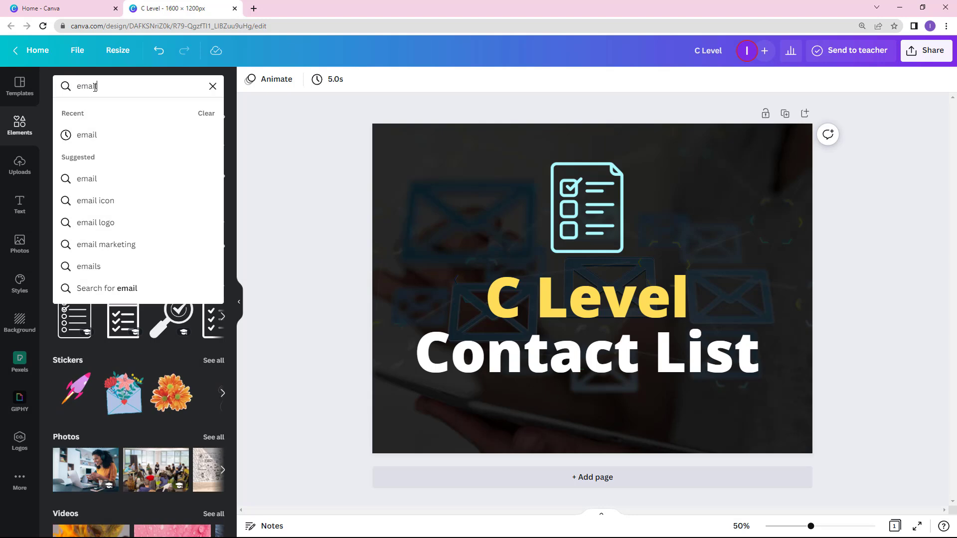
pyautogui.press('Return')
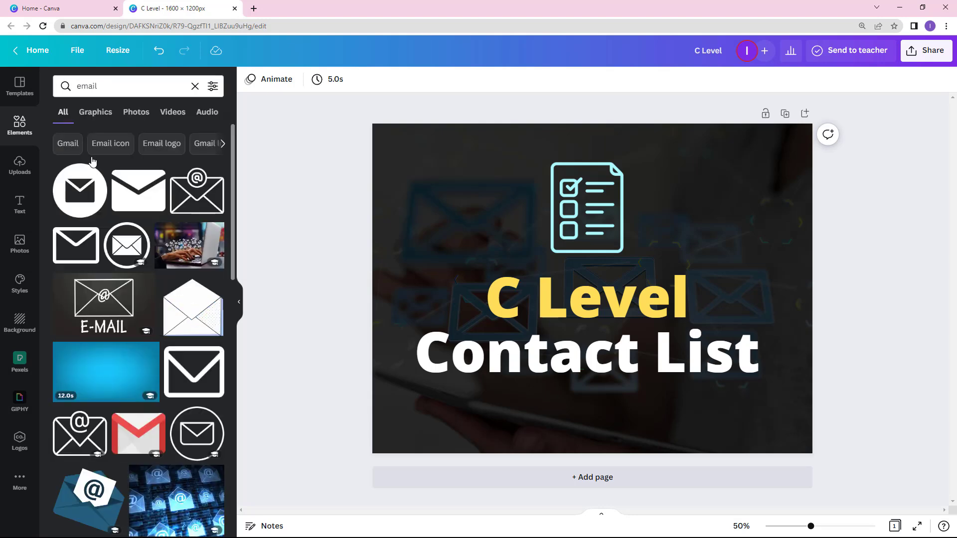
pyautogui.moveTo(142, 192); pyautogui.dragTo(673, 196)
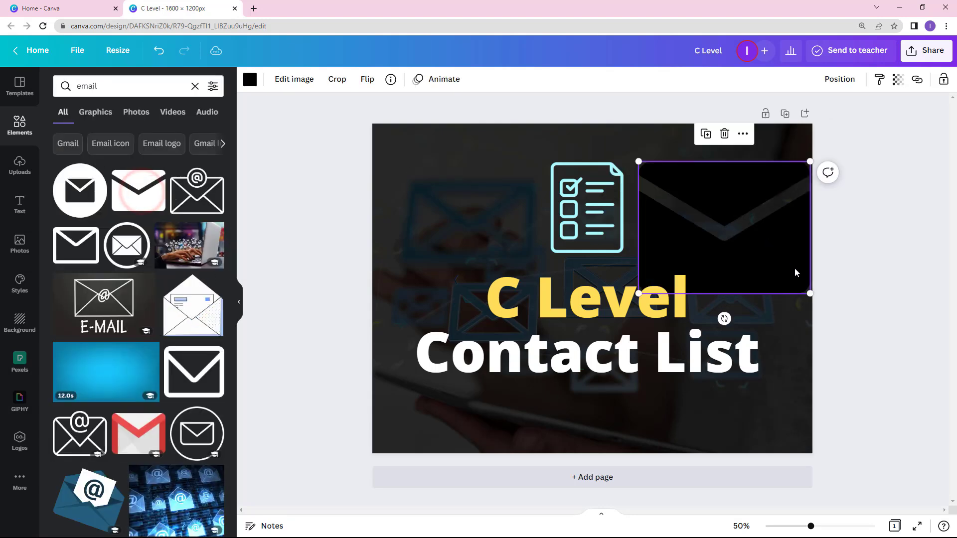
pyautogui.moveTo(813, 296); pyautogui.dragTo(438, 188)
# Recolor the envelope icon to white and shrink it to about 109 × 84 px
pyautogui.click(250, 84)
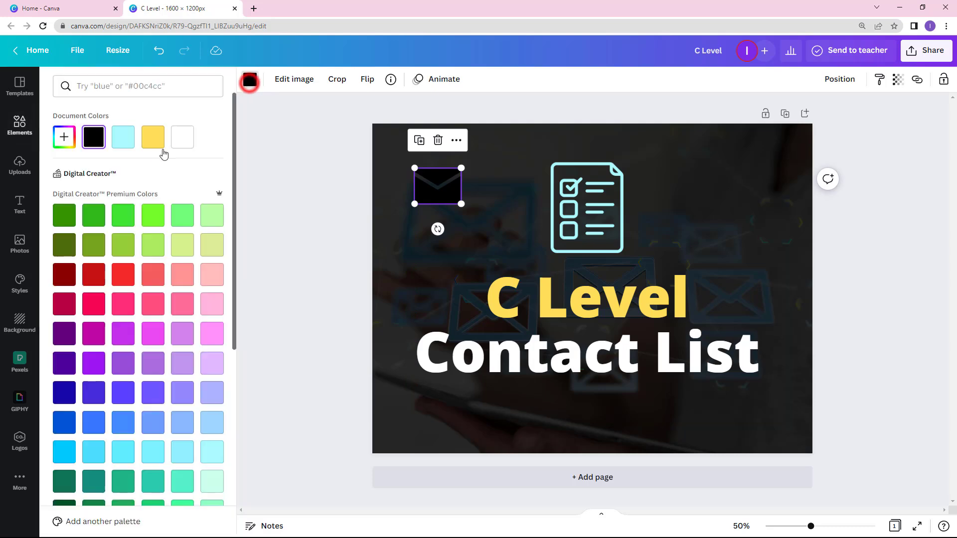
pyautogui.click(342, 208)
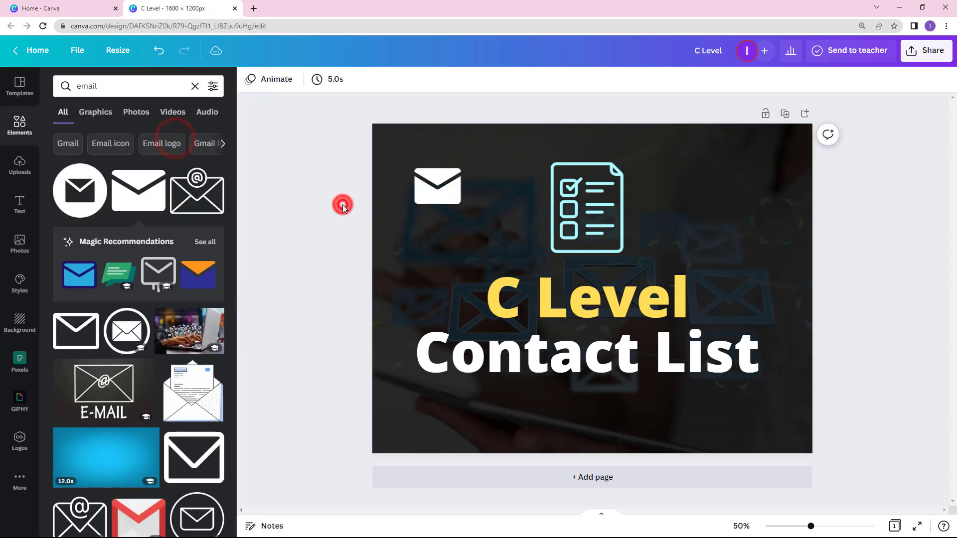
pyautogui.click(432, 196)
pyautogui.moveTo(461, 203); pyautogui.dragTo(446, 192)
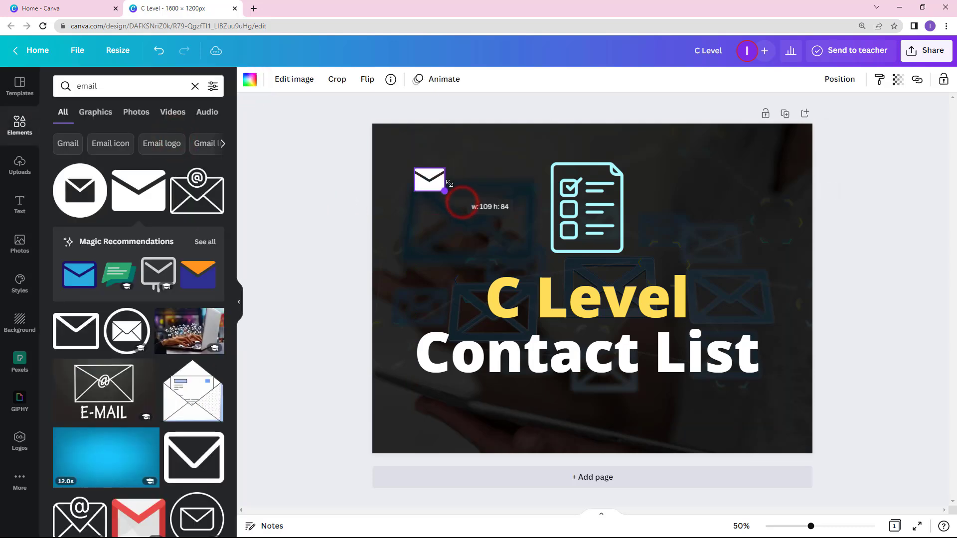
pyautogui.click(379, 203)
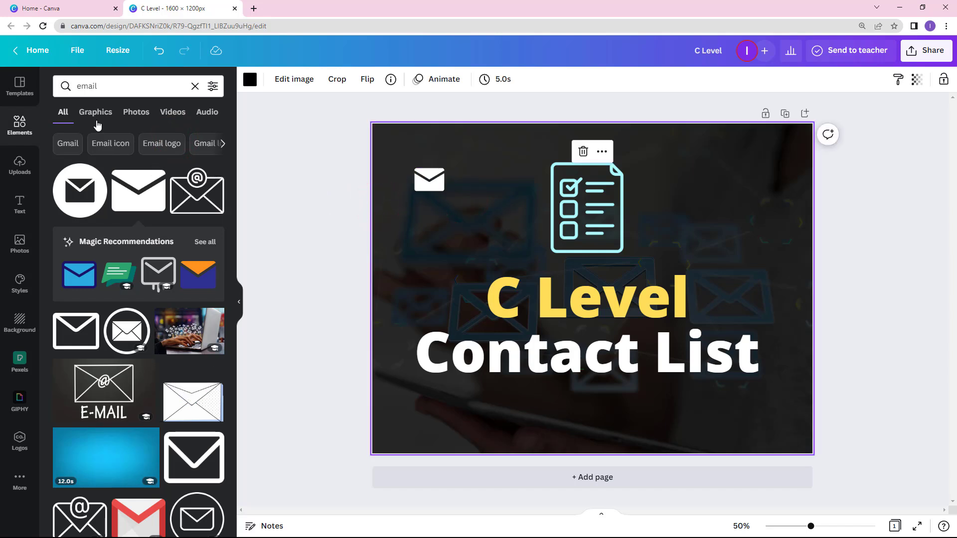
# Search the elements for "phone" and add the solid handset icon below the envelope, shrunk to match it and colored white
pyautogui.click(104, 88)
pyautogui.write('phone')
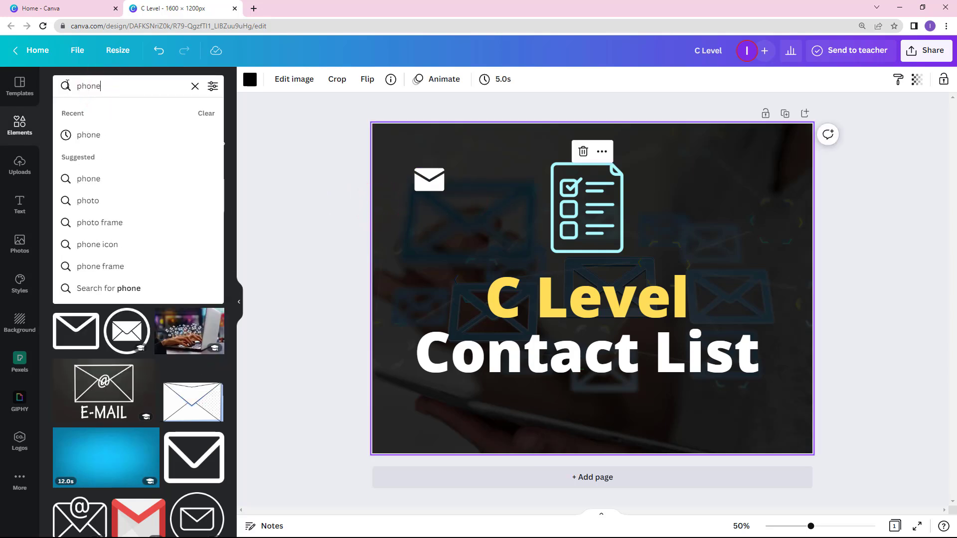
pyautogui.press('Return')
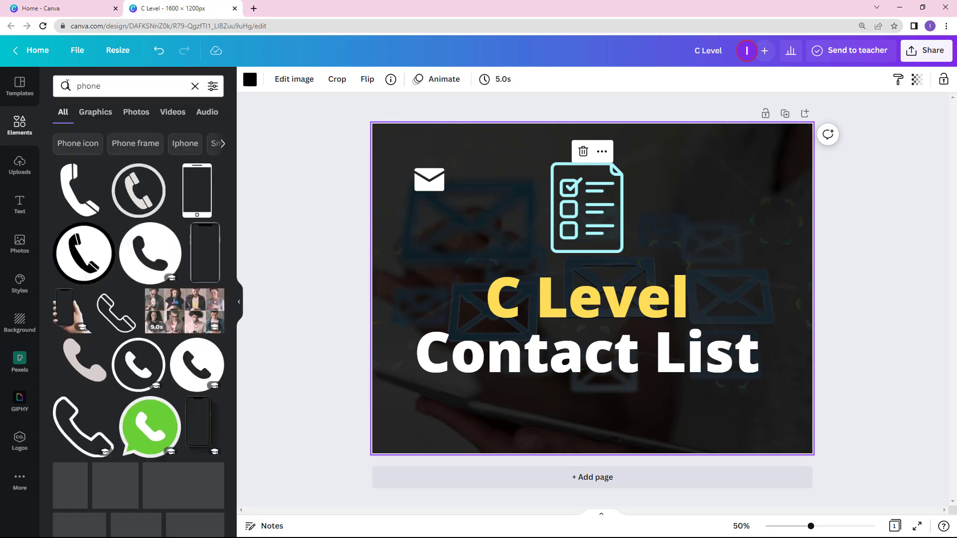
pyautogui.moveTo(80, 201); pyautogui.dragTo(412, 208)
pyautogui.moveTo(479, 302); pyautogui.dragTo(439, 224)
pyautogui.click(247, 80)
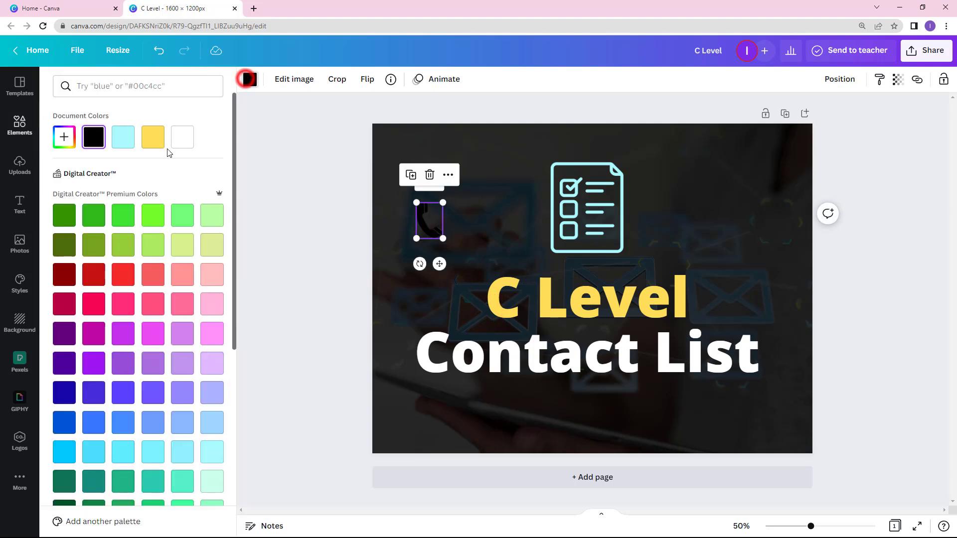
pyautogui.click(182, 136)
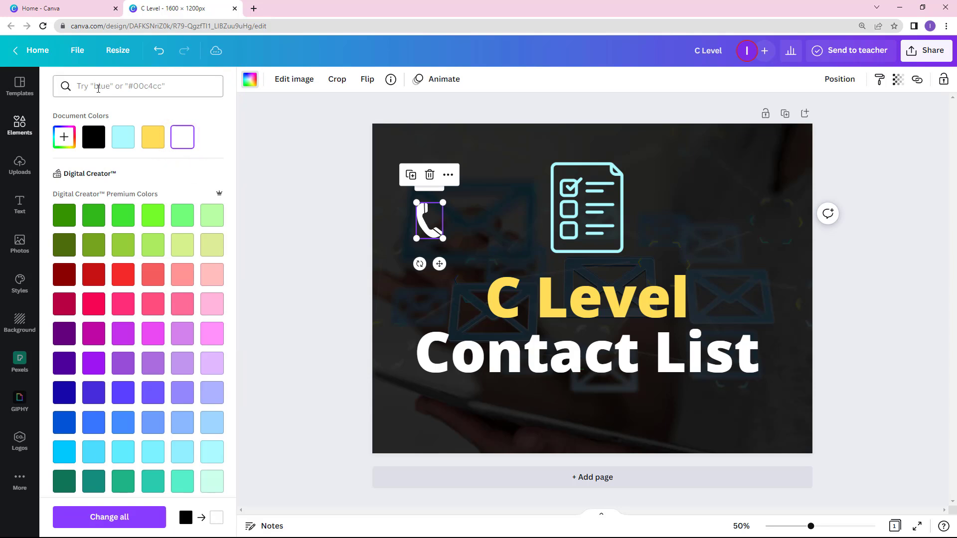
# Search the elements for "location" and place the solid location pin icon, shrunk small, below the phone icon
pyautogui.click(19, 124)
pyautogui.click(108, 88)
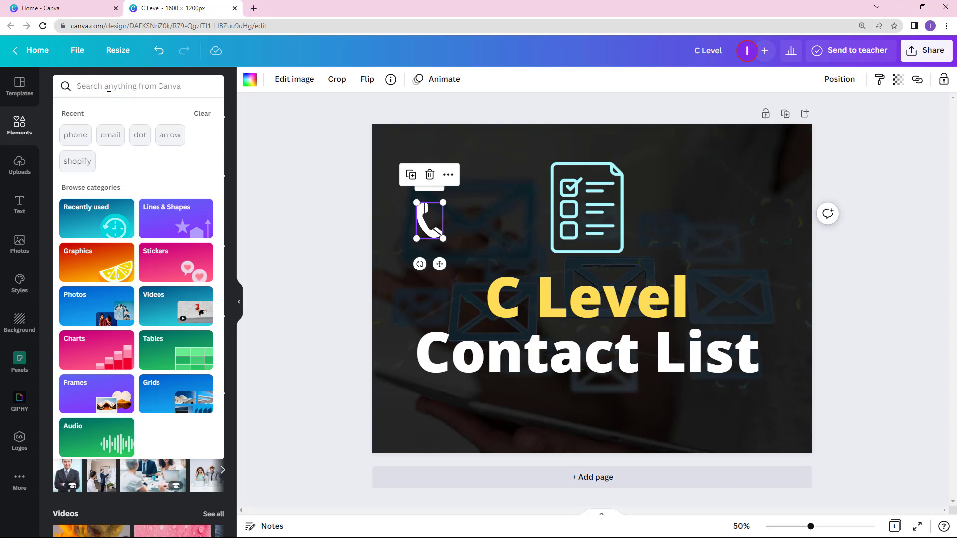
pyautogui.write('lo')
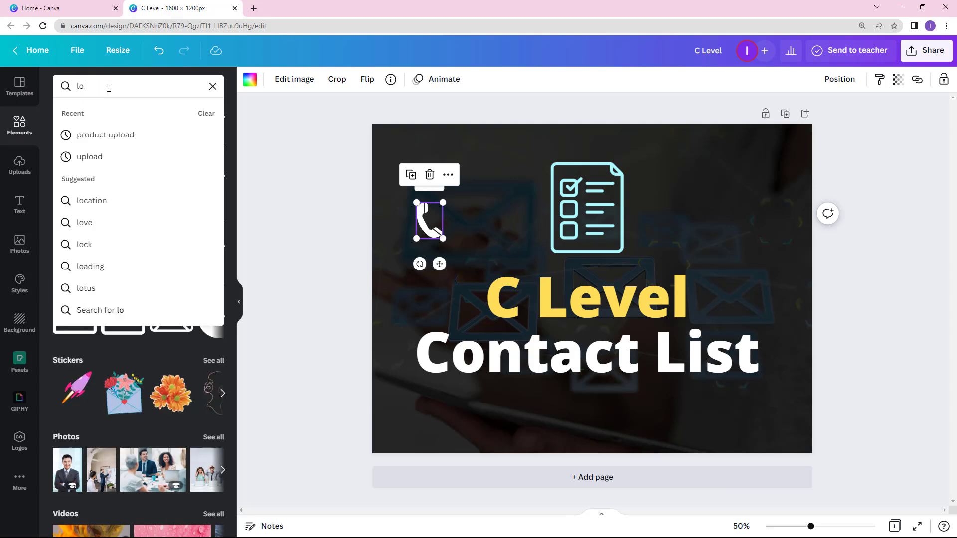
pyautogui.write('cation')
pyautogui.press('Return')
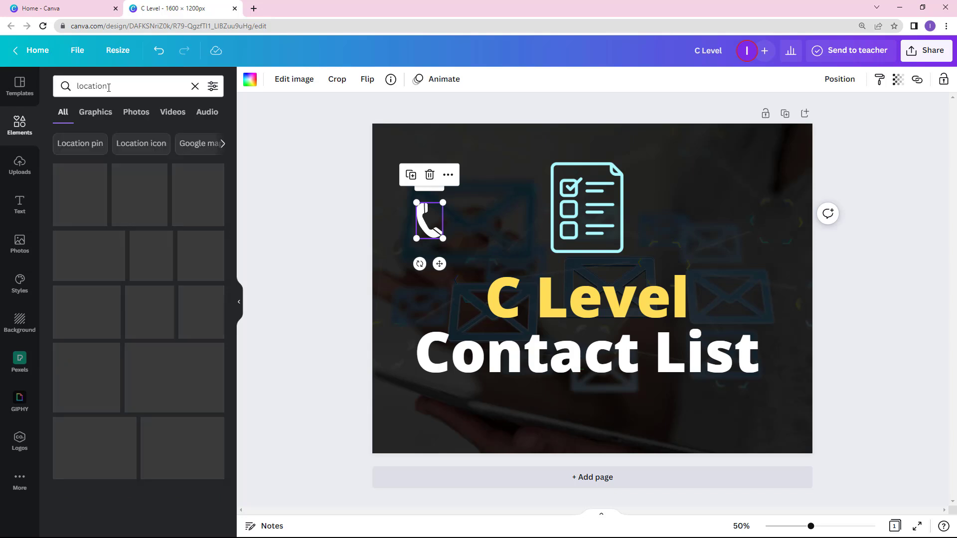
pyautogui.moveTo(82, 201); pyautogui.dragTo(423, 271)
pyautogui.moveTo(479, 238); pyautogui.dragTo(434, 264)
# Recolor the location pin icon to white and shrink it slightly to match the phone icon
pyautogui.click(250, 81)
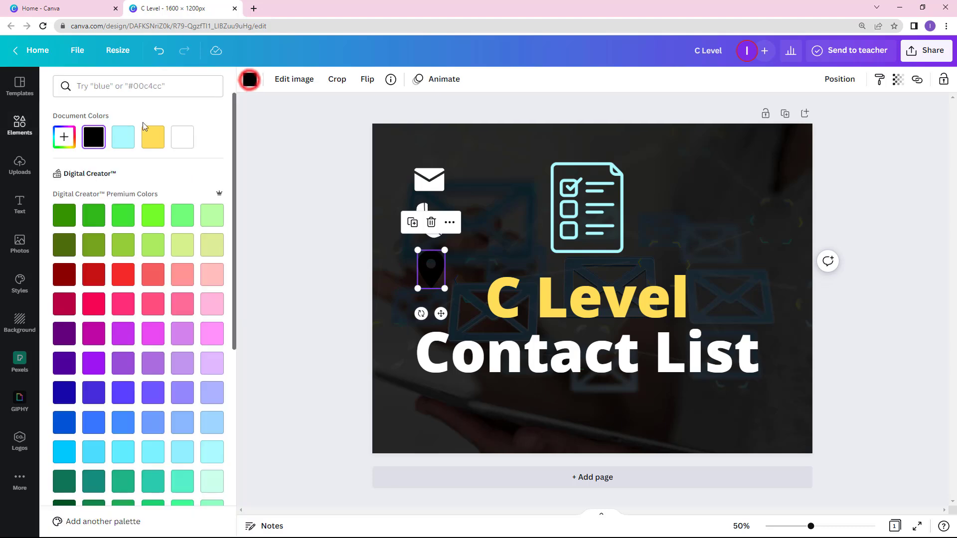
pyautogui.click(176, 139)
pyautogui.click(299, 160)
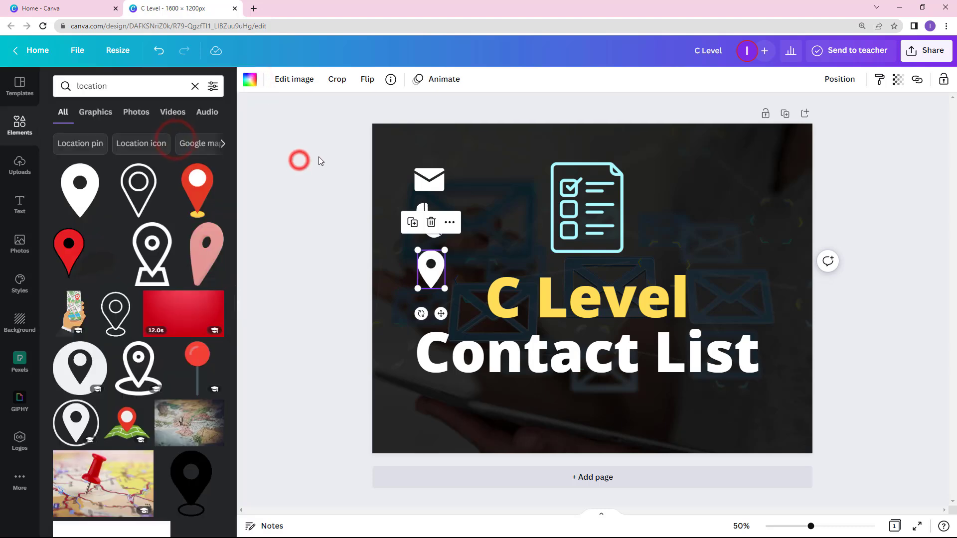
pyautogui.click(319, 157)
pyautogui.moveTo(401, 154); pyautogui.dragTo(452, 283)
pyautogui.click(444, 287)
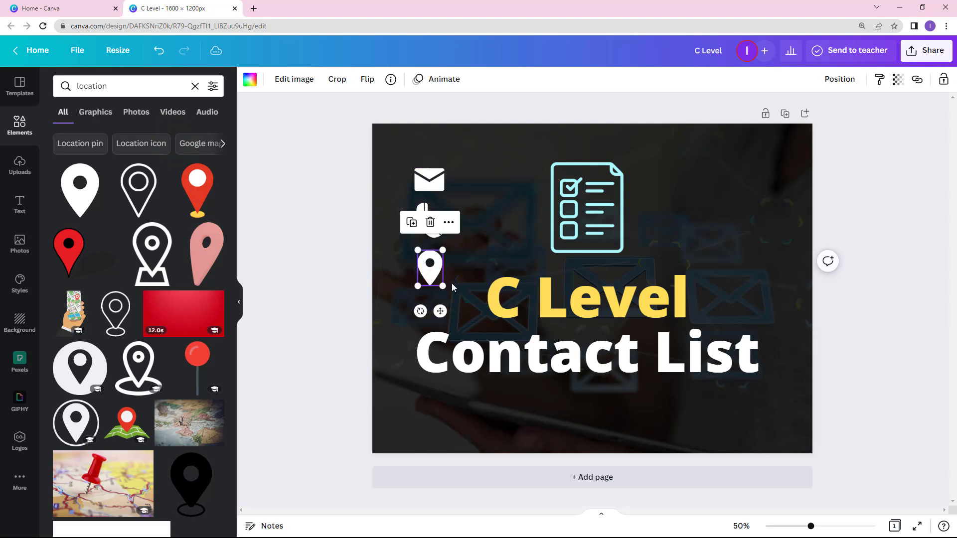
# Shift the checklist icon right and place the envelope, phone and pin icons, shrunk together, in a column at its left
pyautogui.moveTo(395, 143); pyautogui.dragTo(607, 222)
pyautogui.click(580, 222)
pyautogui.moveTo(479, 162); pyautogui.dragTo(544, 233)
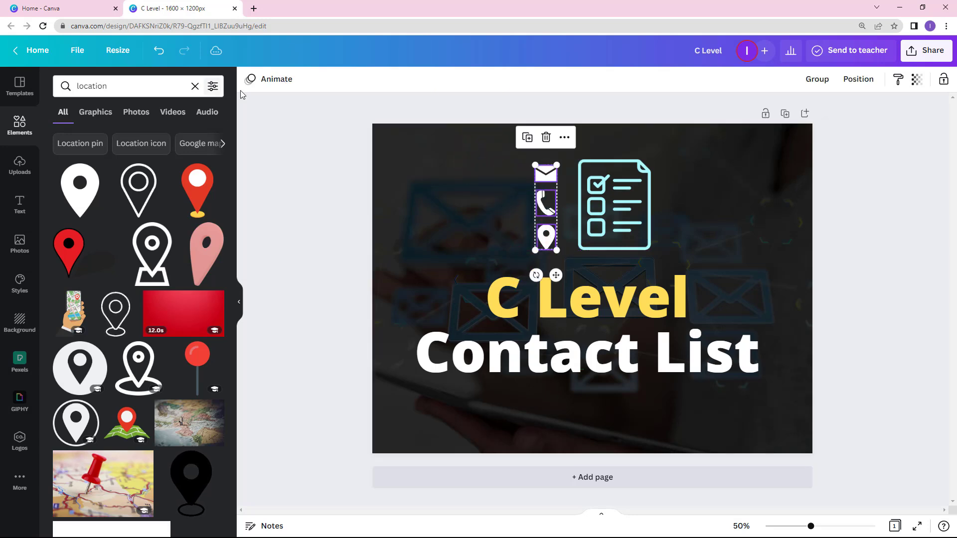
pyautogui.click(323, 181)
pyautogui.click(423, 187)
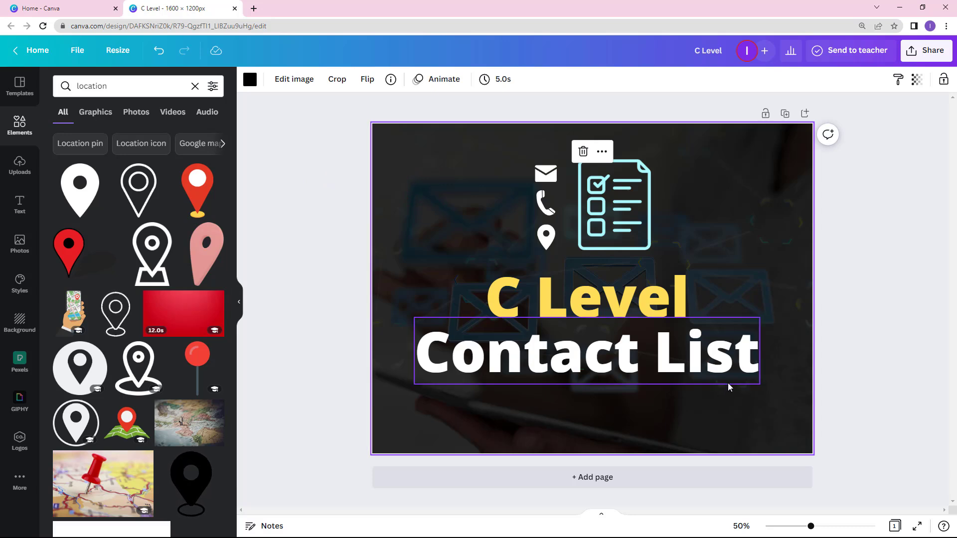
# Change the "C Level" heading's font to League Spartan
pyautogui.click(578, 314)
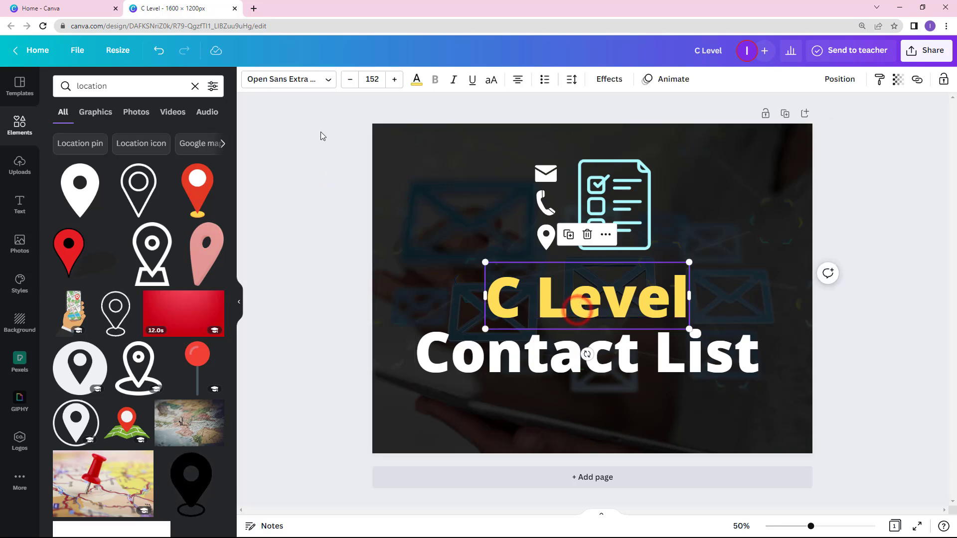
pyautogui.click(329, 80)
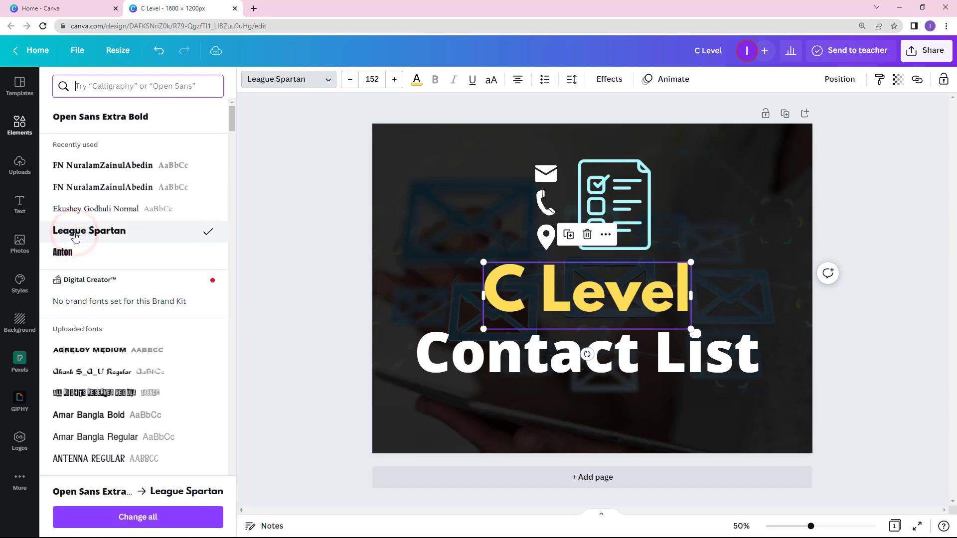
# Change the "Contact List" heading's font to League Spartan
pyautogui.click(425, 359)
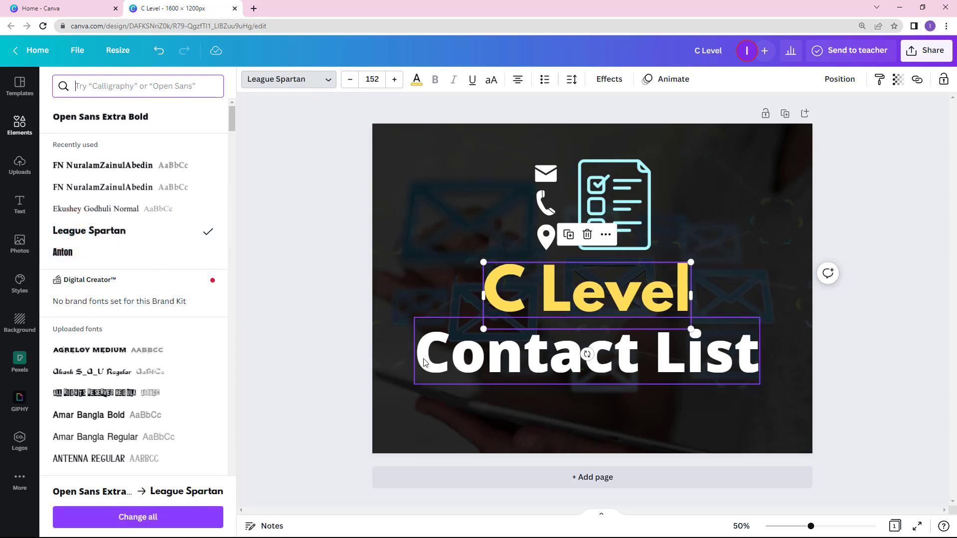
pyautogui.click(106, 242)
pyautogui.doubleClick(485, 410)
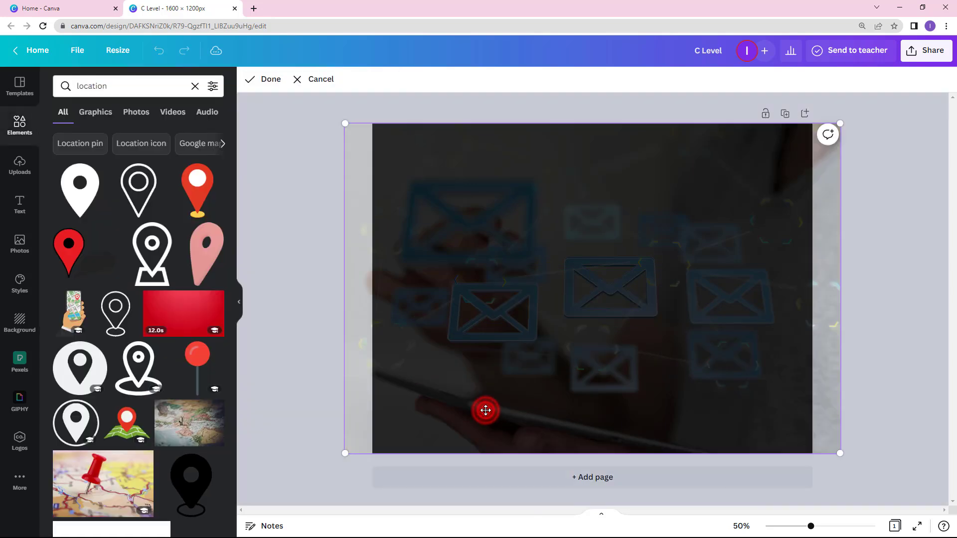
pyautogui.click(274, 254)
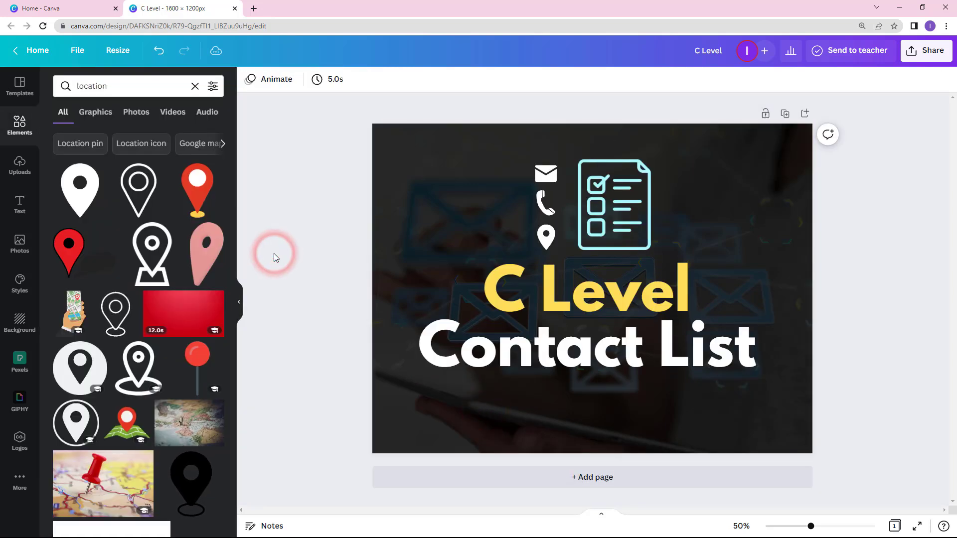
# Shift the envelope, phone, pin and checklist icons together slightly left, and nudge both heading lines slightly down
pyautogui.moveTo(470, 169); pyautogui.dragTo(703, 234)
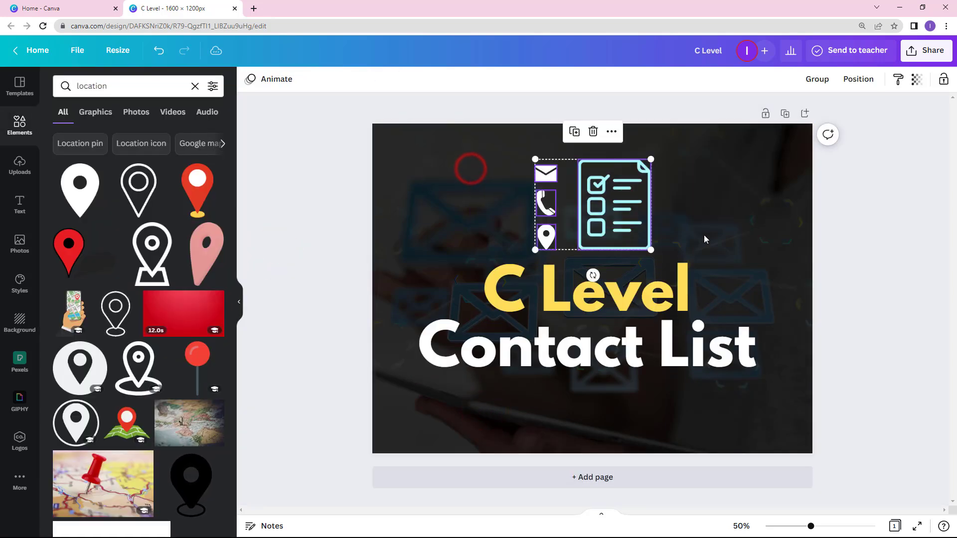
pyautogui.moveTo(637, 226); pyautogui.dragTo(631, 227)
pyautogui.click(493, 276)
pyautogui.click(435, 249)
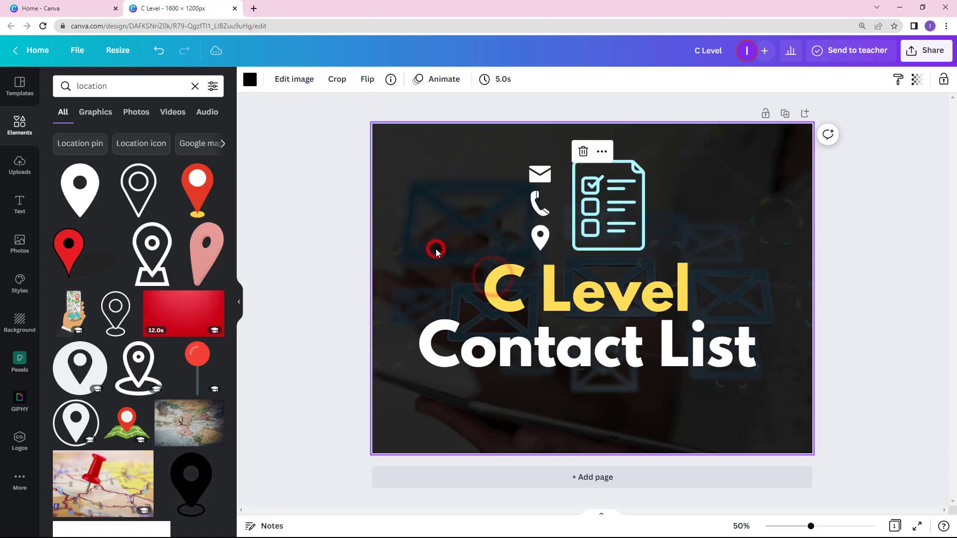
pyautogui.click(605, 366)
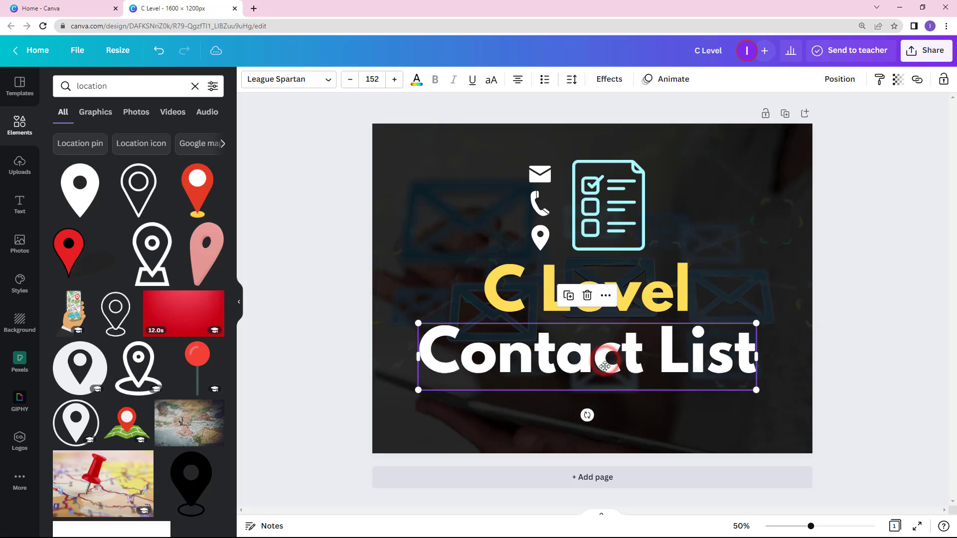
pyautogui.moveTo(531, 291); pyautogui.dragTo(530, 292)
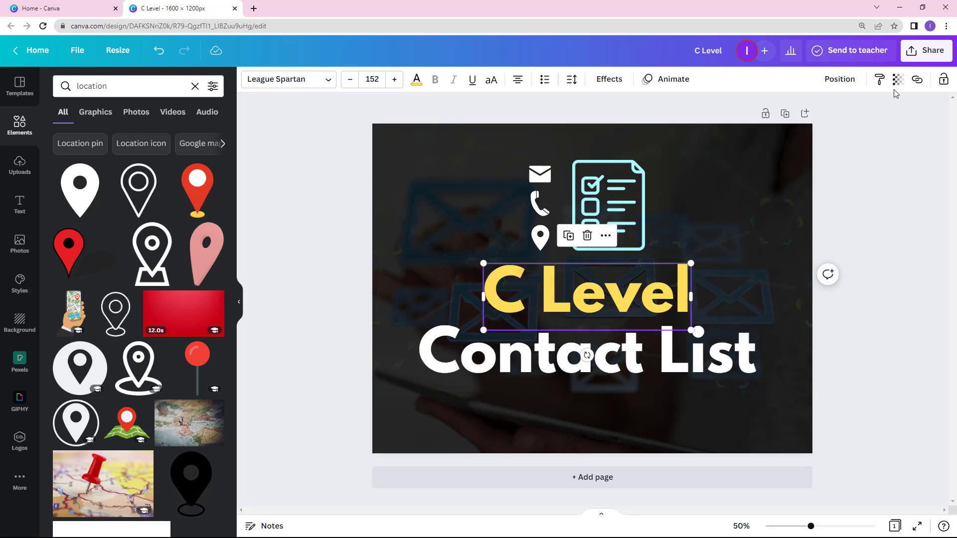
# Download the design as a PNG at 1600 × 1200 px and dismiss the download notices
pyautogui.click(924, 50)
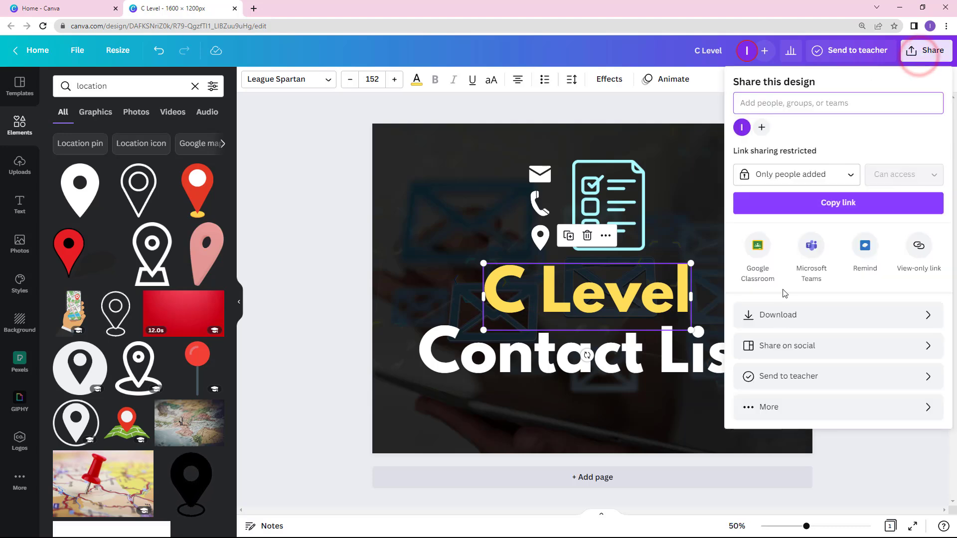
pyautogui.click(796, 317)
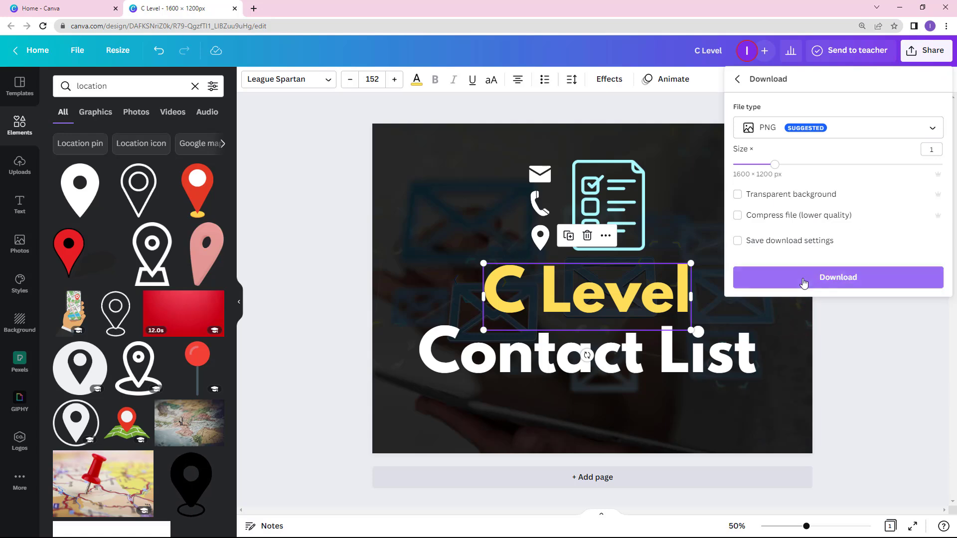
pyautogui.click(809, 281)
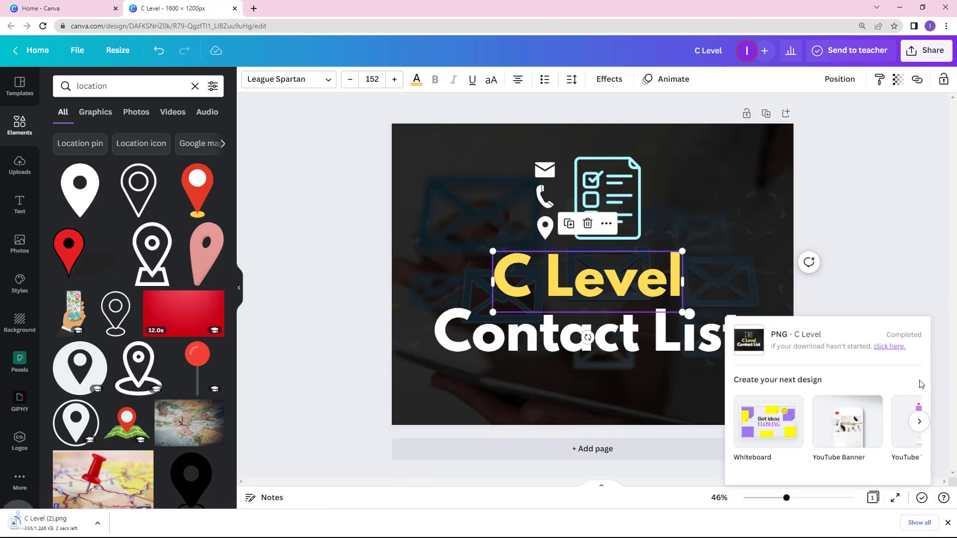
pyautogui.click(946, 522)
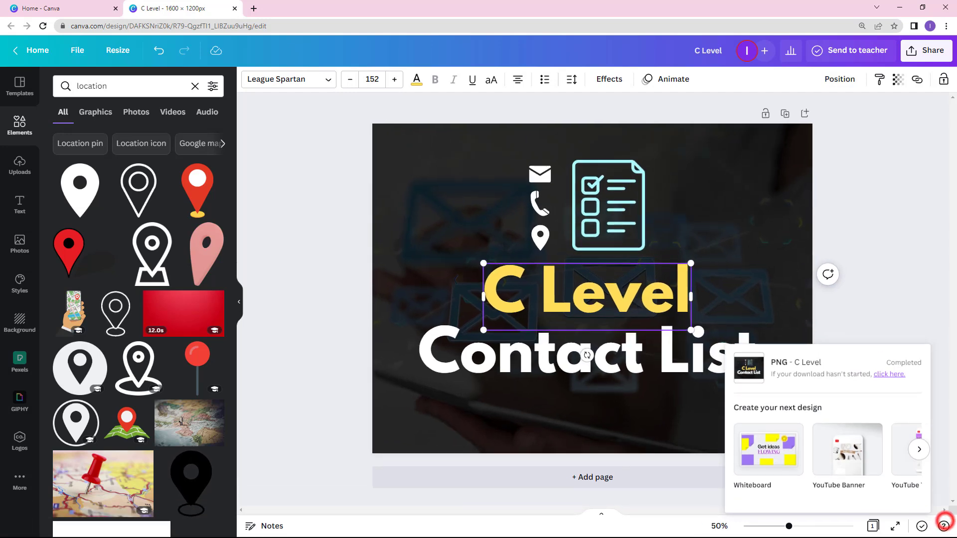
pyautogui.click(880, 271)
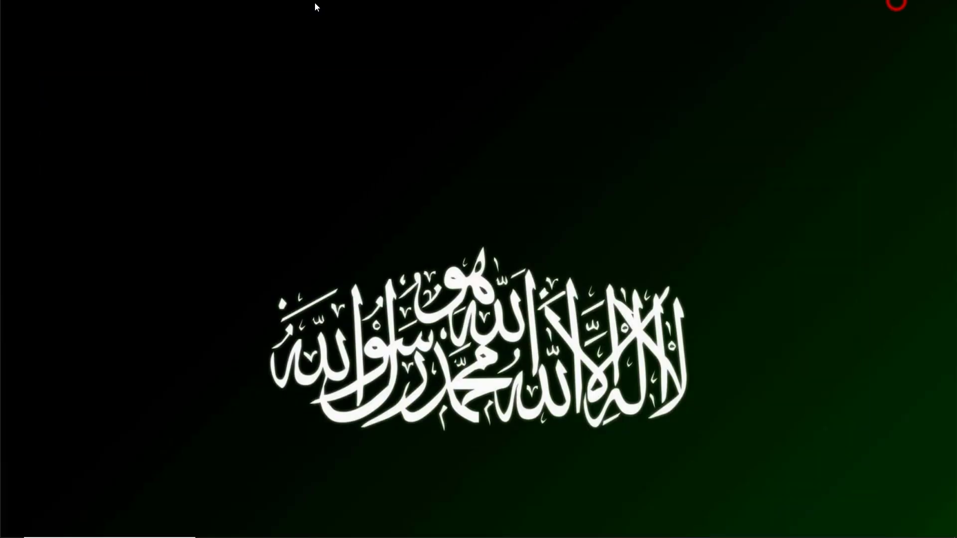
# Switch to the Upwork project gallery page and choose the downloaded "C Level (2)" image as a project image
pyautogui.click(250, 528)
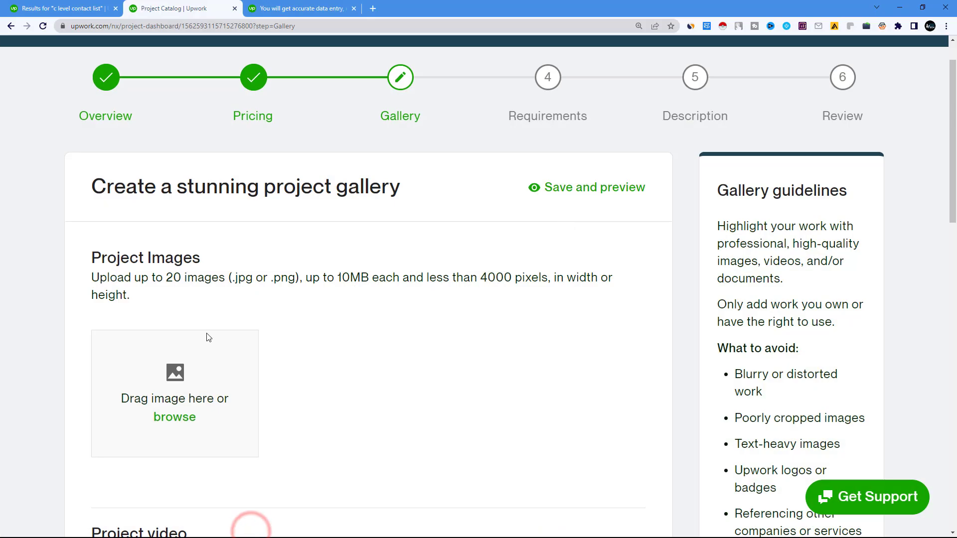
pyautogui.scroll(-2, 207, 341)
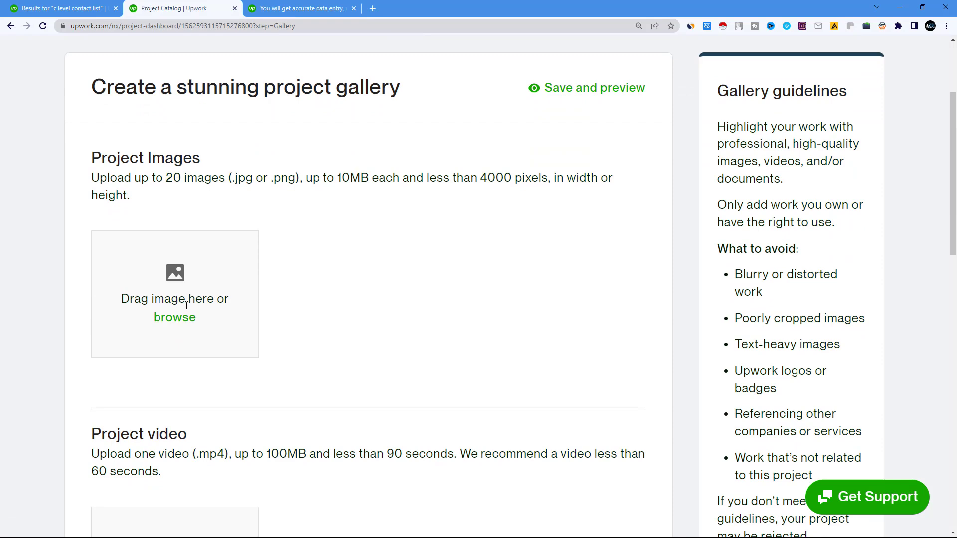
pyautogui.click(187, 322)
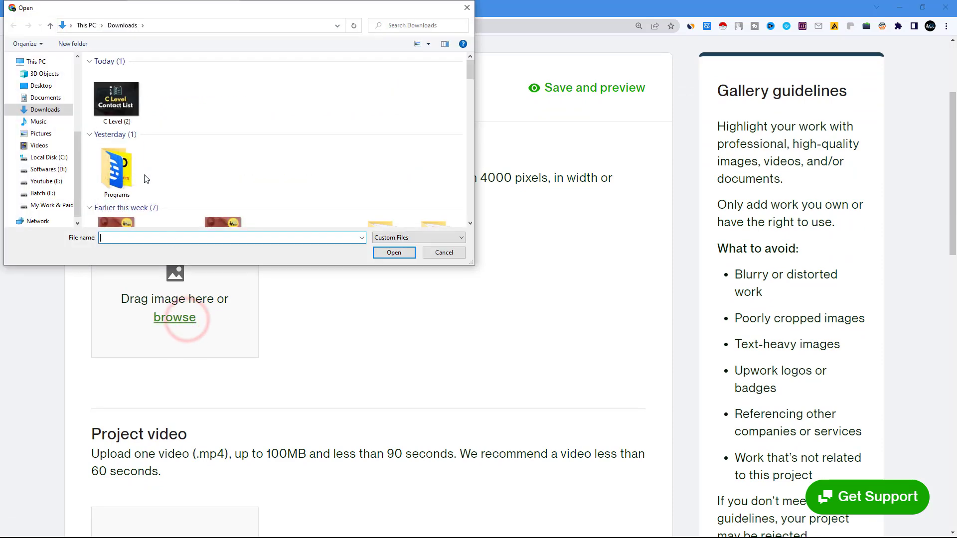
pyautogui.click(118, 111)
pyautogui.click(402, 256)
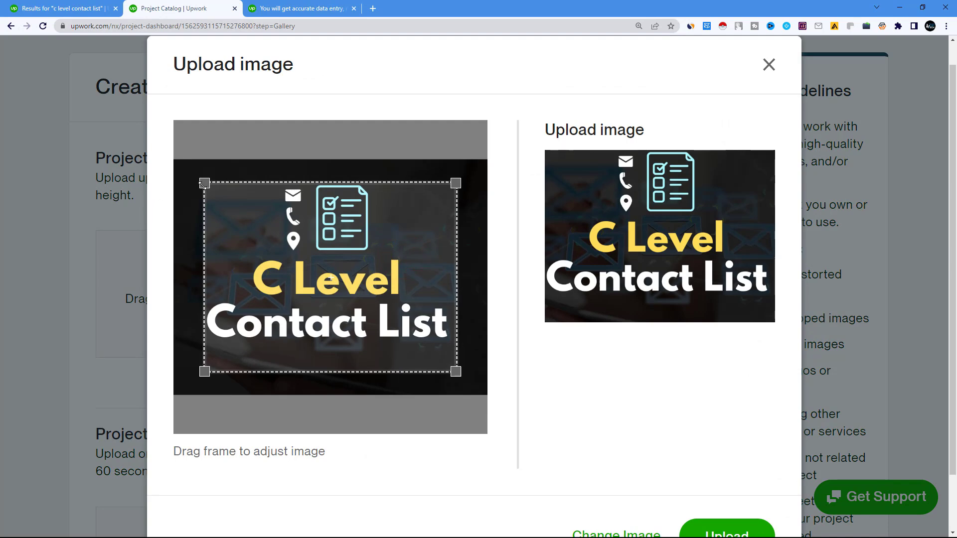
# Expand the crop frame to cover the entire C Level image and upload it to the project gallery
pyautogui.moveTo(205, 184); pyautogui.dragTo(161, 165)
pyautogui.moveTo(452, 367); pyautogui.dragTo(486, 396)
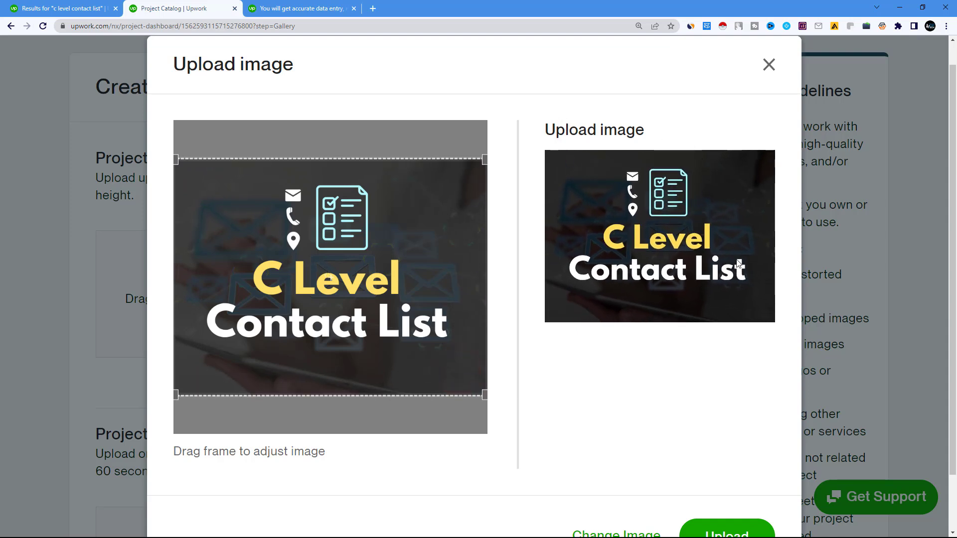
pyautogui.scroll(-2, 685, 344)
pyautogui.click(707, 470)
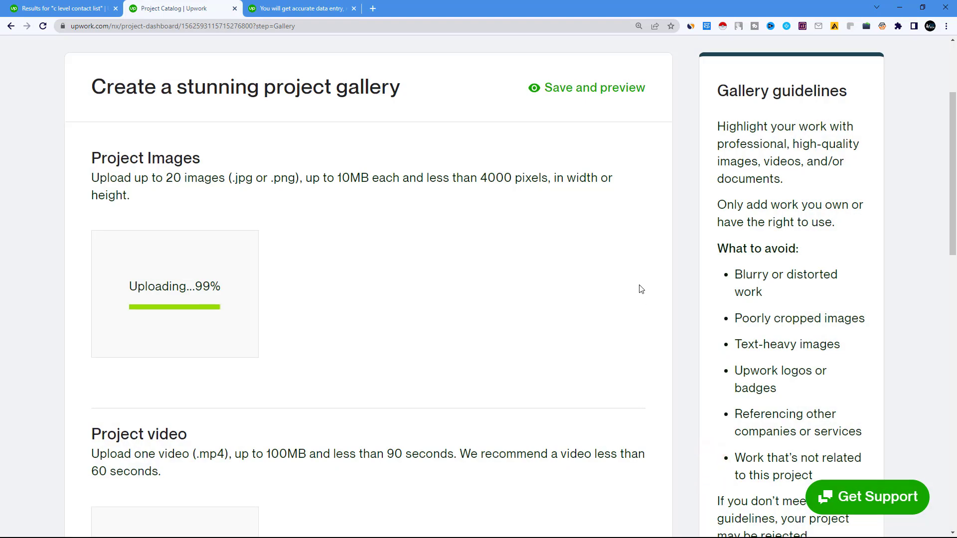
pyautogui.scroll(3, 638, 291)
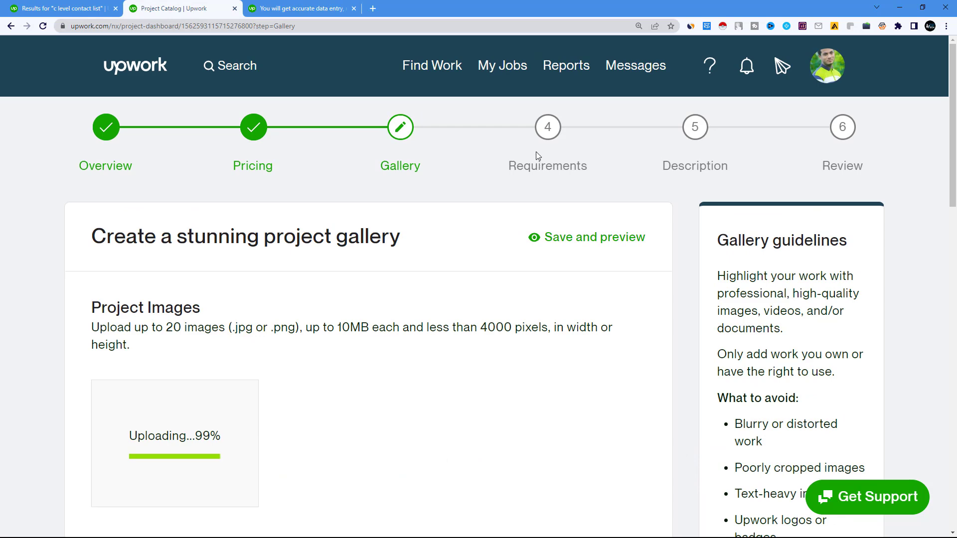
pyautogui.scroll(-5, 554, 203)
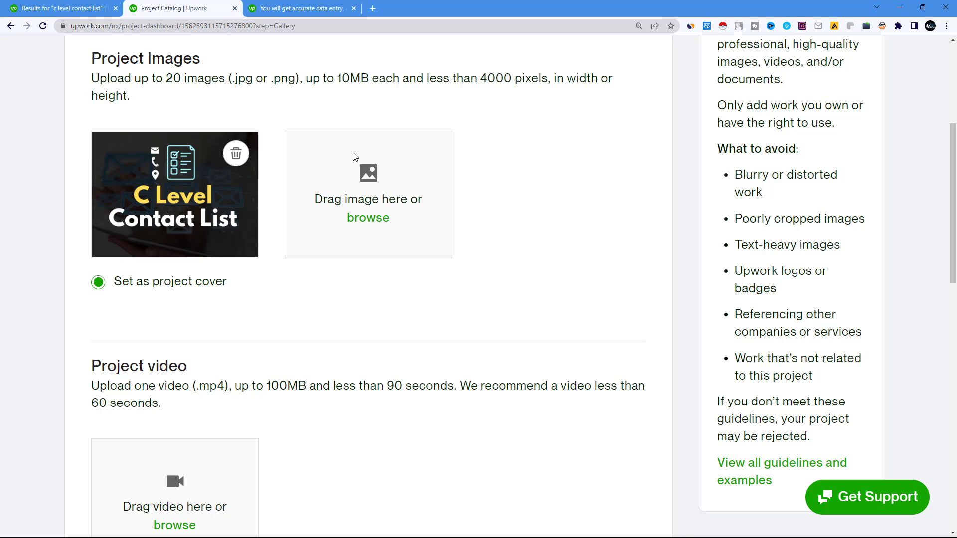
# Open linkedin.com in a new browser tab
pyautogui.click(376, 9)
pyautogui.write('li')
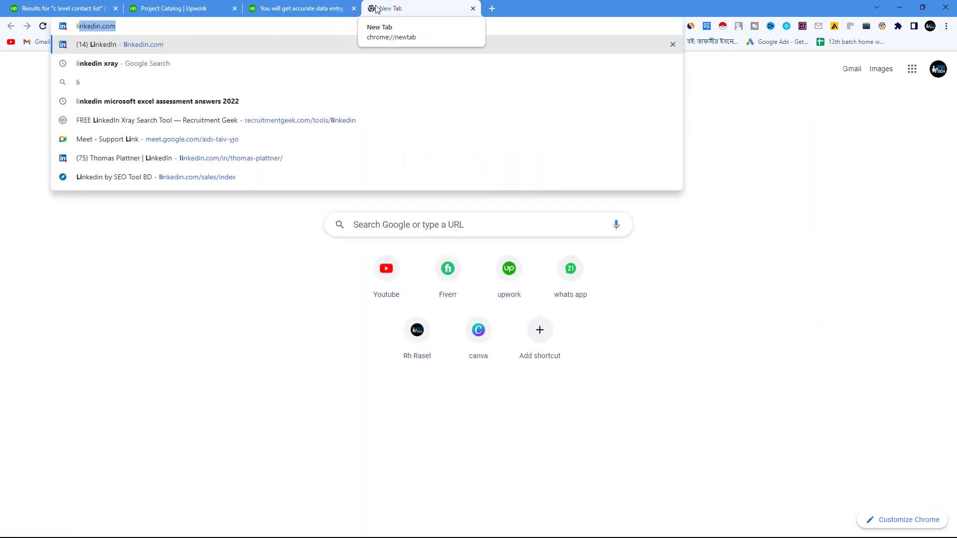
pyautogui.press('Return')
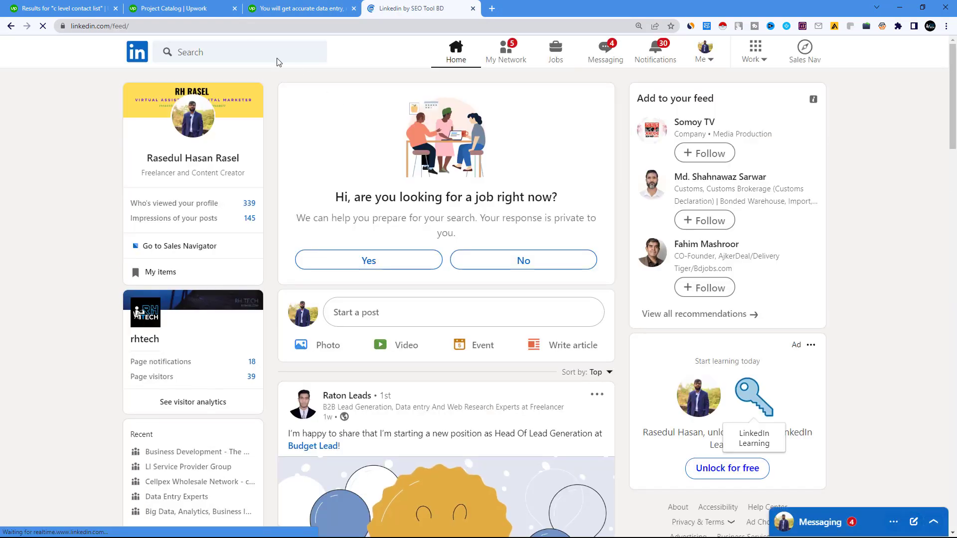
# Search LinkedIn for "marketing agencies" and restrict the results to companies
pyautogui.click(226, 53)
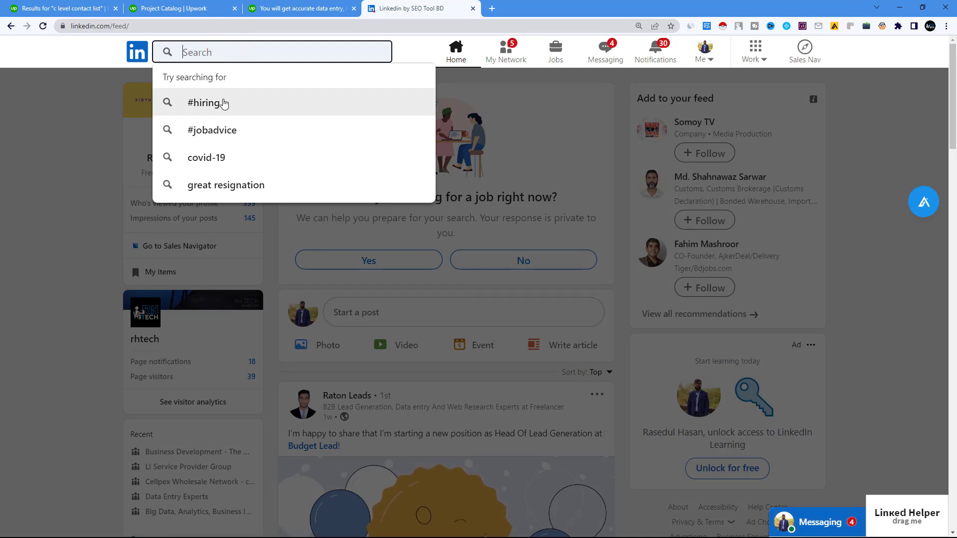
pyautogui.write('marketing a')
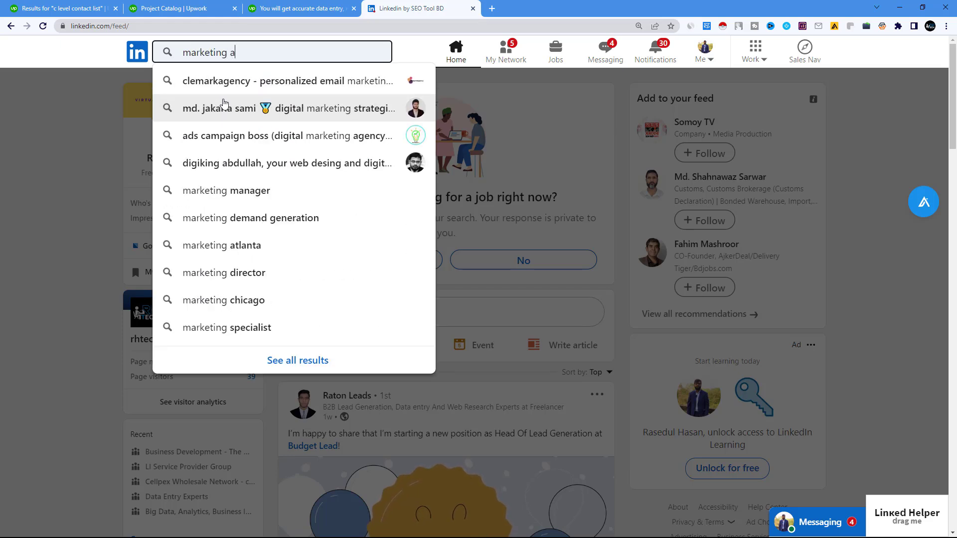
pyautogui.write('gencies')
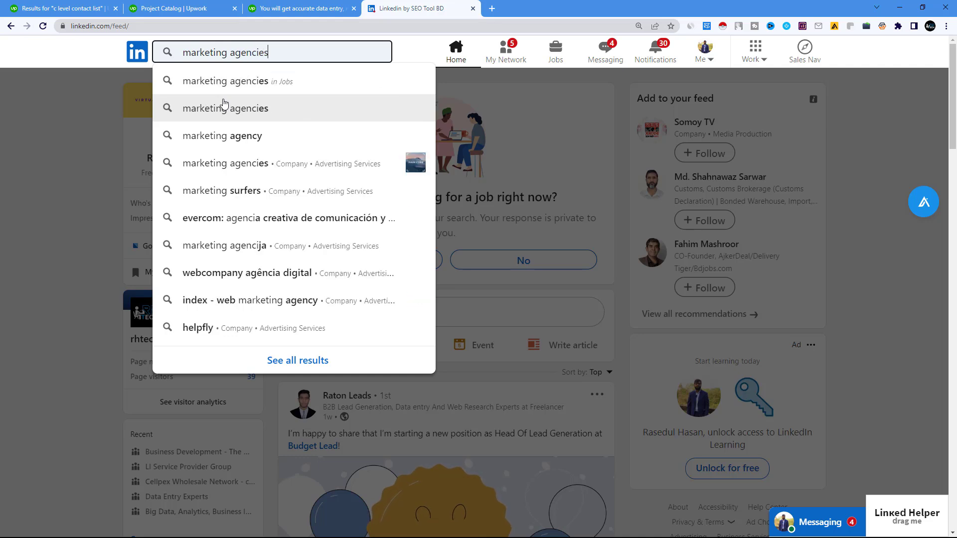
pyautogui.press('Return')
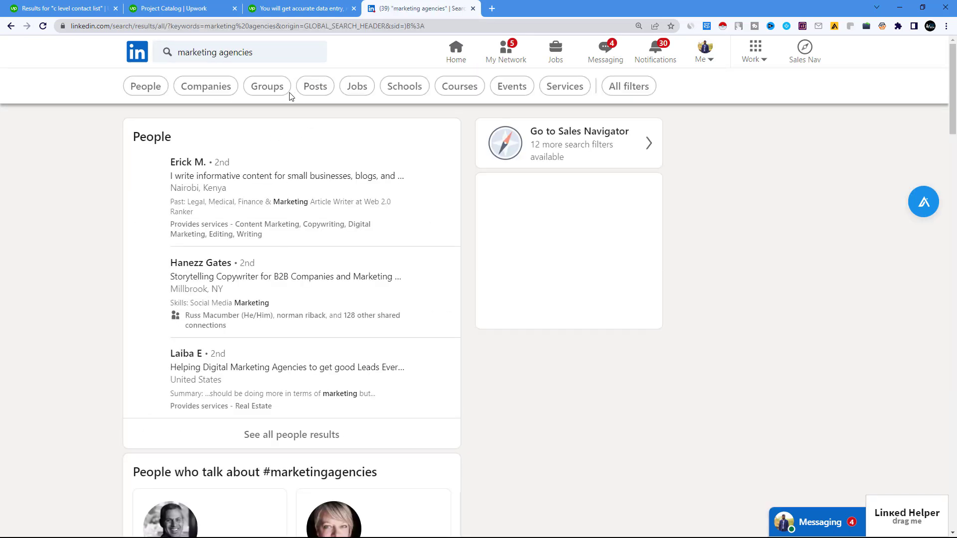
pyautogui.click(201, 88)
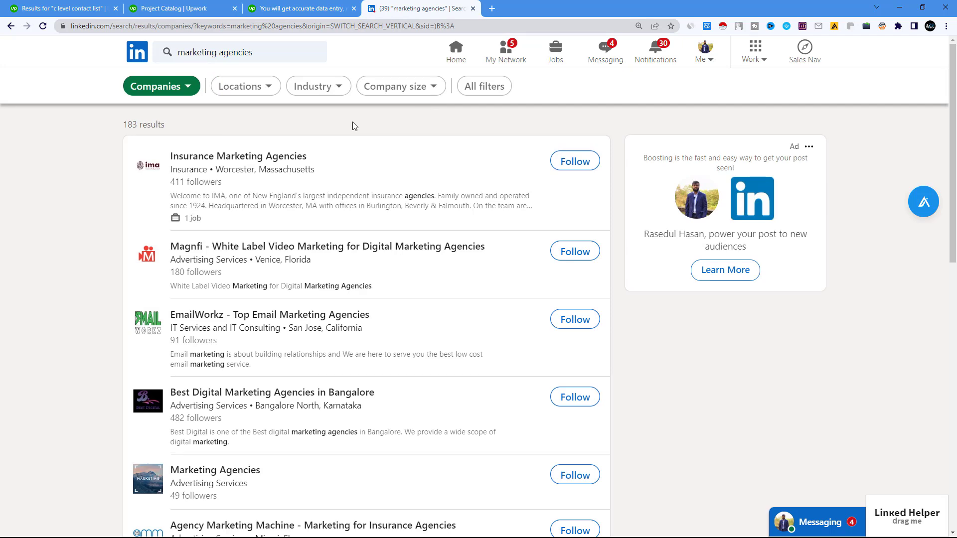
# Filter the company results by the Marketing & Advertising industry and the Europe location
pyautogui.click(337, 88)
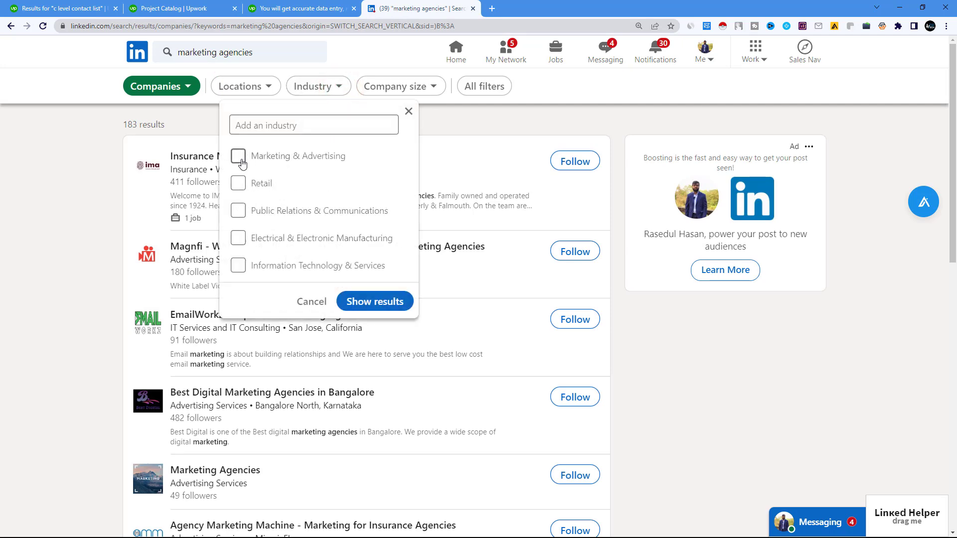
pyautogui.click(384, 301)
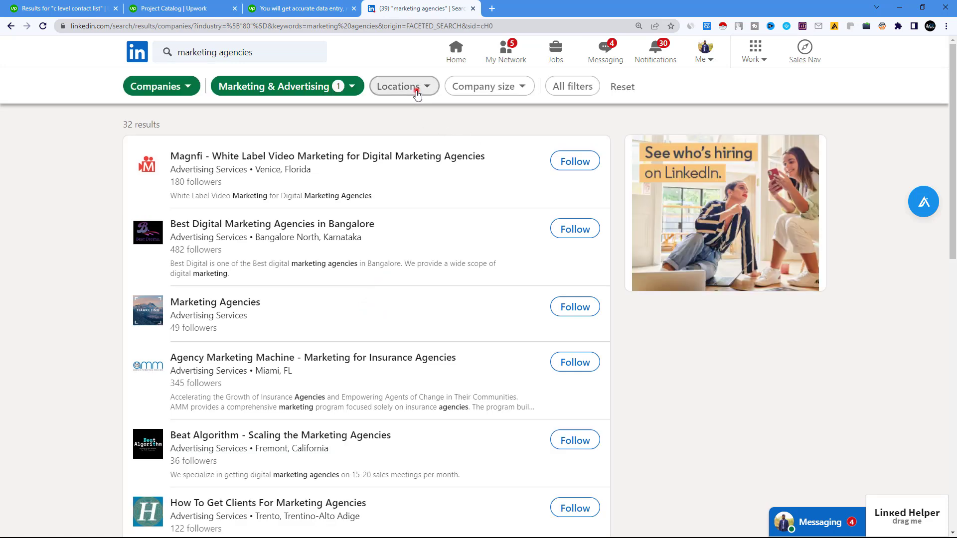
pyautogui.click(416, 89)
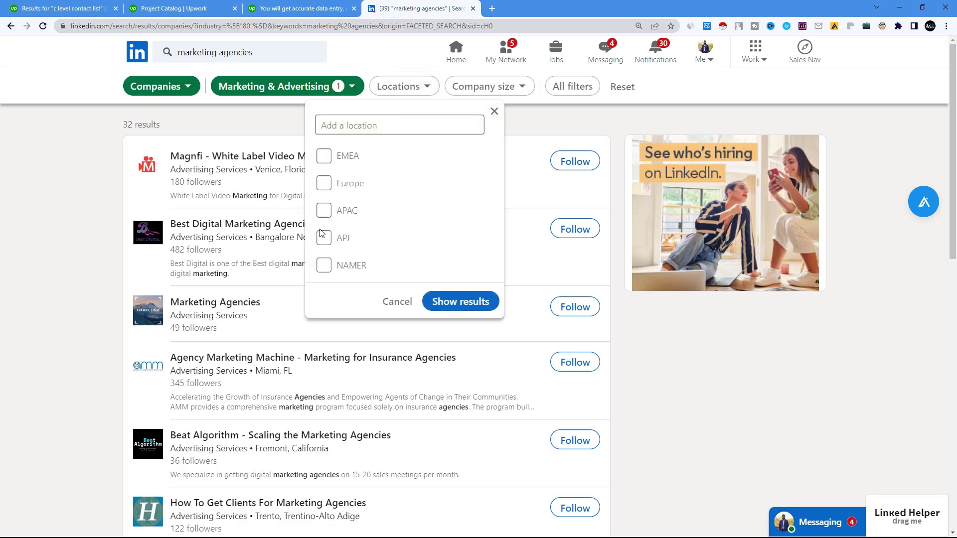
pyautogui.click(459, 302)
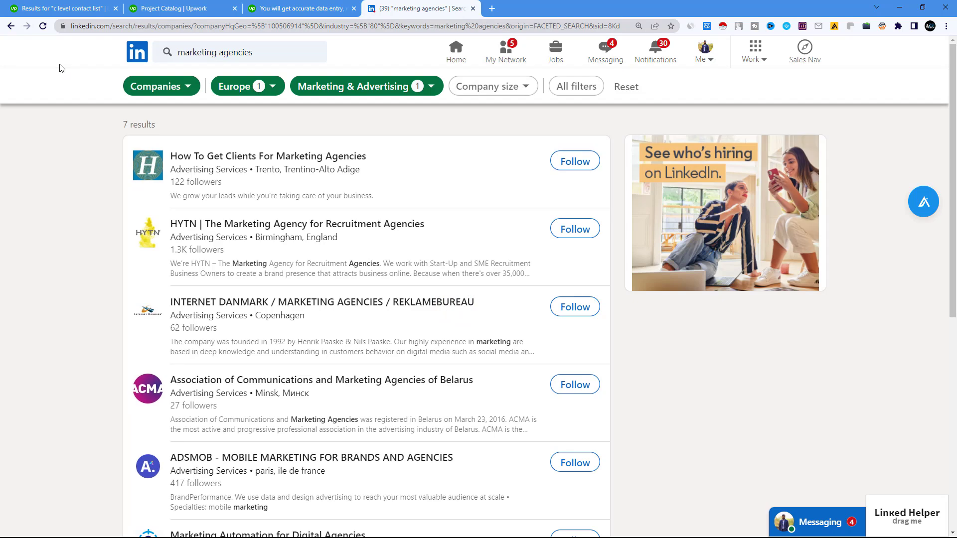
# Capture a Lightshot screenshot of the filter bar and company results list, trimming its empty left margin, and save it as an image file
pyautogui.press('Print')
pyautogui.moveTo(80, 73); pyautogui.dragTo(612, 525)
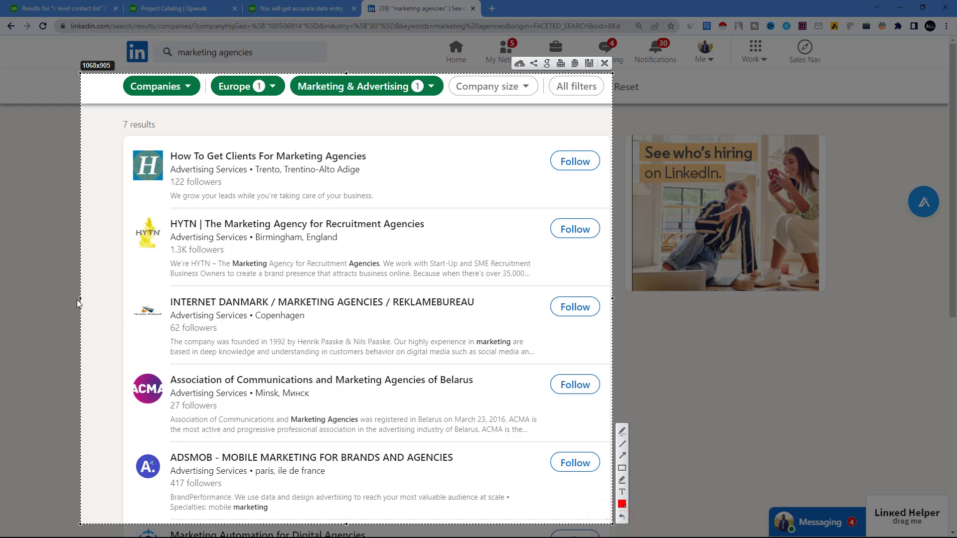
pyautogui.moveTo(80, 300); pyautogui.dragTo(111, 303)
pyautogui.click(587, 64)
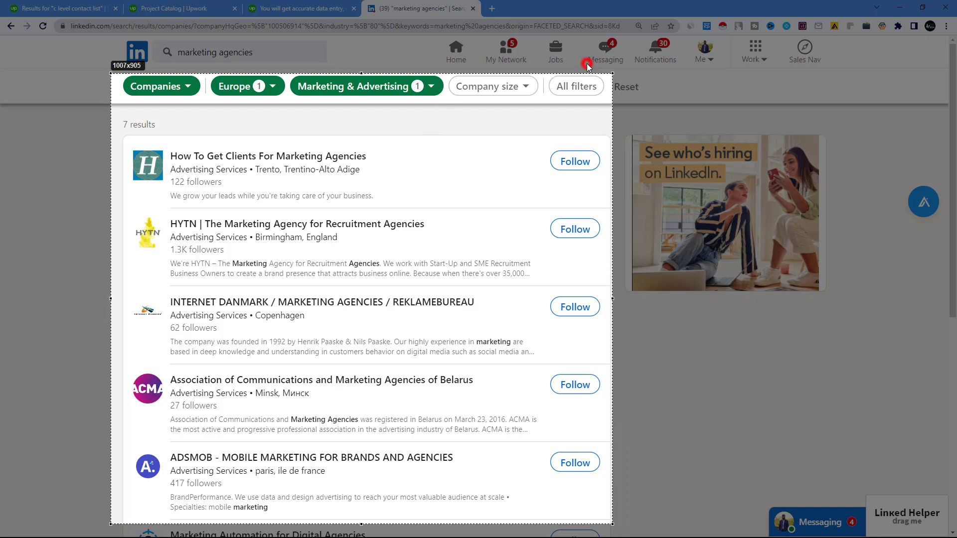
pyautogui.click(270, 187)
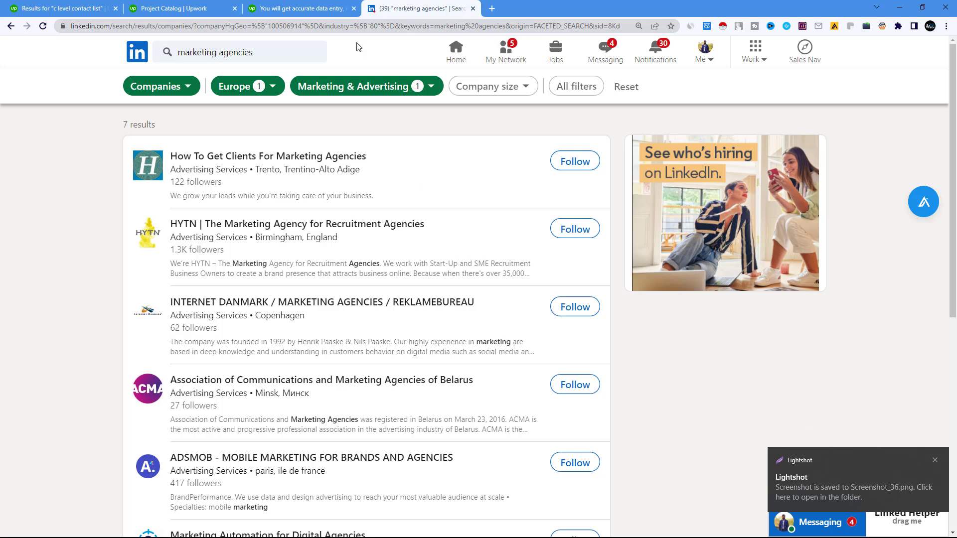
# Return to the Upwork gallery page and choose Screenshot_36 from Downloads as the second project image
pyautogui.click(300, 8)
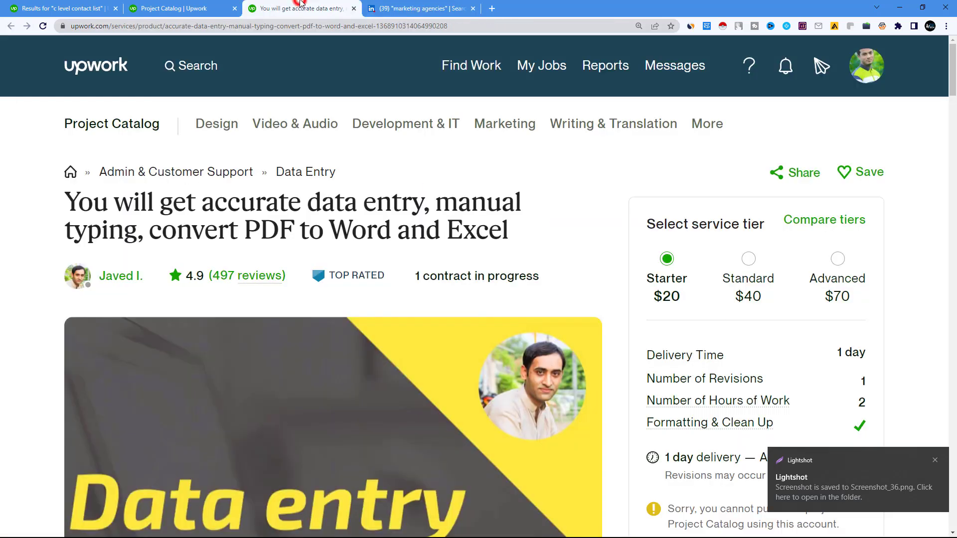
pyautogui.click(196, 7)
pyautogui.click(63, 5)
pyautogui.click(149, 8)
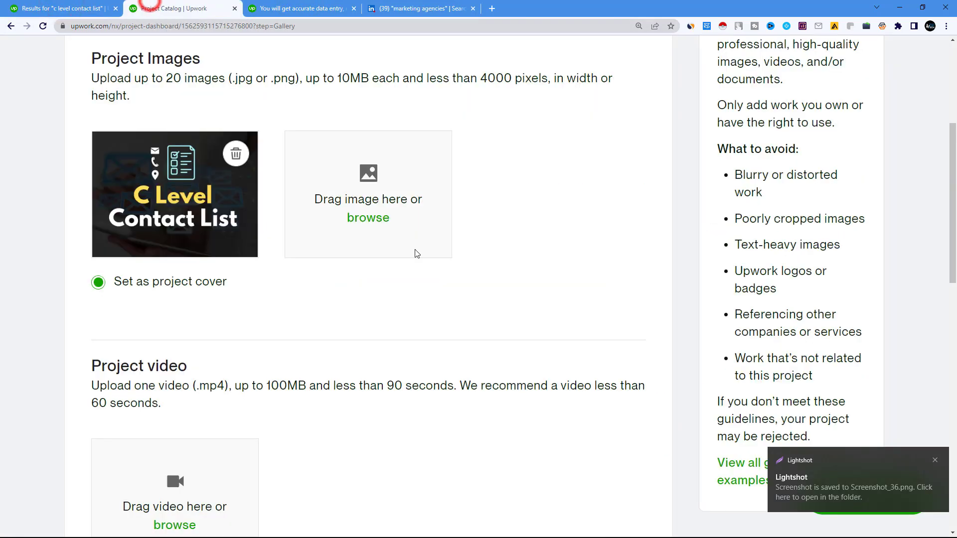
pyautogui.click(378, 224)
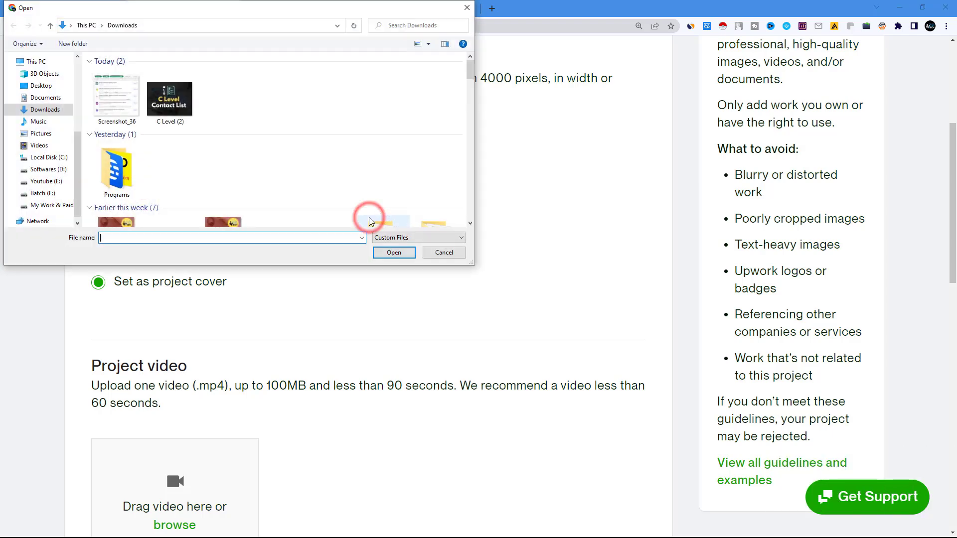
pyautogui.click(117, 99)
pyautogui.click(405, 255)
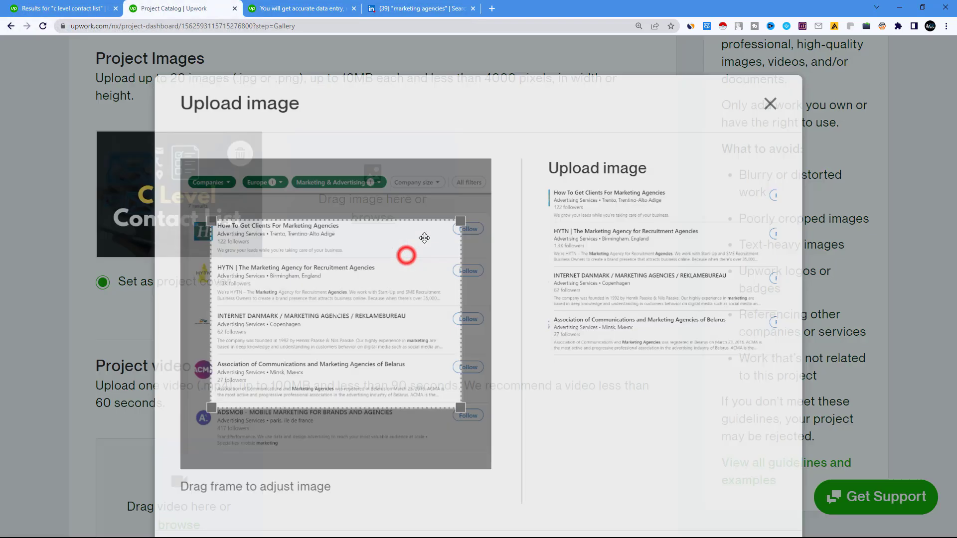
# Enlarge the crop frame to cover the filter bar and first four companies at full width, and upload the image
pyautogui.moveTo(331, 258); pyautogui.dragTo(328, 257)
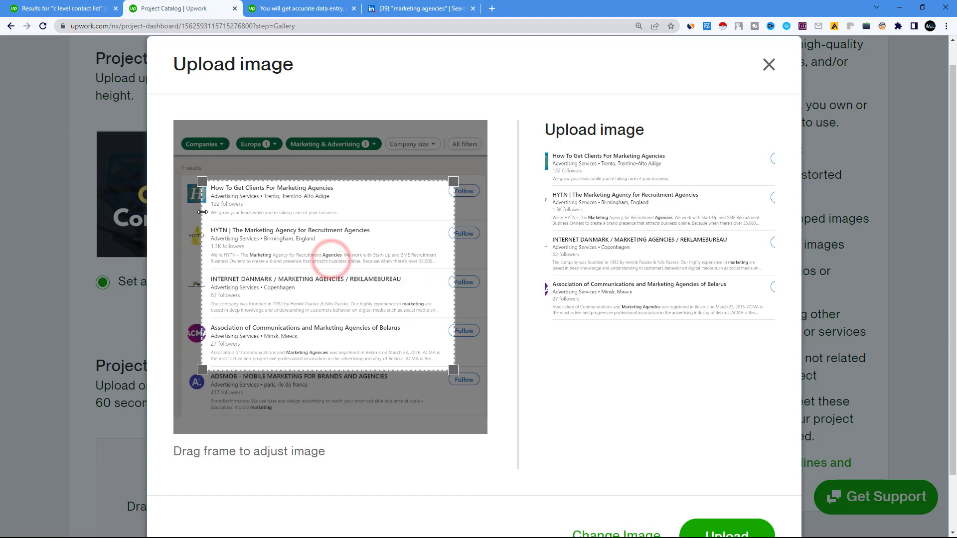
pyautogui.moveTo(202, 182); pyautogui.dragTo(204, 121)
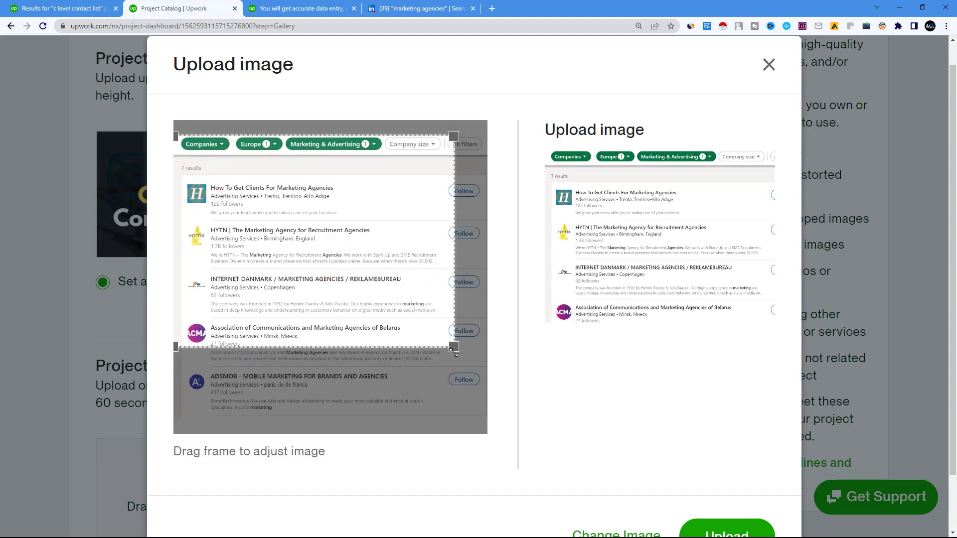
pyautogui.moveTo(454, 349); pyautogui.dragTo(497, 403)
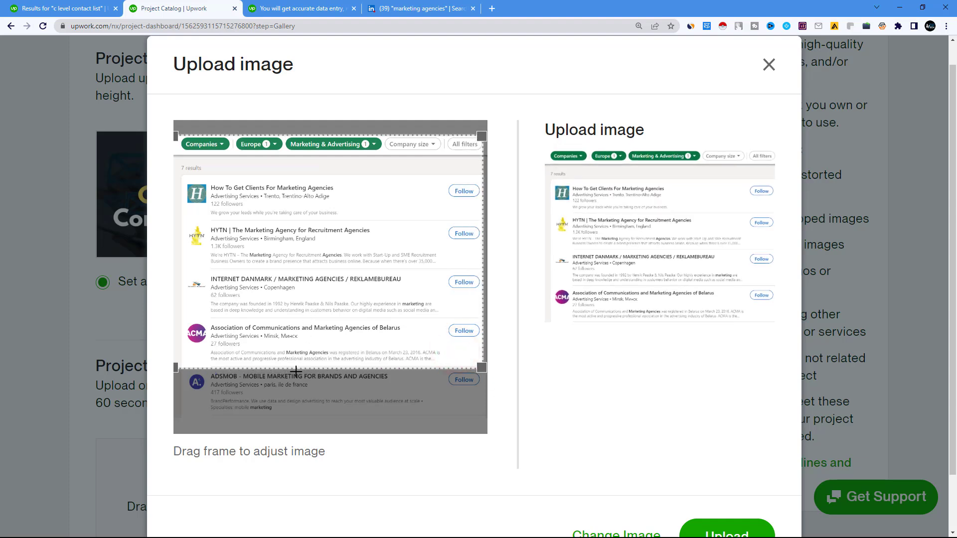
pyautogui.moveTo(311, 303); pyautogui.dragTo(314, 290)
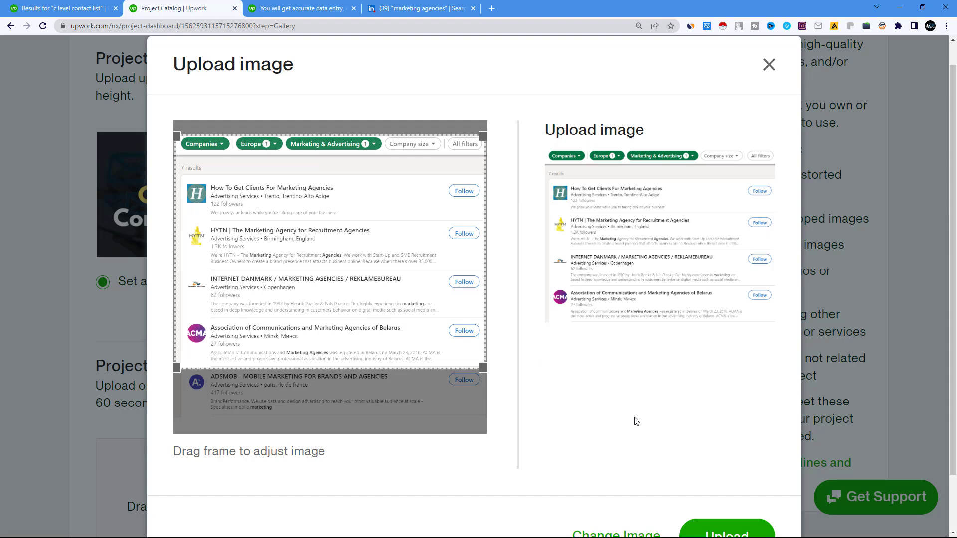
pyautogui.scroll(-2, 636, 421)
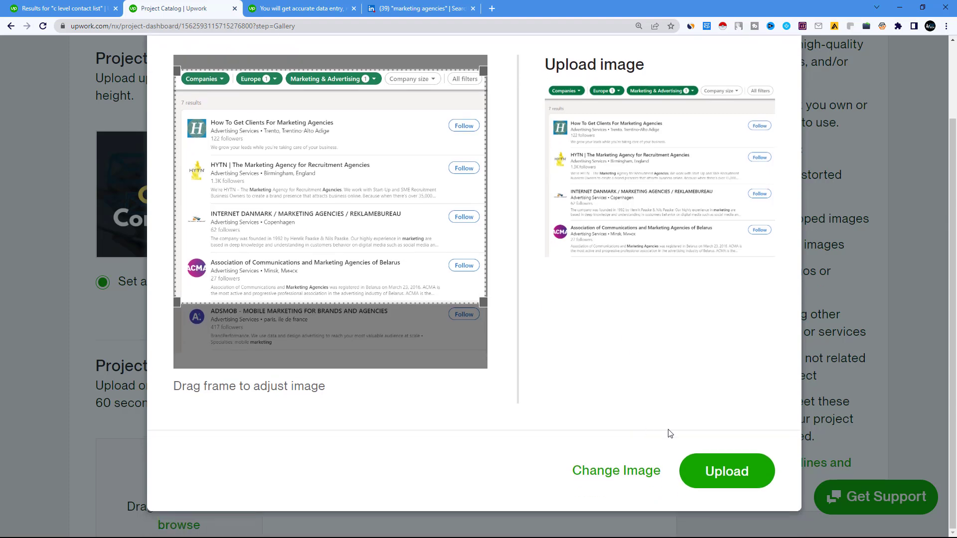
pyautogui.click(711, 484)
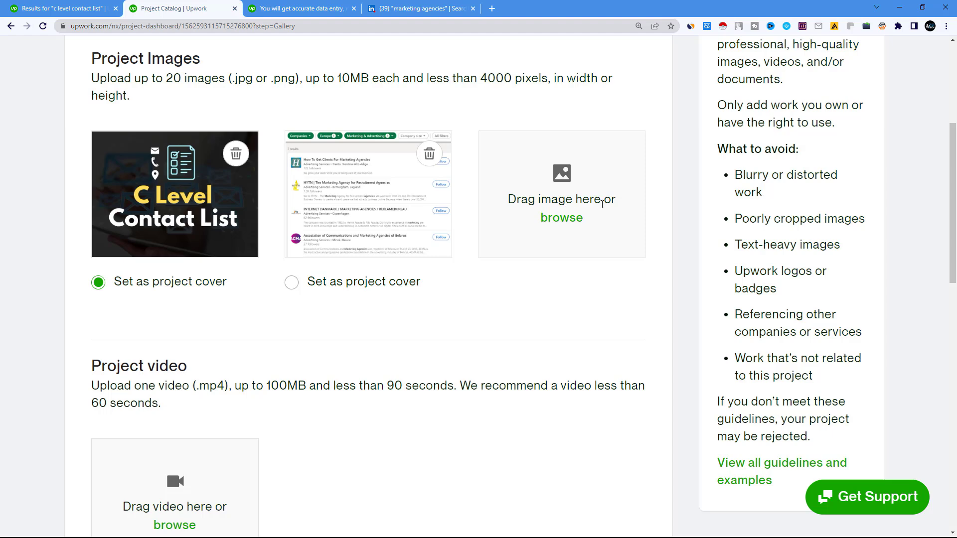
# Review the gallery sections, leave the project video and sample documents empty, and continue to the client requirements
pyautogui.scroll(-3, 508, 226)
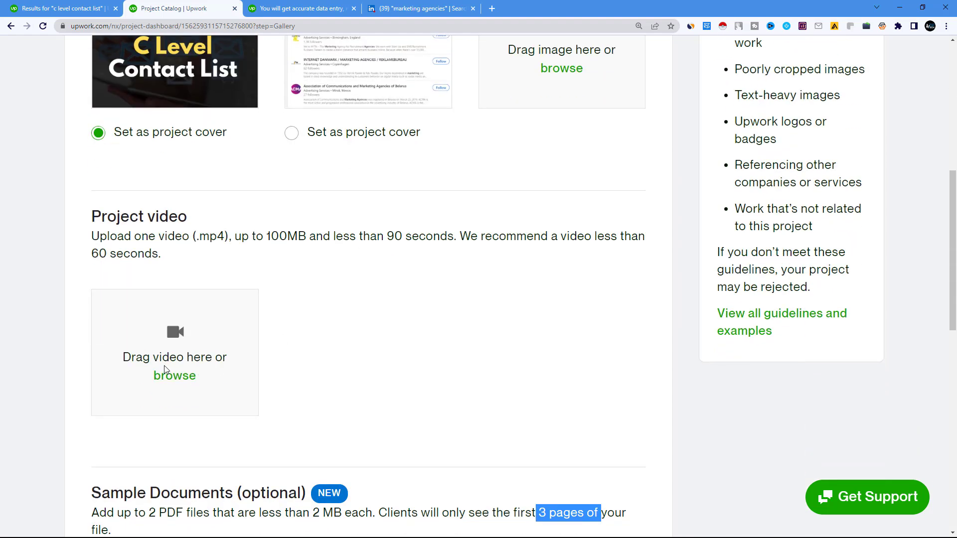
pyautogui.scroll(5, 155, 274)
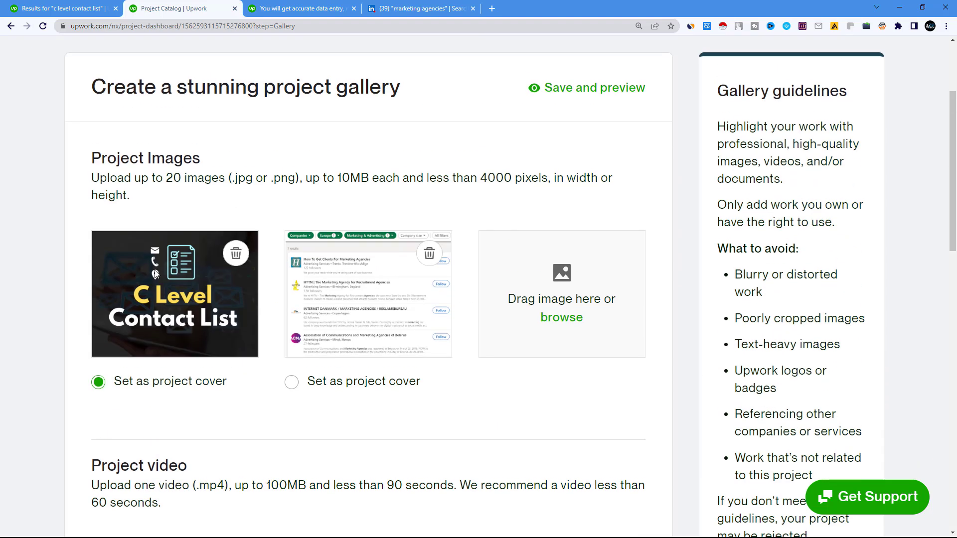
pyautogui.scroll(-10, 442, 425)
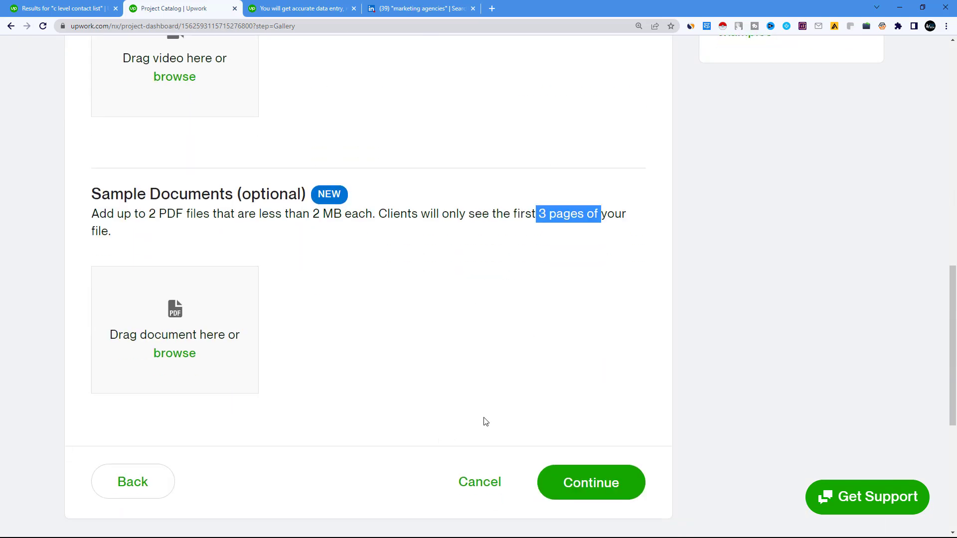
pyautogui.click(609, 477)
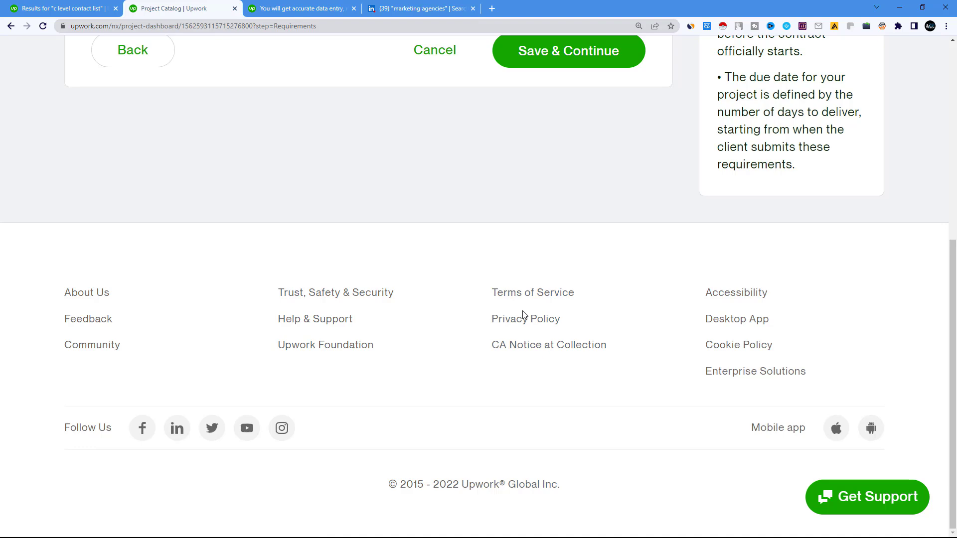
# Start a new requirement under "Tell the client what you need to get started"
pyautogui.scroll(6, 522, 314)
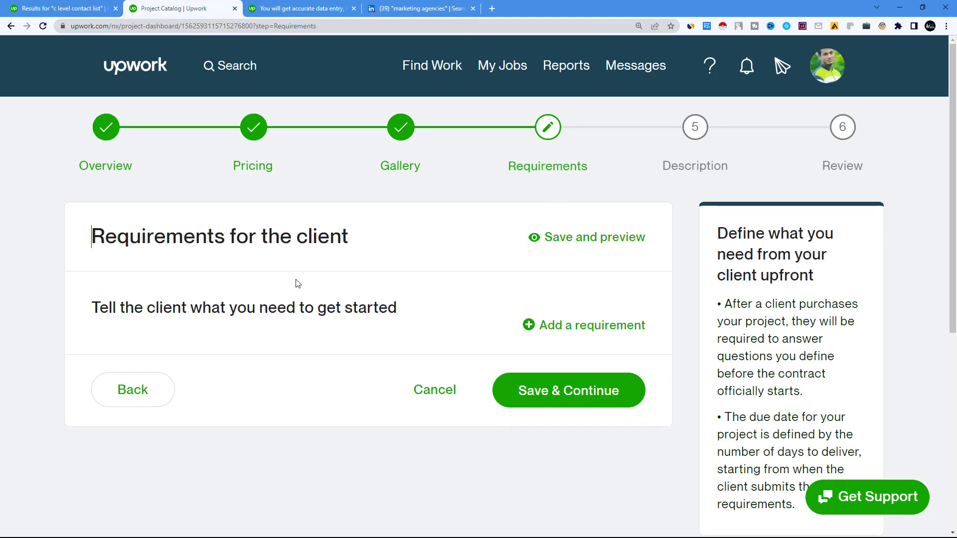
pyautogui.moveTo(91, 309); pyautogui.dragTo(374, 313)
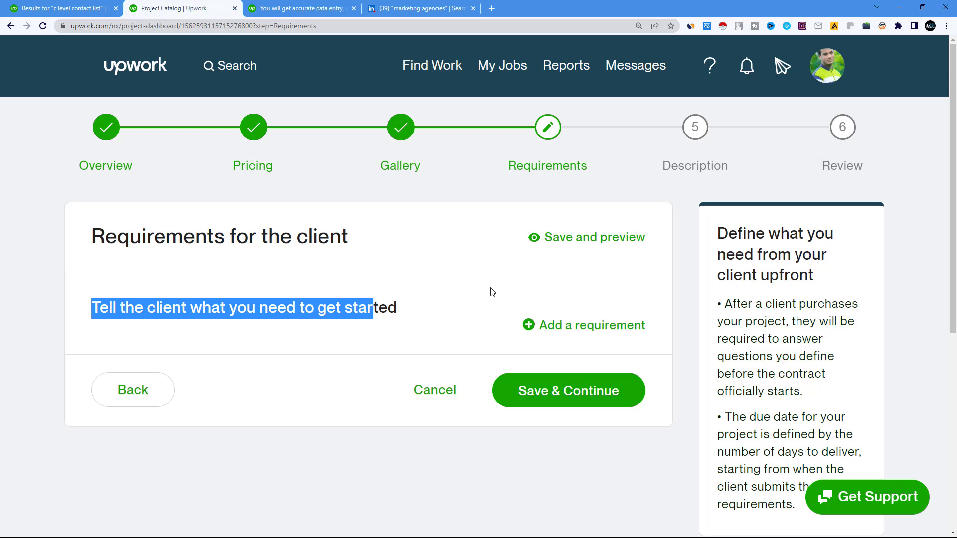
pyautogui.click(569, 322)
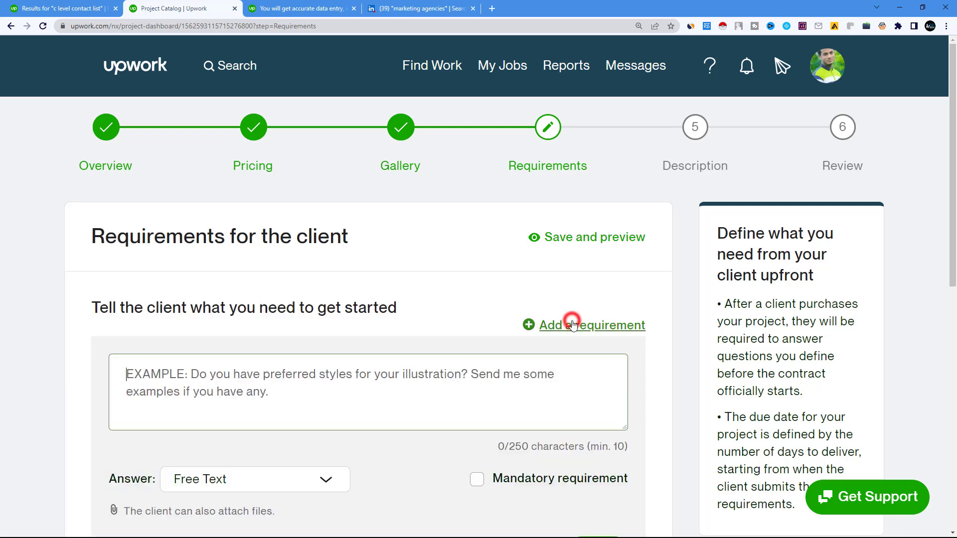
pyautogui.click(210, 375)
pyautogui.write('I hav')
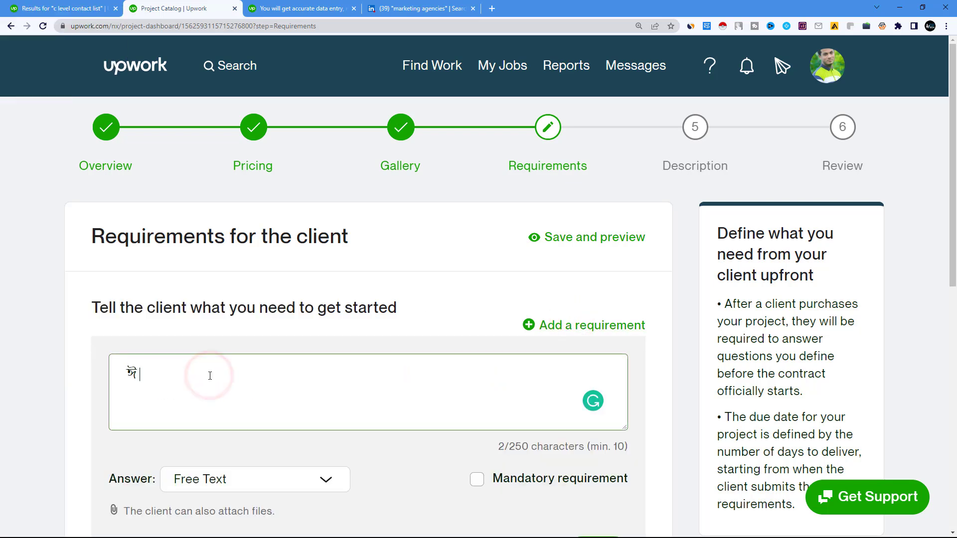
pyautogui.write('e')
pyautogui.press('BackSpace')
pyautogui.press('BackSpace')
pyautogui.press('BackSpace')
pyautogui.press('BackSpace')
pyautogui.press('BackSpace')
pyautogui.press('BackSpace')
pyautogui.press('BackSpace')
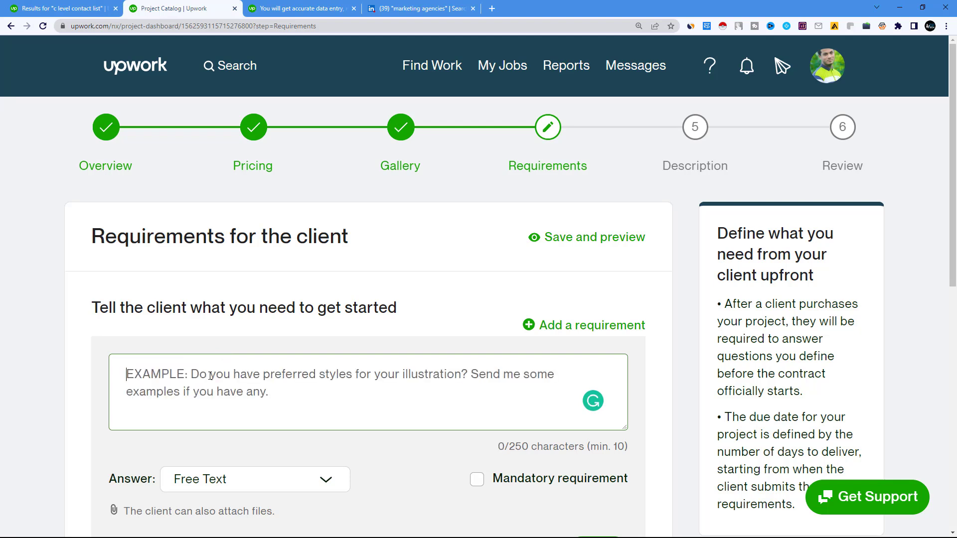
# Enter the requirement text "I need Industry, Geography, Title, Timeframe, and Budget to start your project", accepting Grammarly's suggested "and" before "Budget"
pyautogui.write('I need')
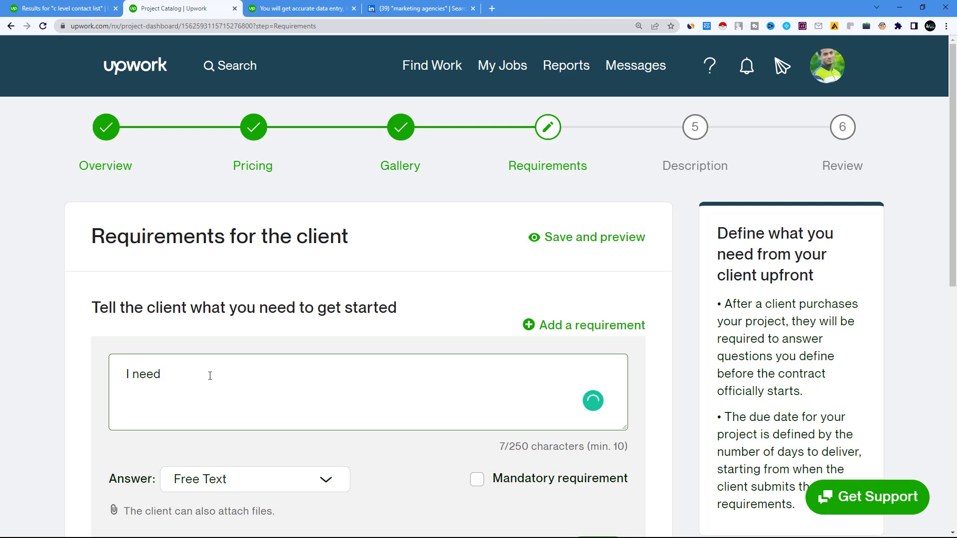
pyautogui.write(' Industry, Locat')
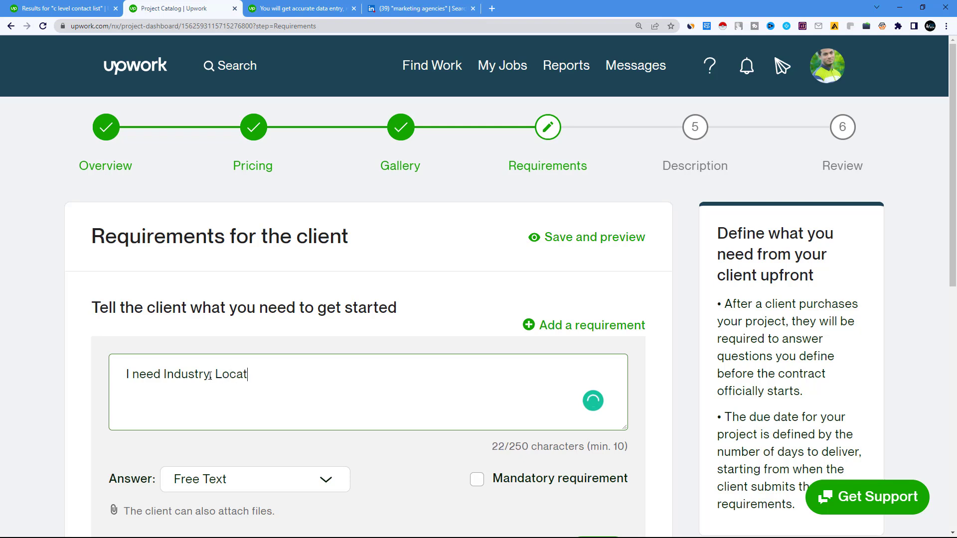
pyautogui.press('BackSpace')
pyautogui.press('BackSpace')
pyautogui.press('BackSpace')
pyautogui.press('BackSpace')
pyautogui.press('BackSpace')
pyautogui.write('Ge')
pyautogui.write('of')
pyautogui.press('BackSpace')
pyautogui.write('graphy')
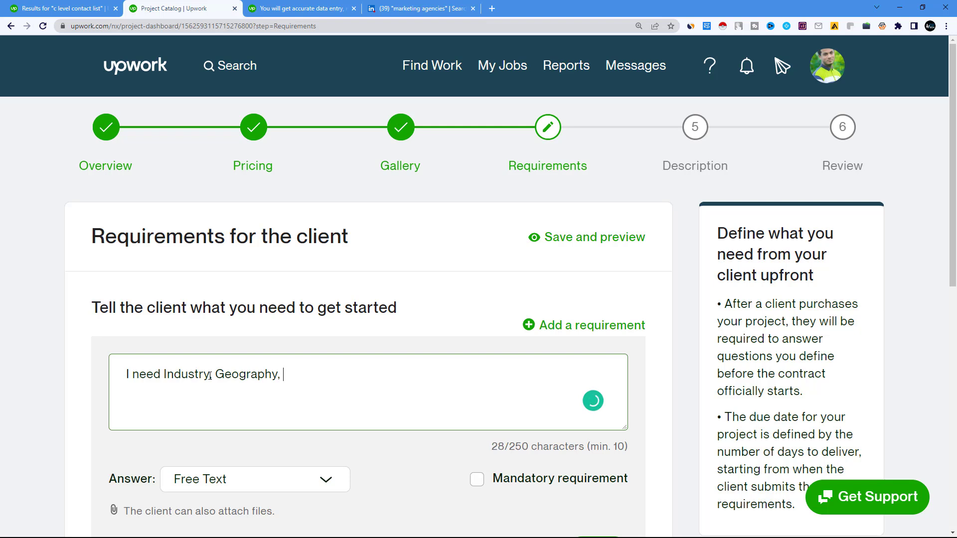
pyautogui.write(', Title, T')
pyautogui.write('imeframe,')
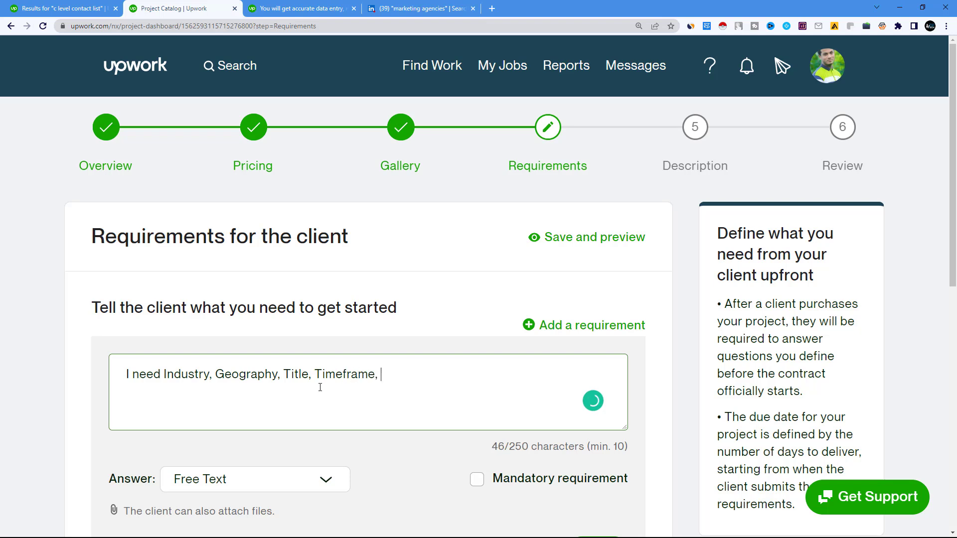
pyautogui.write(' Budget to sta')
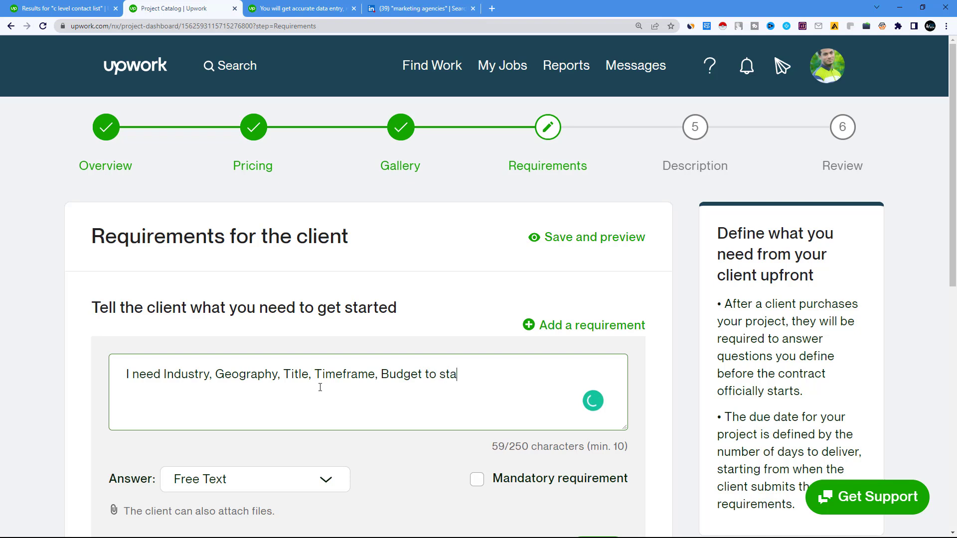
pyautogui.write('rt your project')
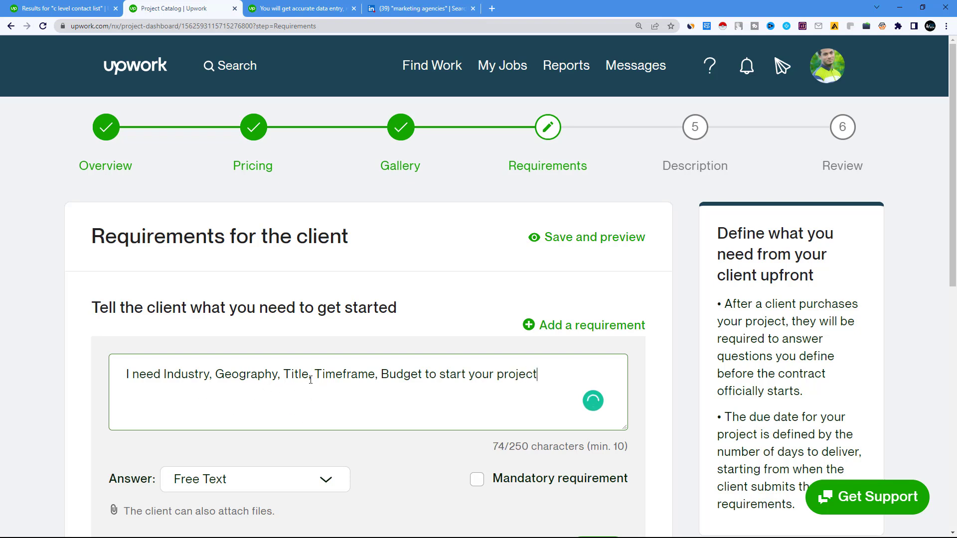
pyautogui.moveTo(410, 379)
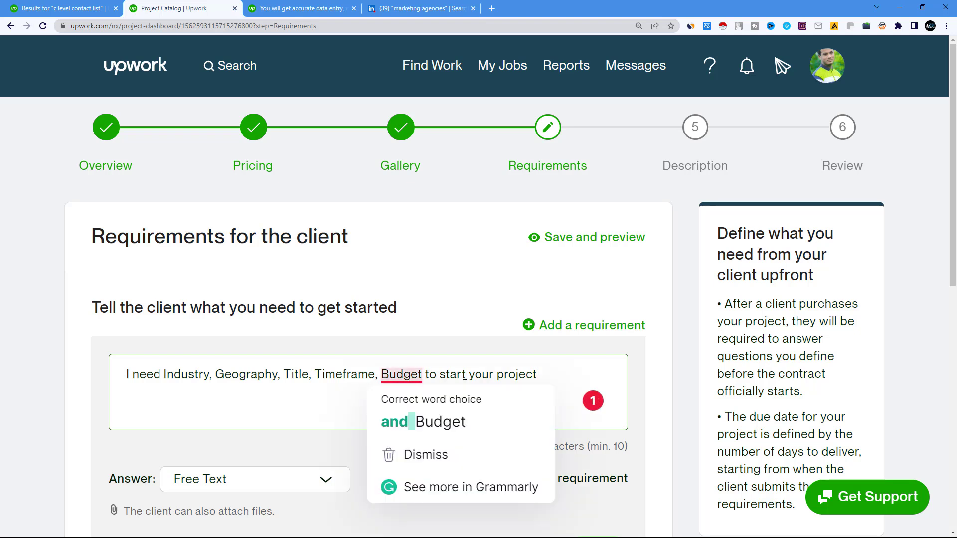
pyautogui.click(416, 419)
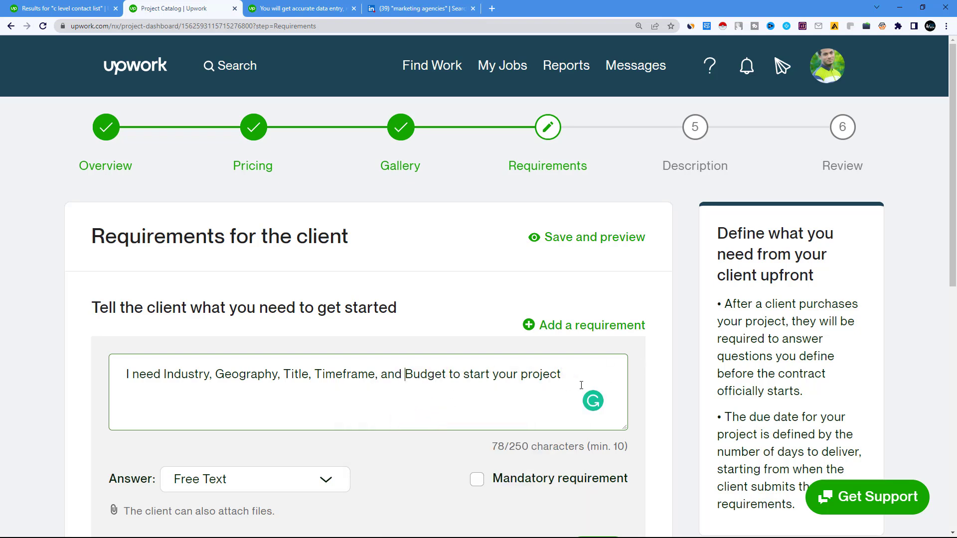
# Set the requirement's answer type to File Attachment and add the requirement without making it mandatory
pyautogui.scroll(-2, 578, 386)
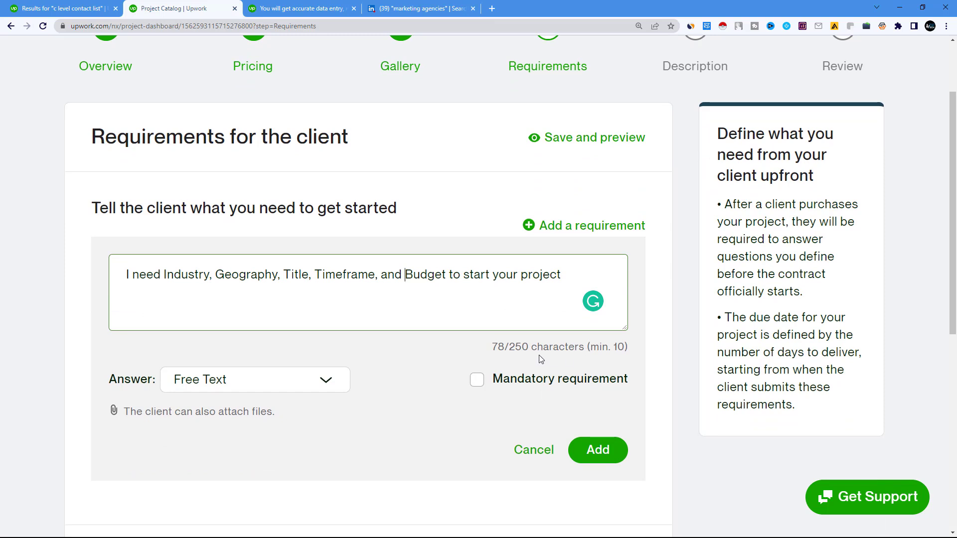
pyautogui.doubleClick(614, 347)
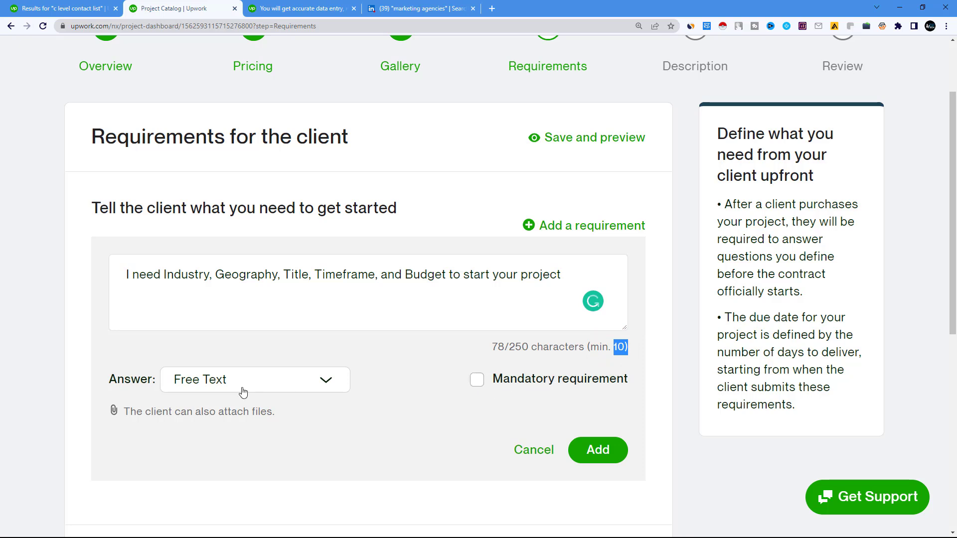
pyautogui.click(215, 390)
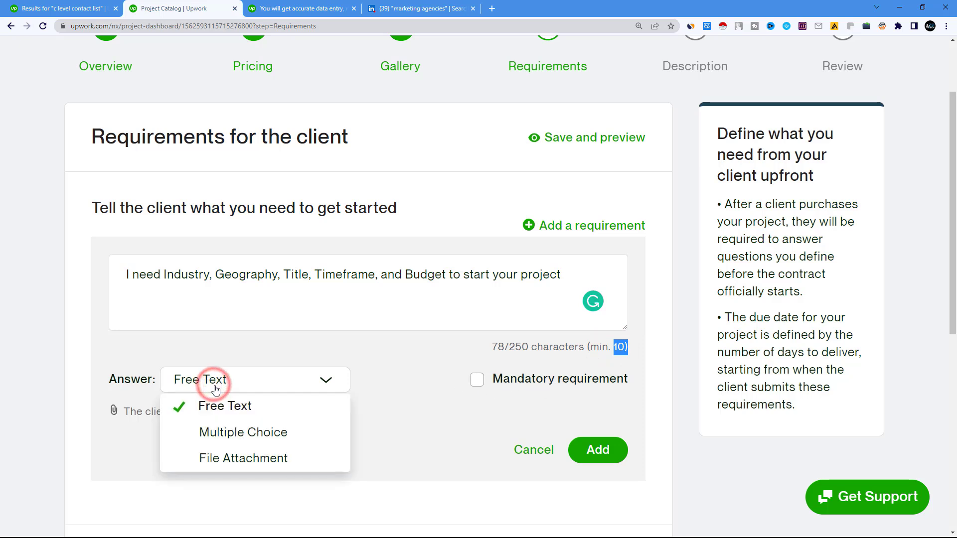
pyautogui.click(222, 457)
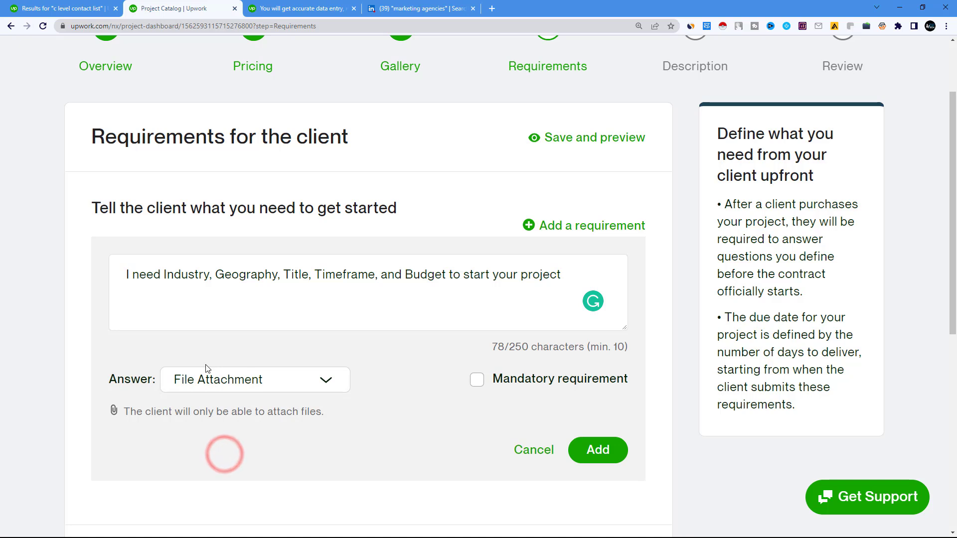
pyautogui.click(600, 449)
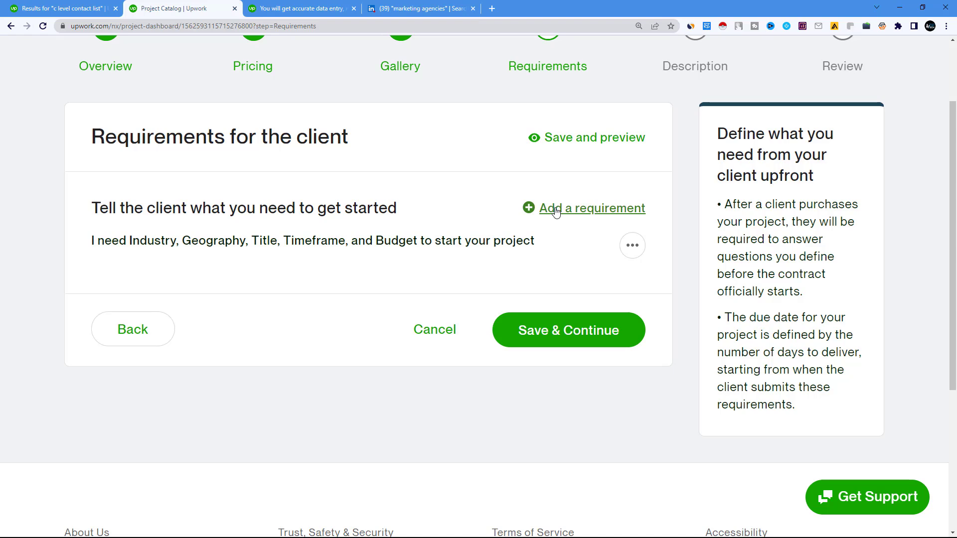
# Save the requirements, continue to the project description, and check the summary's minimum length
pyautogui.click(551, 336)
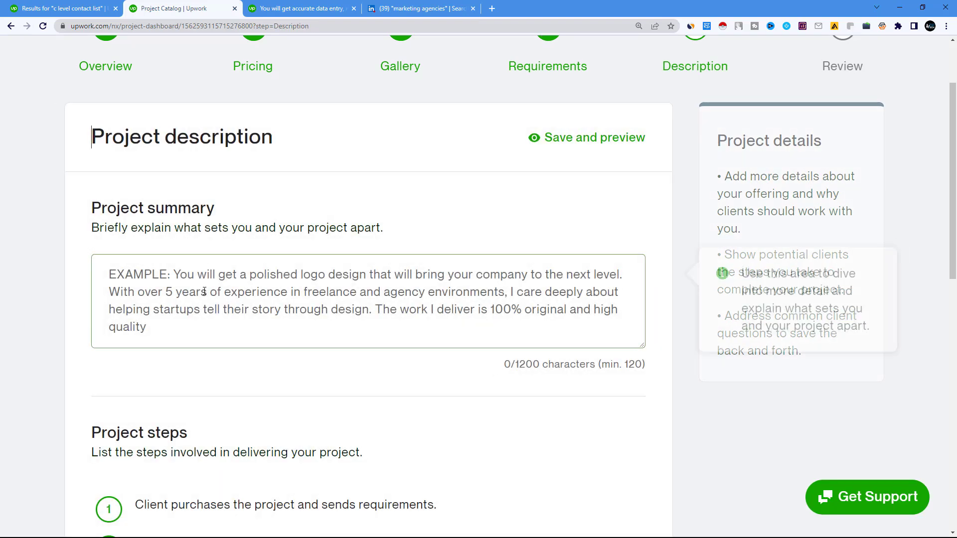
pyautogui.click(631, 387)
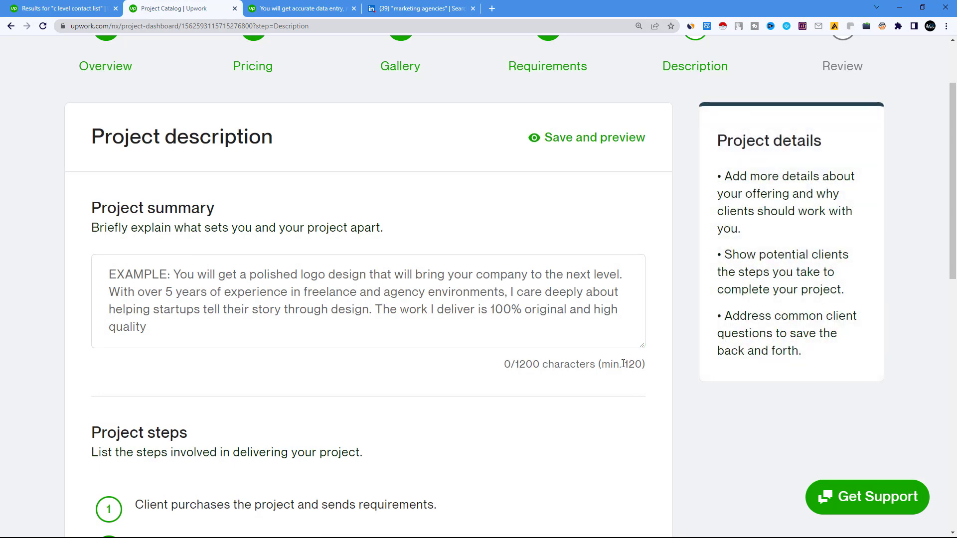
pyautogui.doubleClick(623, 363)
pyautogui.scroll(-1, 655, 381)
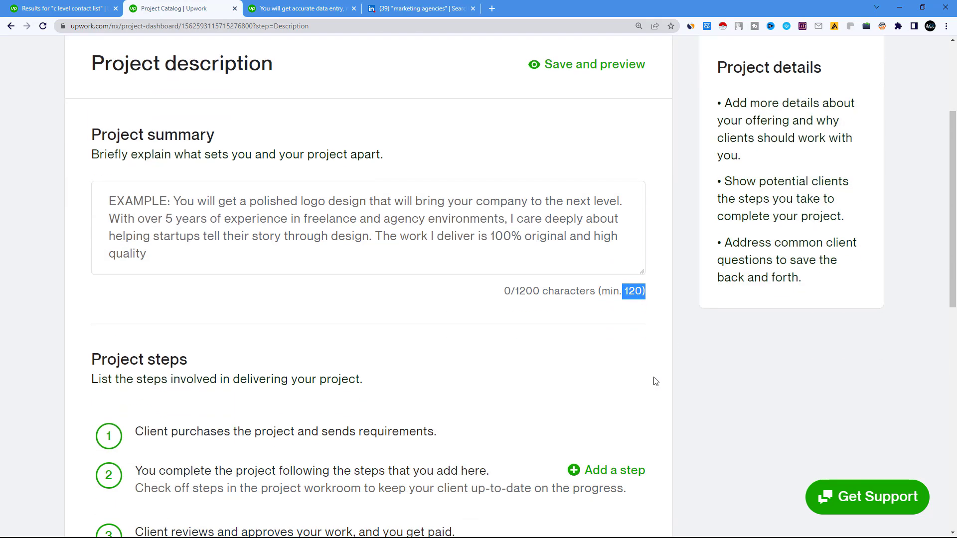
# Look over the project steps and FAQ sections, and browse the competing "c level contact list" search results
pyautogui.scroll(-4, 656, 381)
pyautogui.scroll(1, 655, 382)
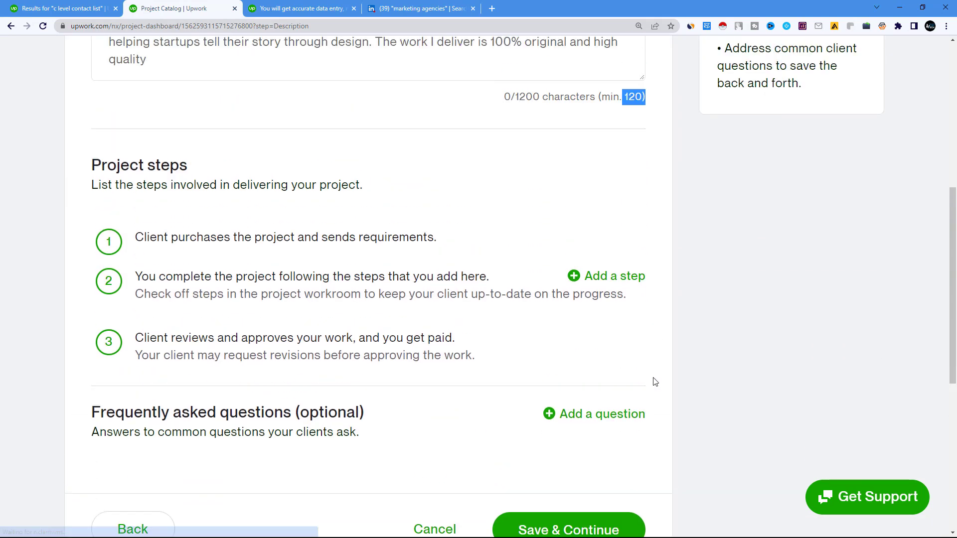
pyautogui.scroll(1, 656, 382)
pyautogui.click(59, 8)
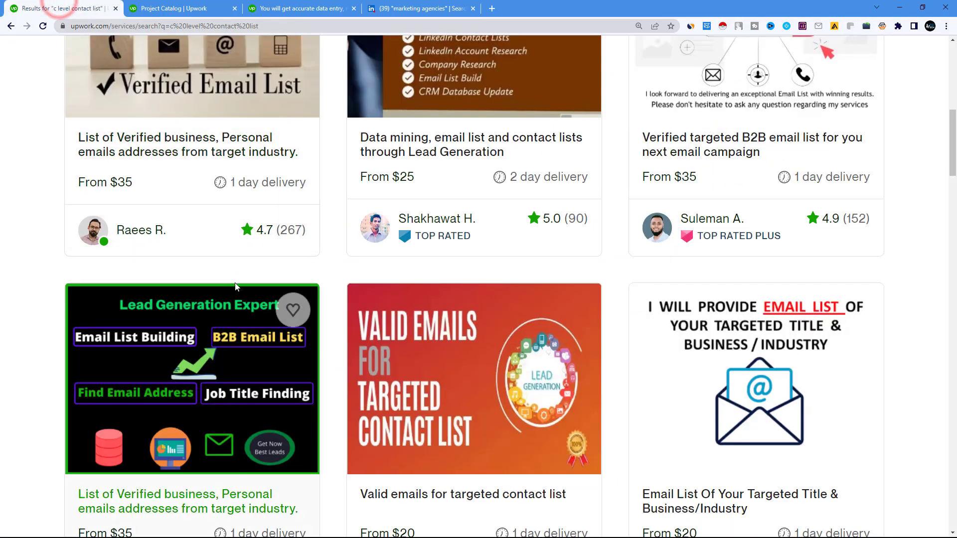
pyautogui.scroll(3, 236, 287)
pyautogui.scroll(4, 175, 118)
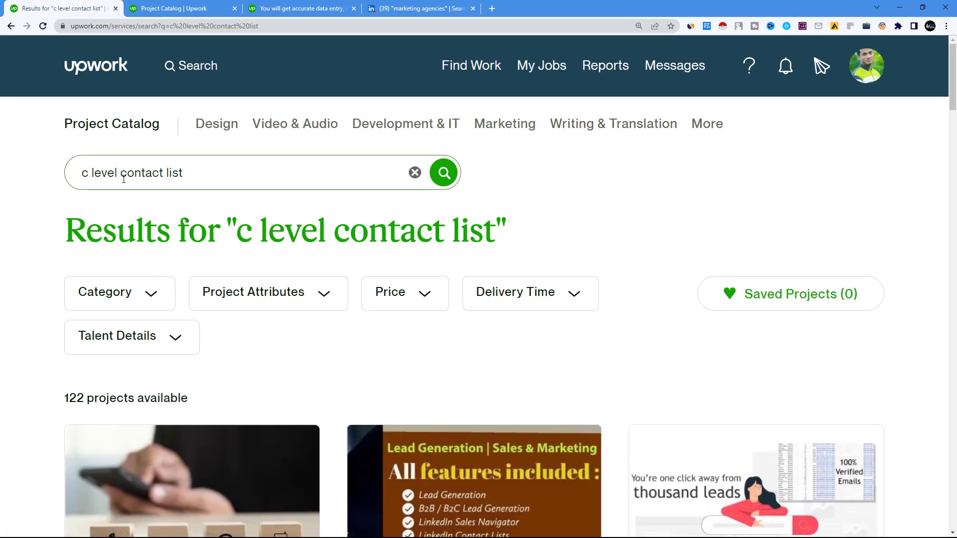
pyautogui.scroll(-6, 244, 191)
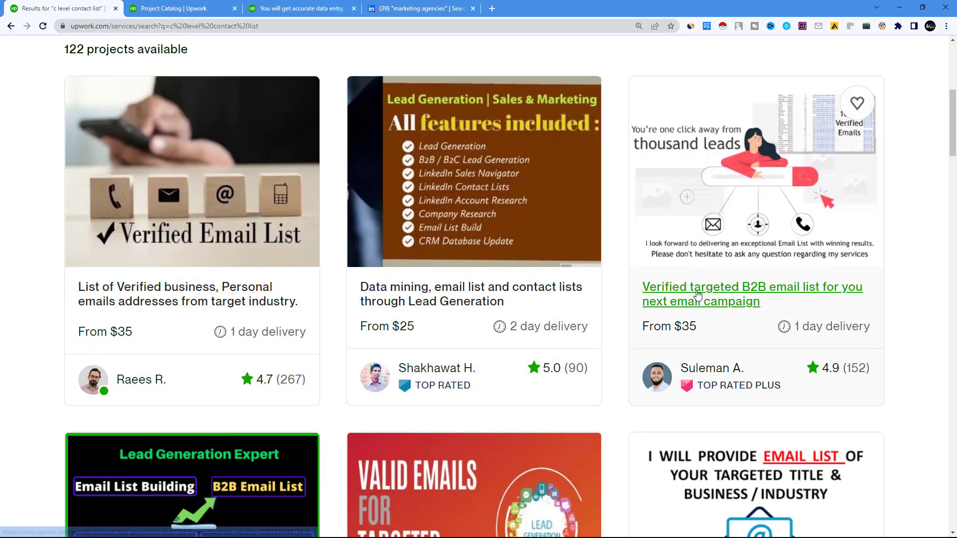
# Open the "Verified targeted B2B email list for you next email campaign" listing in a new tab and review its project details
pyautogui.rightClick(712, 297)
pyautogui.click(712, 298)
pyautogui.scroll(-2, 653, 299)
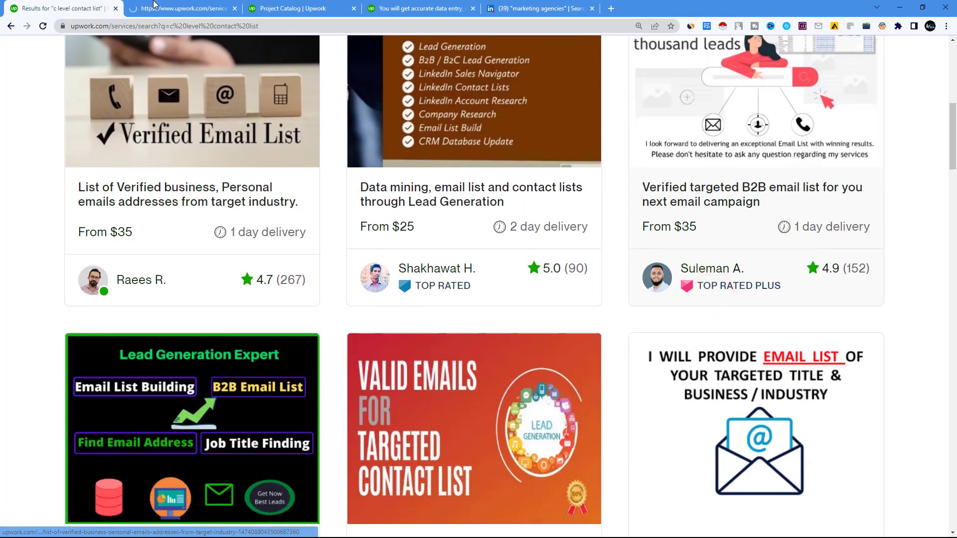
pyautogui.click(167, 8)
pyautogui.scroll(-12, 497, 416)
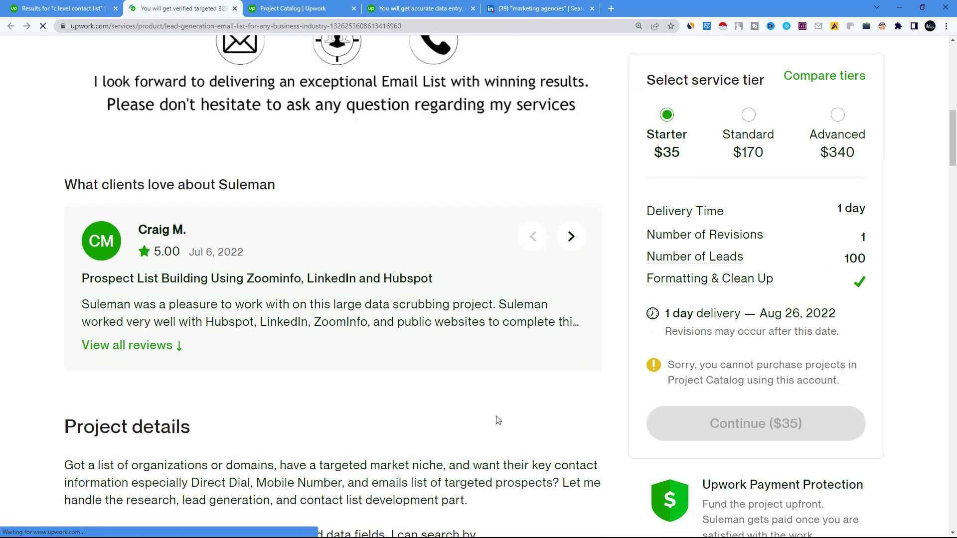
pyautogui.scroll(-5, 497, 420)
# Return to the project draft and begin its summary with "If you are a email marketing agency and looking for someone"
pyautogui.click(295, 12)
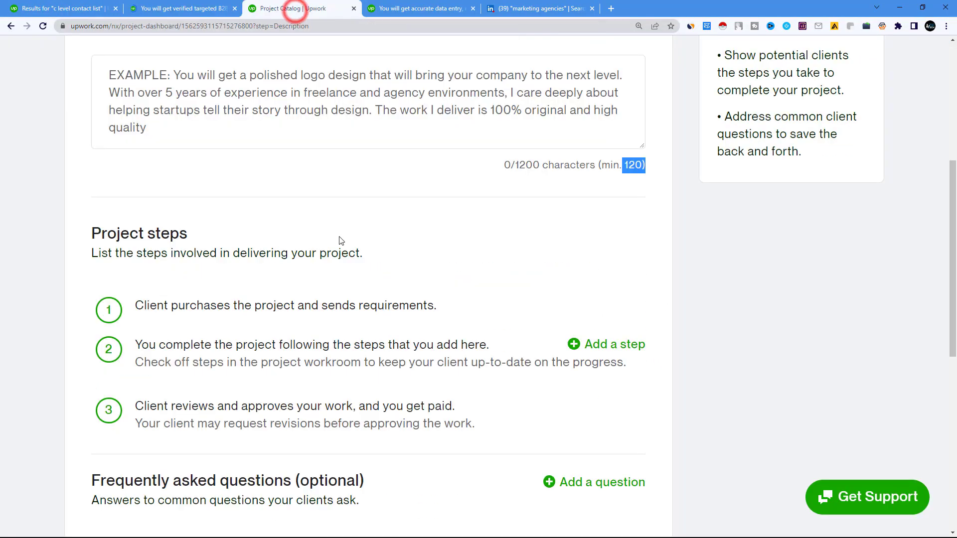
pyautogui.scroll(6, 340, 246)
pyautogui.click(178, 321)
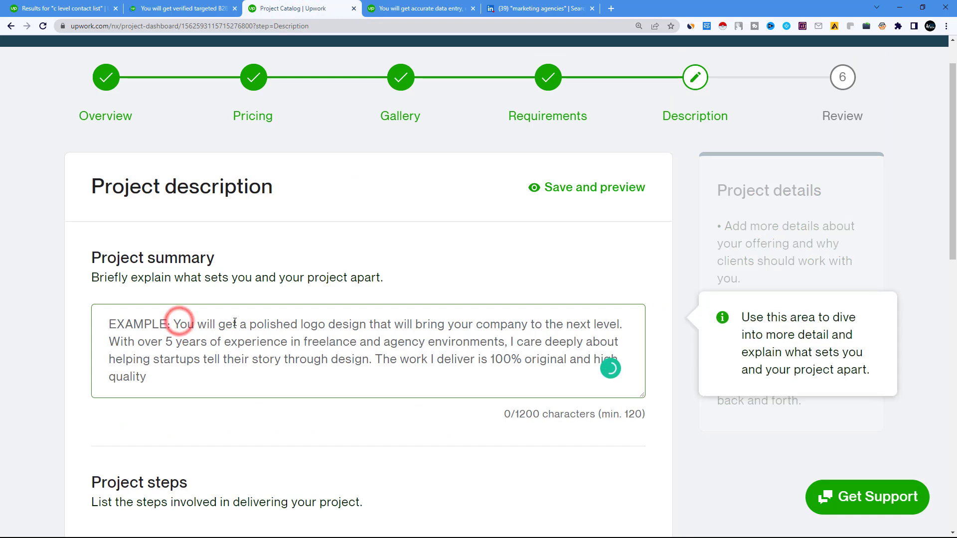
pyautogui.write('If ')
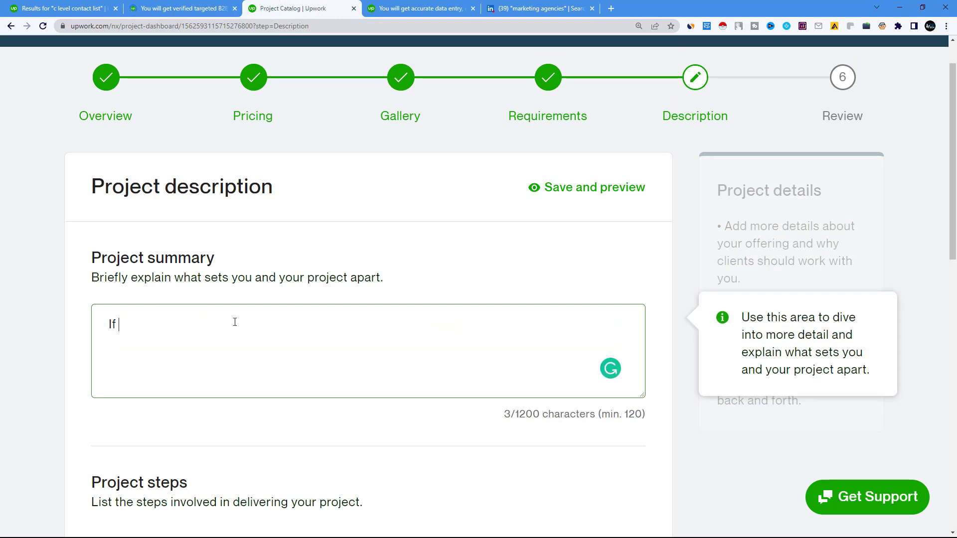
pyautogui.write('you are')
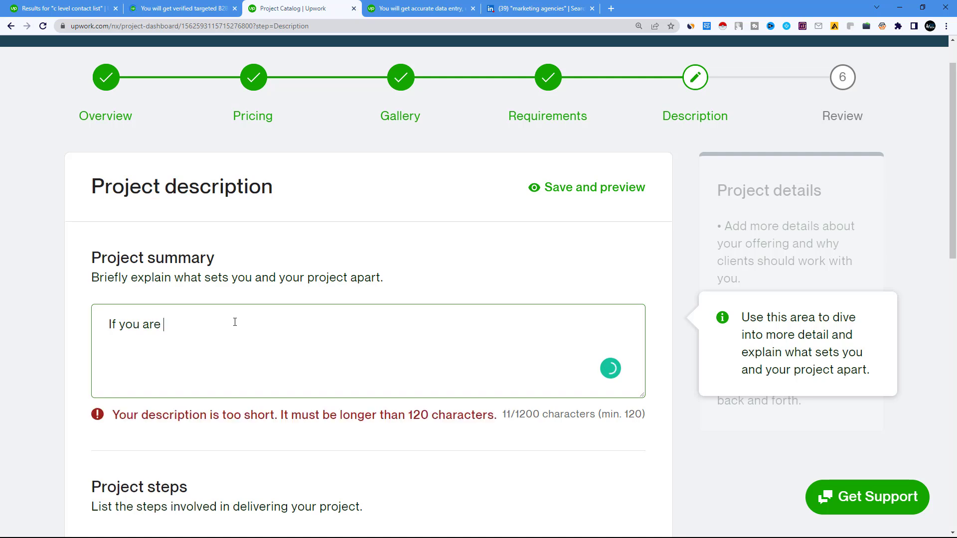
pyautogui.press('BackSpace')
pyautogui.press('BackSpace')
pyautogui.press('BackSpace')
pyautogui.write('ar')
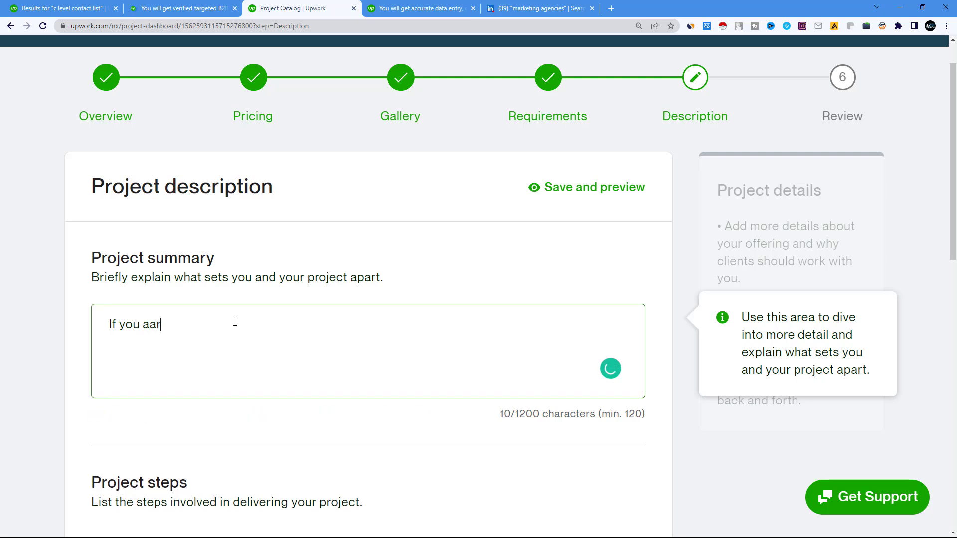
pyautogui.press('BackSpace')
pyautogui.press('BackSpace')
pyautogui.write('re a')
pyautogui.write('email market')
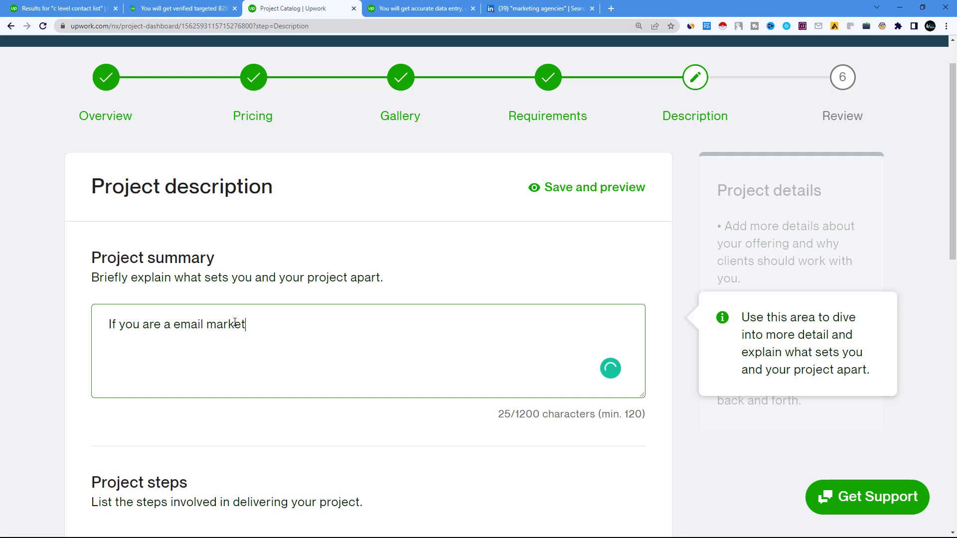
pyautogui.write('ing agency a')
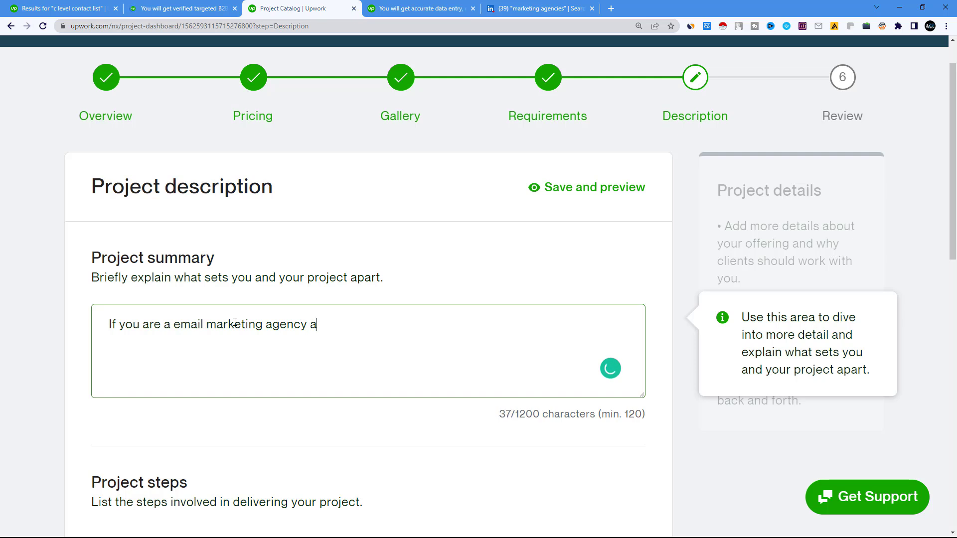
pyautogui.write('nd looking for someone')
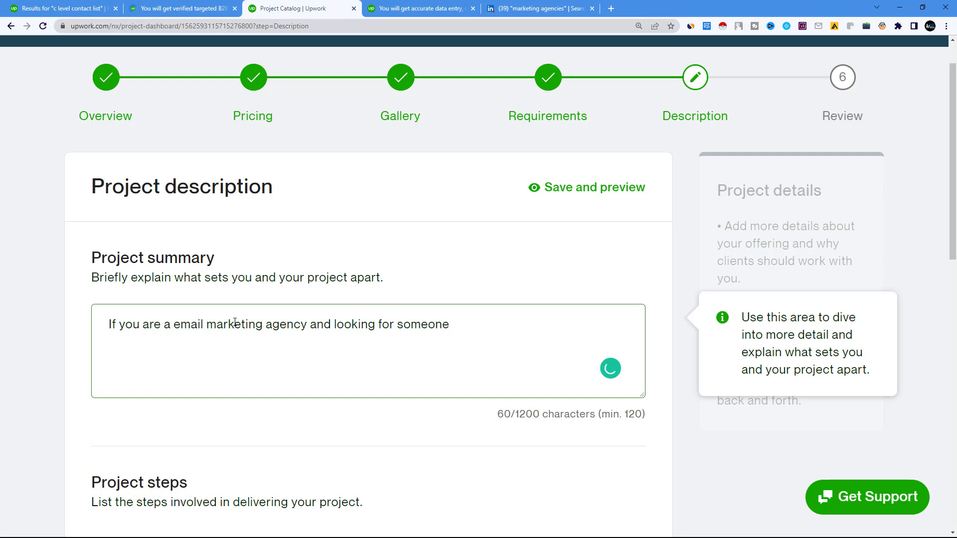
# Continue the project summary with "who can make a list of bounce free email for"
pyautogui.write(' who can make a ')
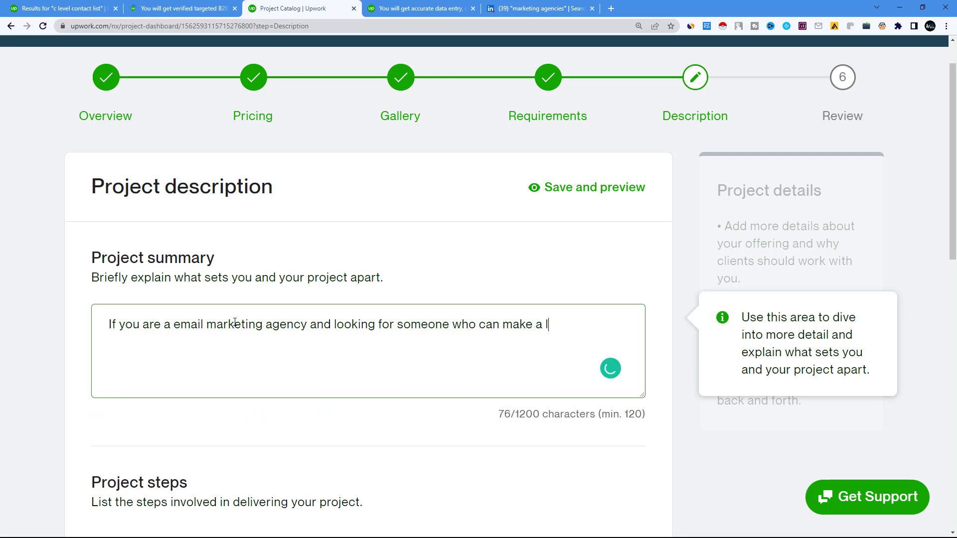
pyautogui.write('list o')
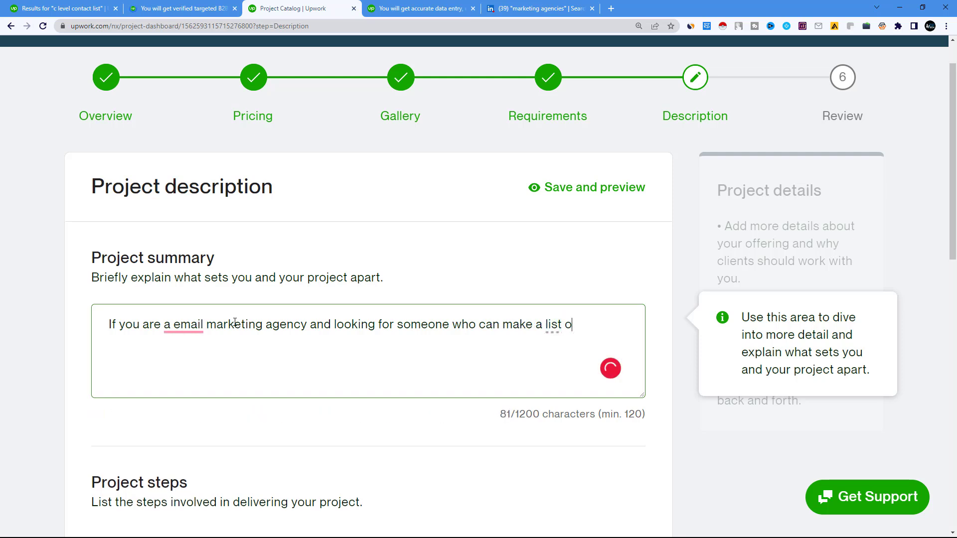
pyautogui.write('f email')
pyautogui.press('BackSpace')
pyautogui.press('BackSpace')
pyautogui.press('BackSpace')
pyautogui.press('BackSpace')
pyautogui.press('BackSpace')
pyautogui.write('perfec')
pyautogui.press('BackSpace')
pyautogui.press('BackSpace')
pyautogui.press('BackSpace')
pyautogui.press('BackSpace')
pyautogui.press('BackSpace')
pyautogui.press('BackSpace')
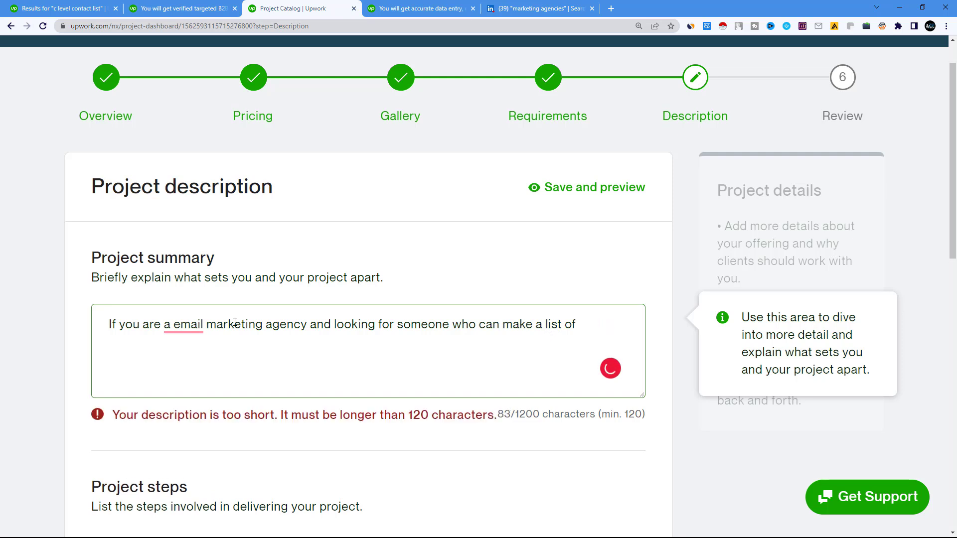
pyautogui.write('bounce f')
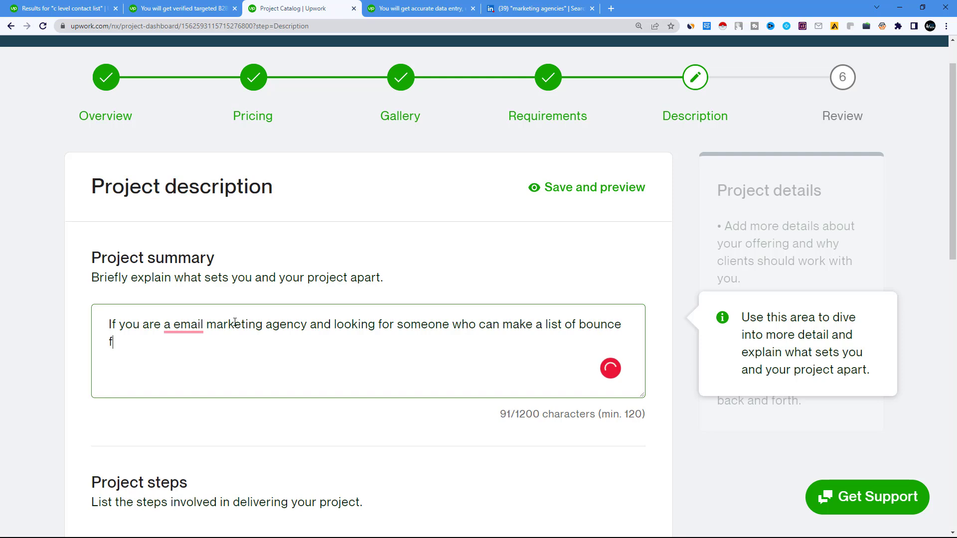
pyautogui.write('ree email for')
# Apply Grammarly's corrections in the summary, changing "a email" to "an email" and "email for" to "emails for"
pyautogui.click(71, 242)
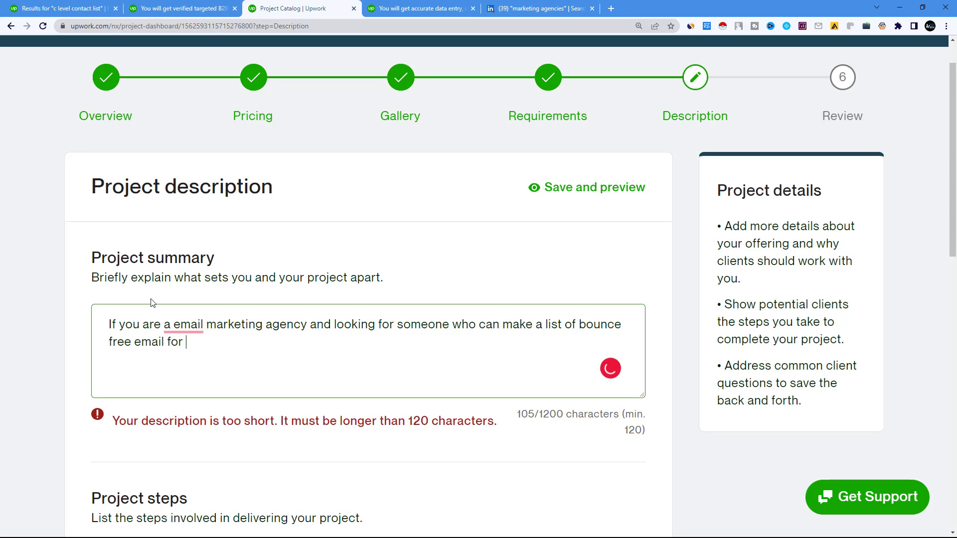
pyautogui.click(184, 324)
pyautogui.click(190, 371)
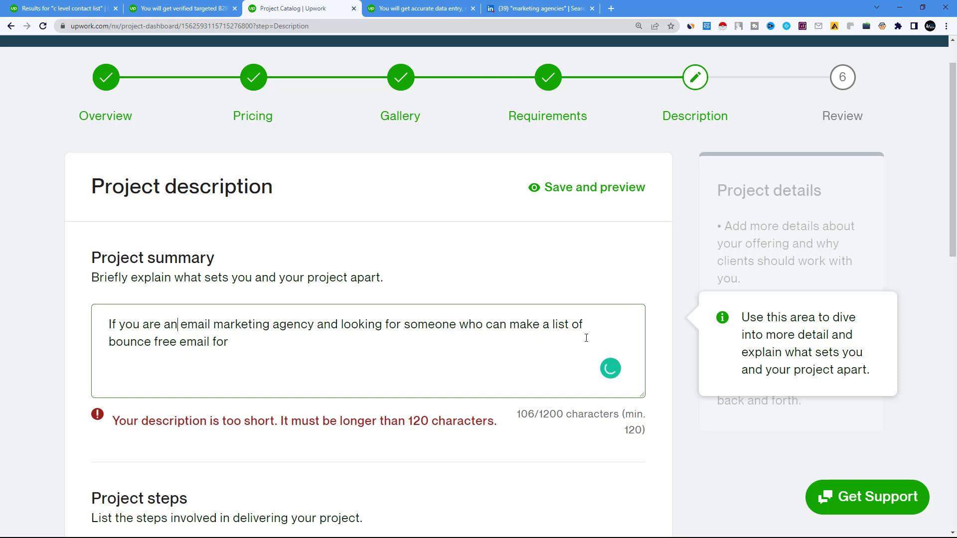
pyautogui.click(231, 343)
pyautogui.moveTo(205, 344)
pyautogui.click(202, 379)
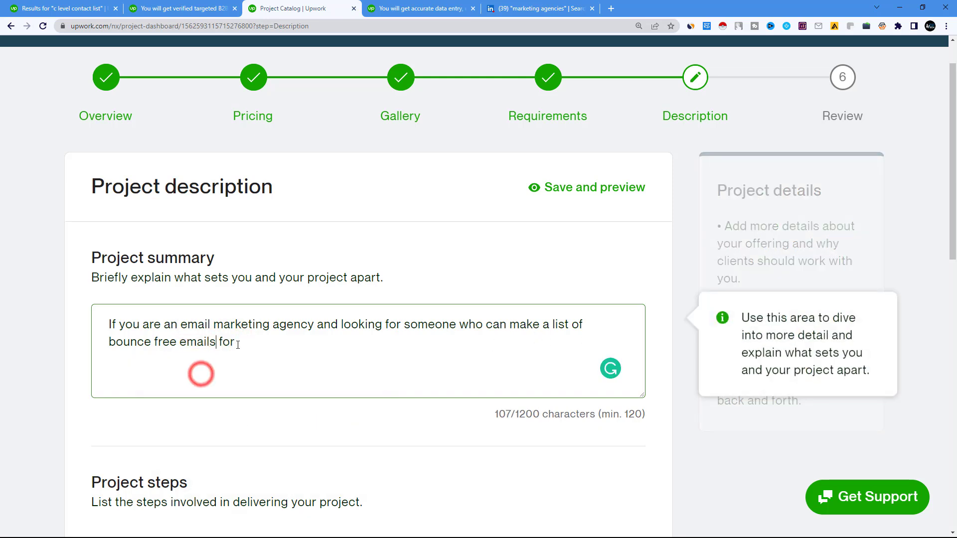
# Complete the summary's opening sentence with "your next camping I am here to assist you."
pyautogui.click(237, 344)
pyautogui.write('yo')
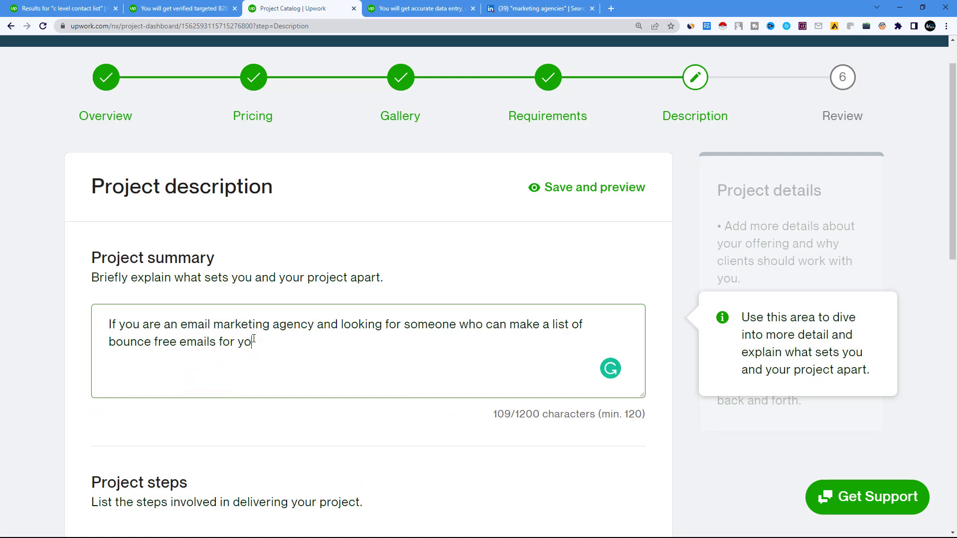
pyautogui.write('ur next campign')
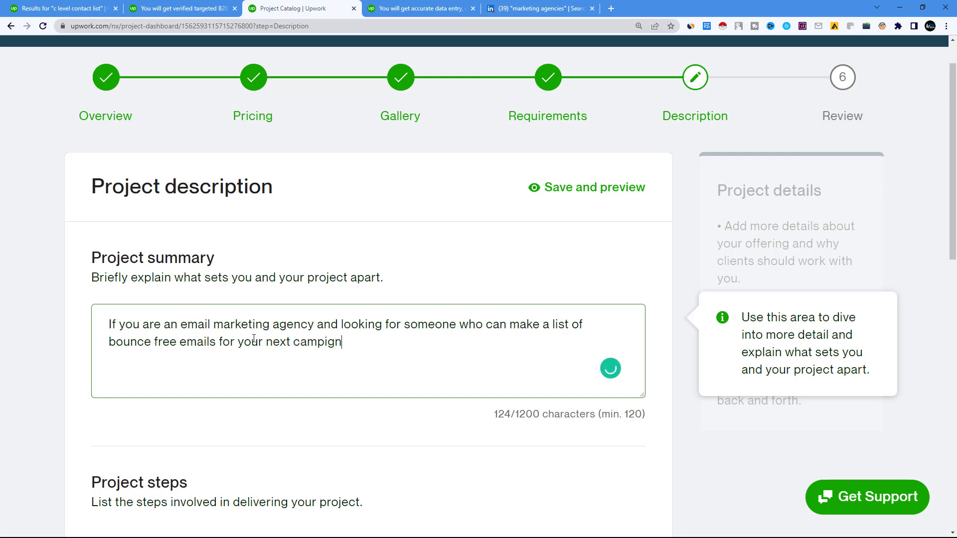
pyautogui.write(' I am h')
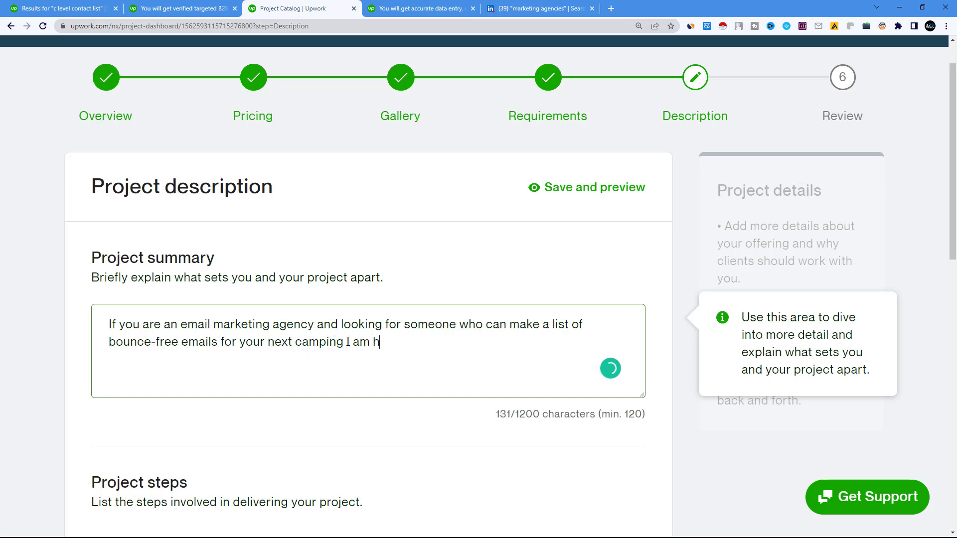
pyautogui.write('ere to assist ')
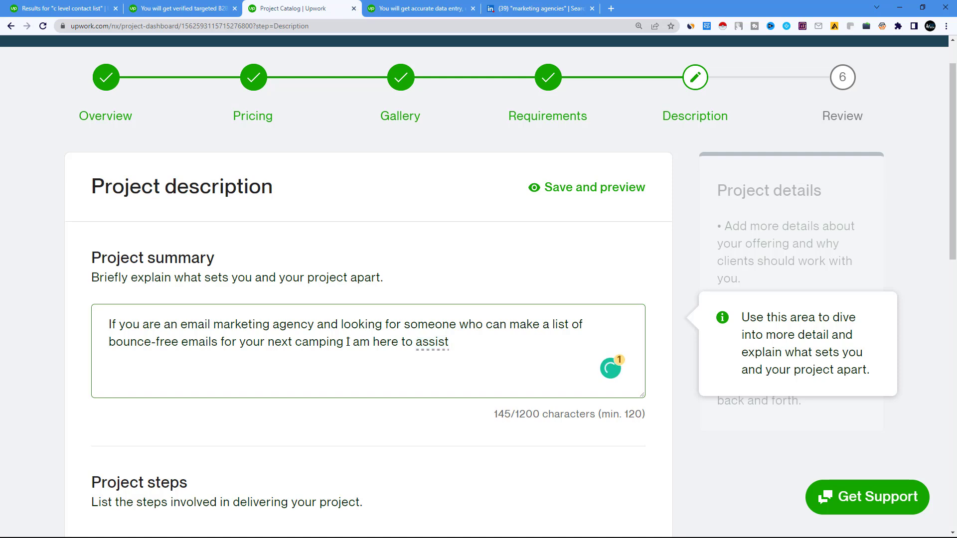
pyautogui.write('you ')
pyautogui.write('c')
pyautogui.press('BackSpace')
pyautogui.press('BackSpace')
pyautogui.press('BackSpace')
pyautogui.write('u.')
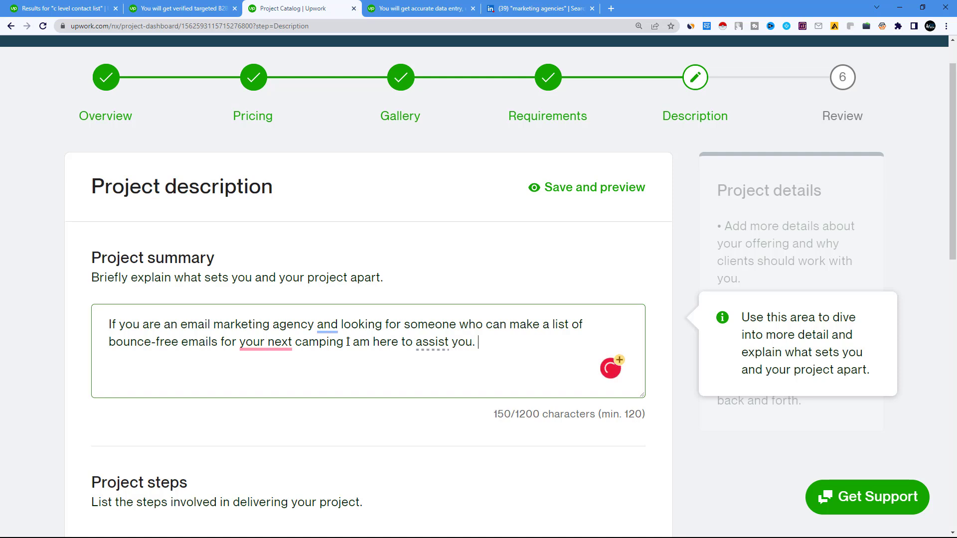
# Accept Grammarly's suggestions to replace "your" with "the" and remove "and" before "looking", and reread the sentence
pyautogui.moveTo(266, 343)
pyautogui.click(267, 388)
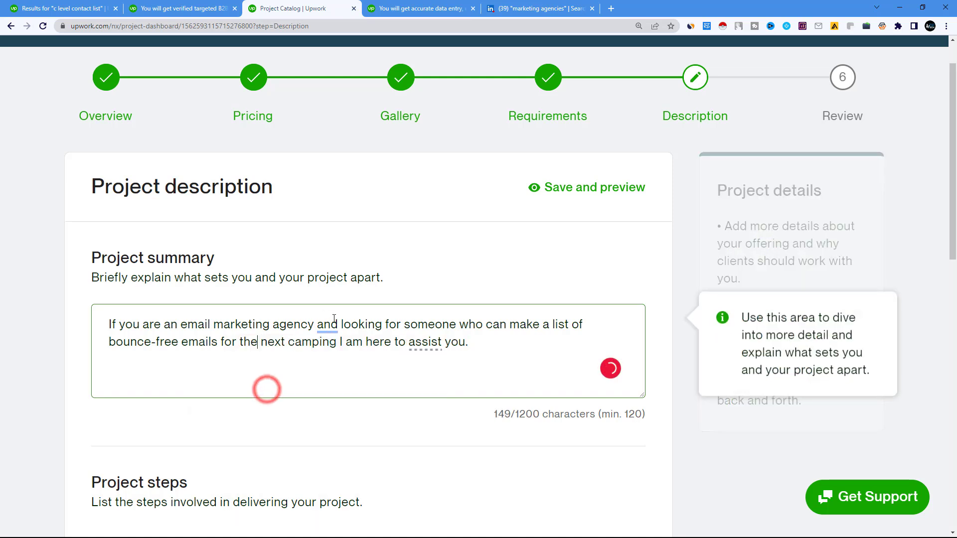
pyautogui.moveTo(327, 325)
pyautogui.click(328, 362)
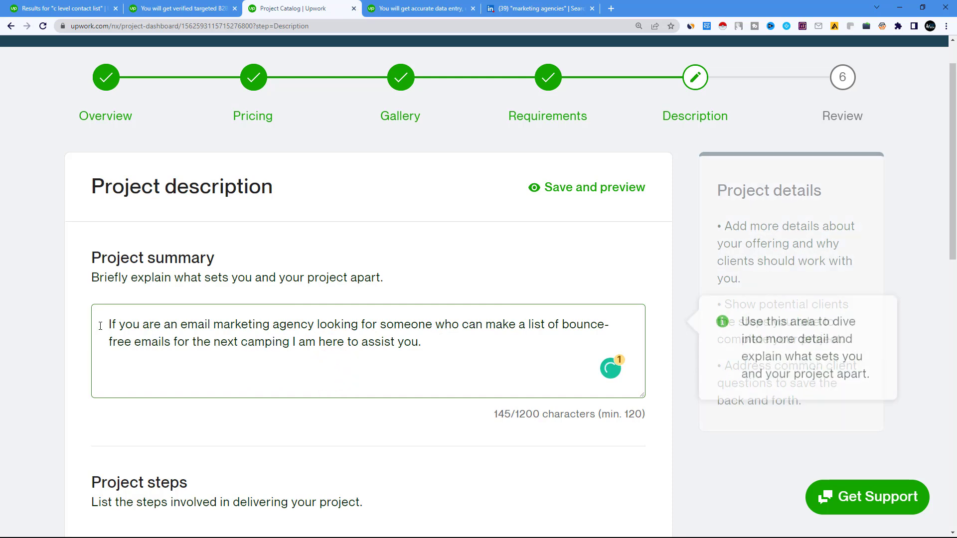
pyautogui.moveTo(105, 326); pyautogui.dragTo(173, 325)
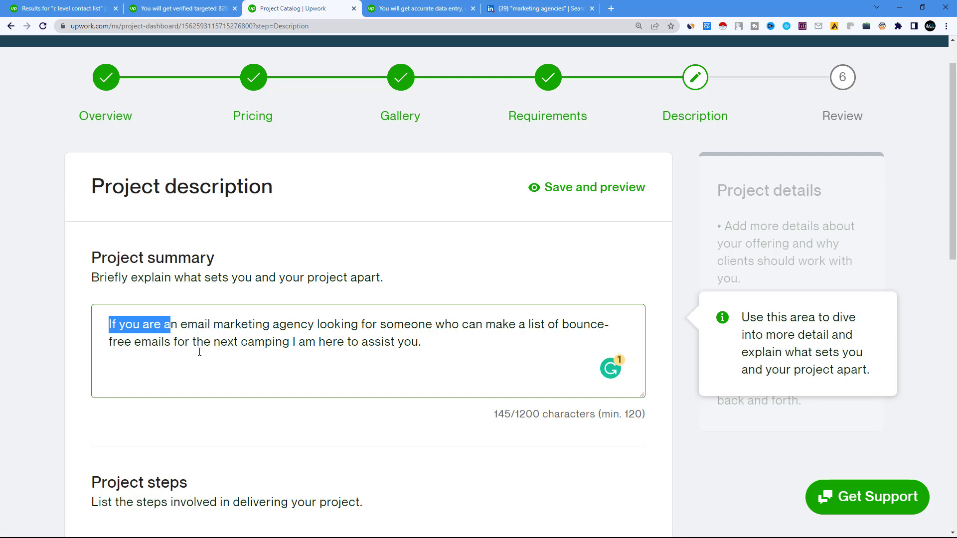
pyautogui.moveTo(377, 344)
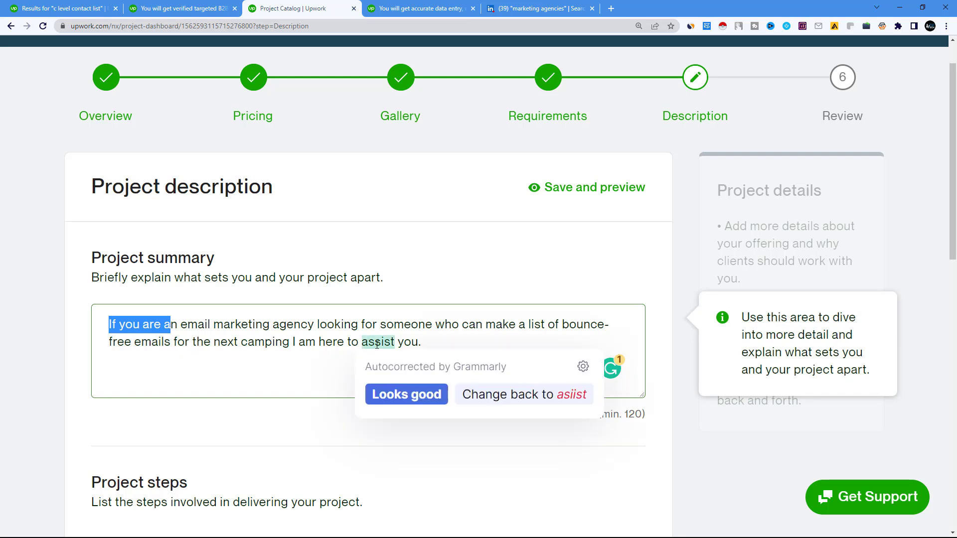
# Add the line "I will provide:" below the summary's opening sentence, followed by separate lines "First name" and "Last Name"
pyautogui.click(421, 343)
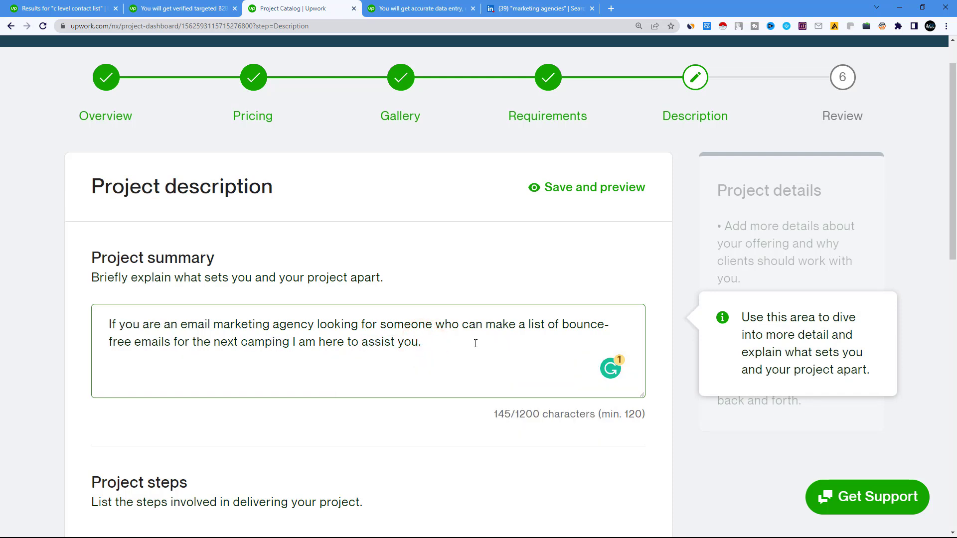
pyautogui.press('Return')
pyautogui.write('I will provide')
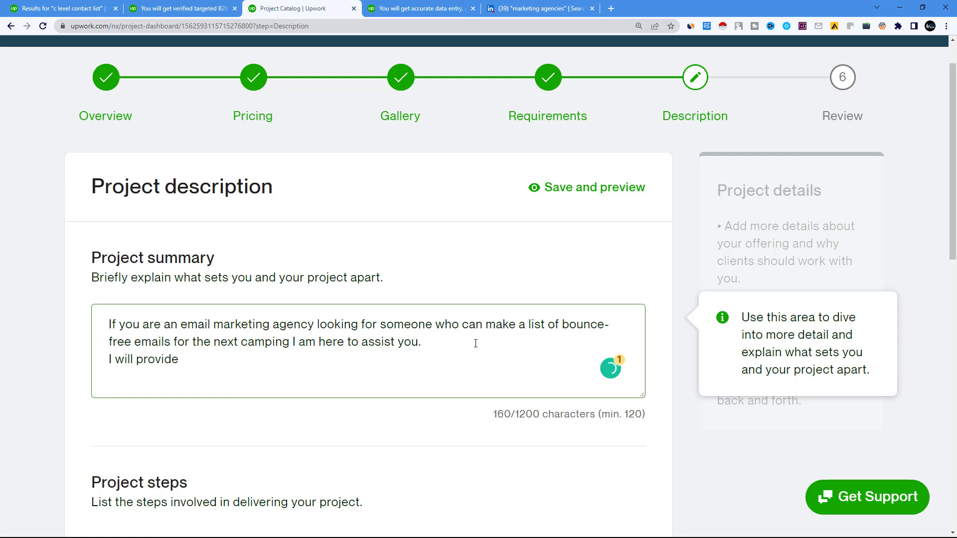
pyautogui.write(':')
pyautogui.press('Return')
pyautogui.write('First name')
pyautogui.press('Return')
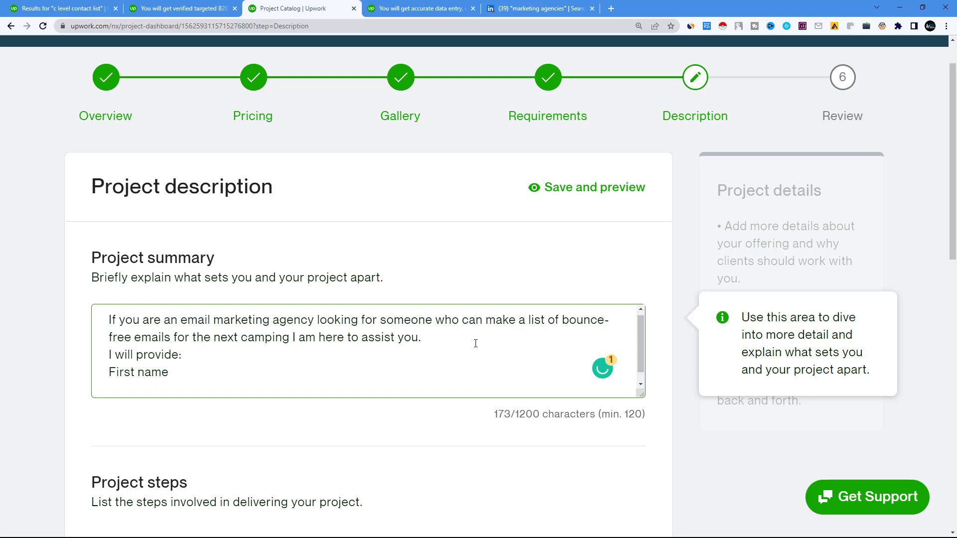
pyautogui.write('Last Name')
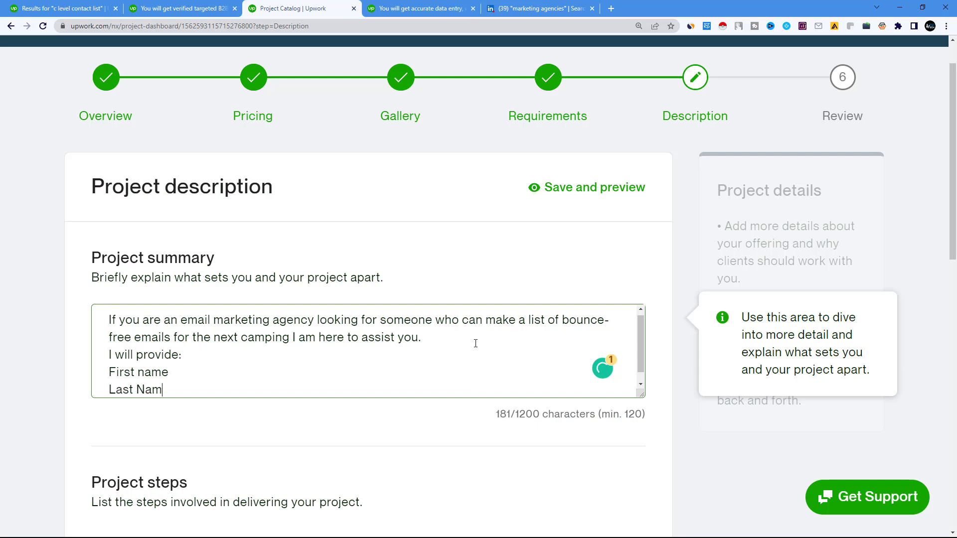
pyautogui.press('Return')
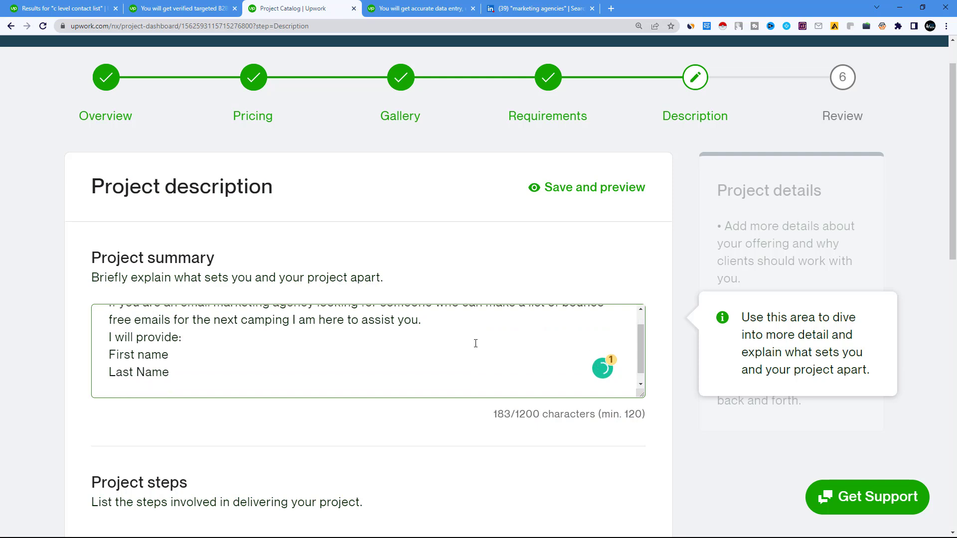
# Continue the summary's deliverables list with separate lines "Valid Email", "Phone Number" and "Company Name"
pyautogui.write('Valid Email')
pyautogui.press('Return')
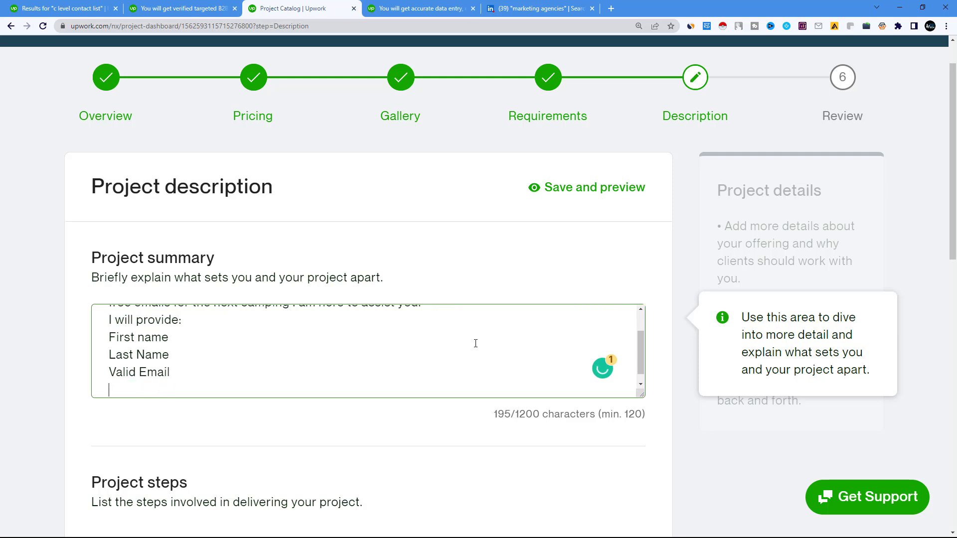
pyautogui.write('Phone Number')
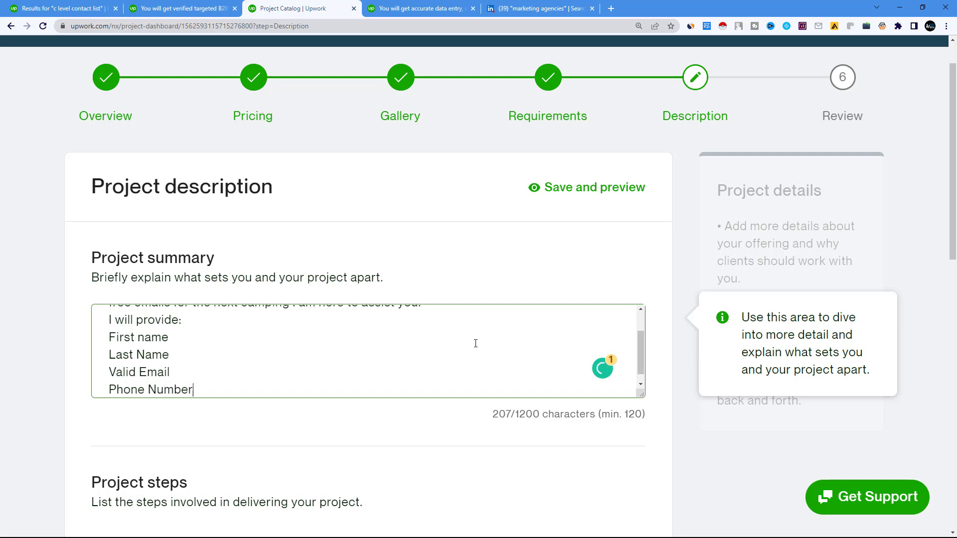
pyautogui.press('Return')
pyautogui.write('C')
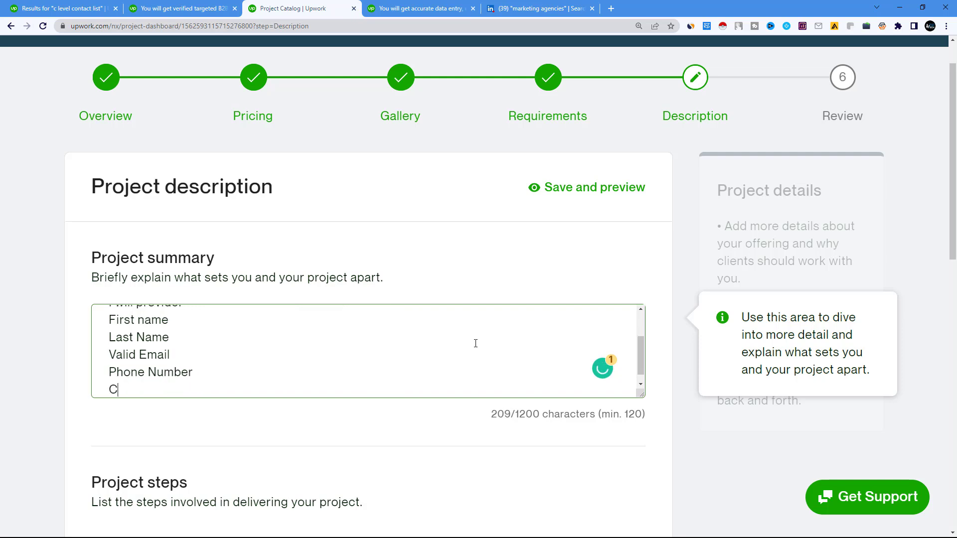
pyautogui.write('ompany Name')
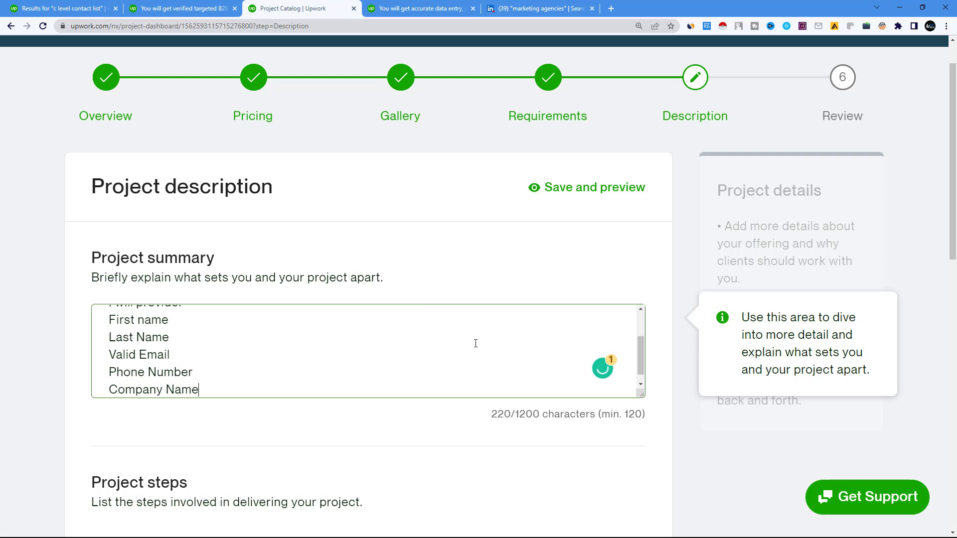
pyautogui.press('Return')
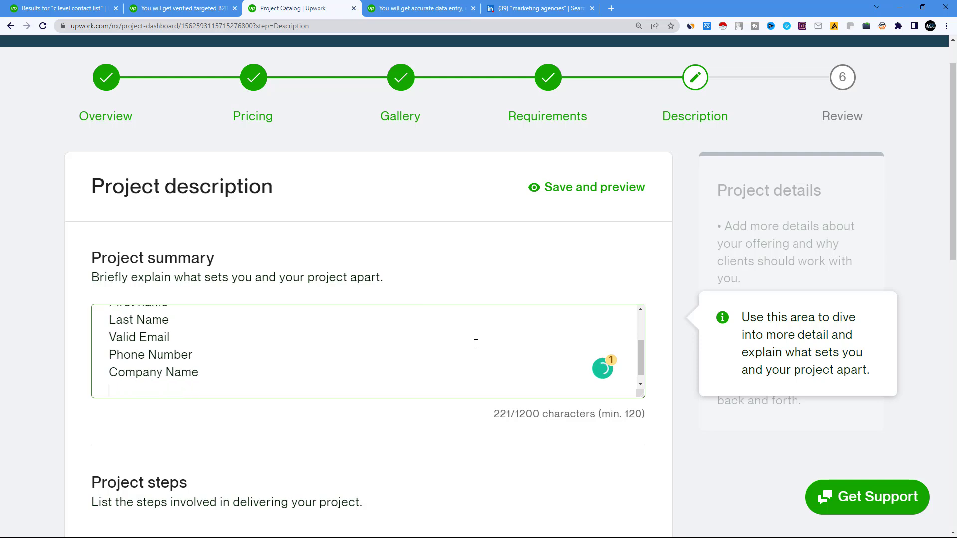
# Add "Location" and "Website Address" as separate lines in the summary's deliverables list
pyautogui.write('Locatio')
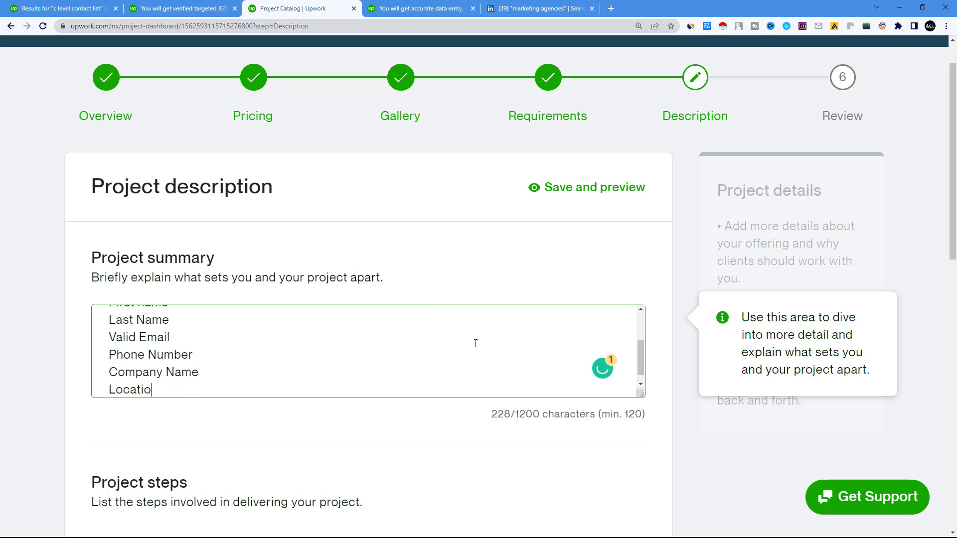
pyautogui.write('n')
pyautogui.press('Return')
pyautogui.write('We')
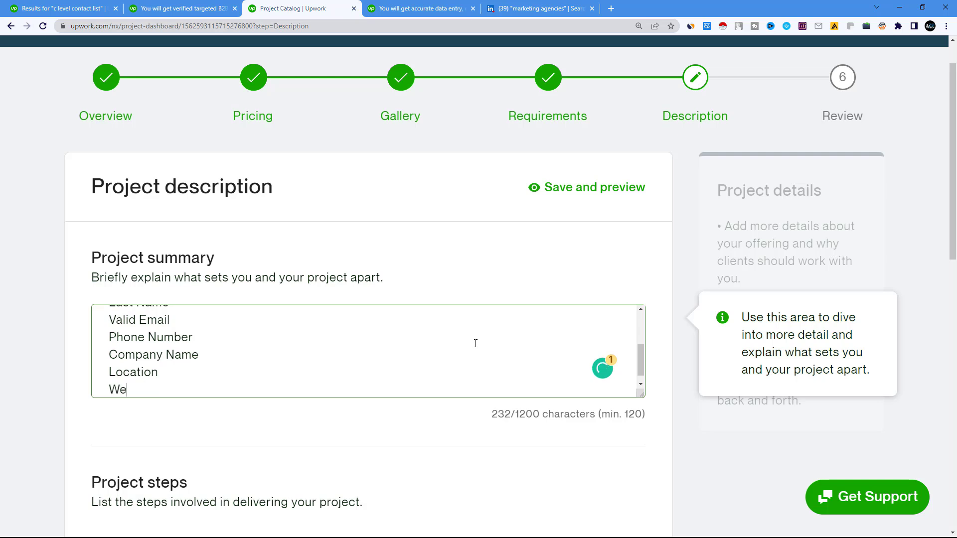
pyautogui.write('bsite Address')
pyautogui.press('Return')
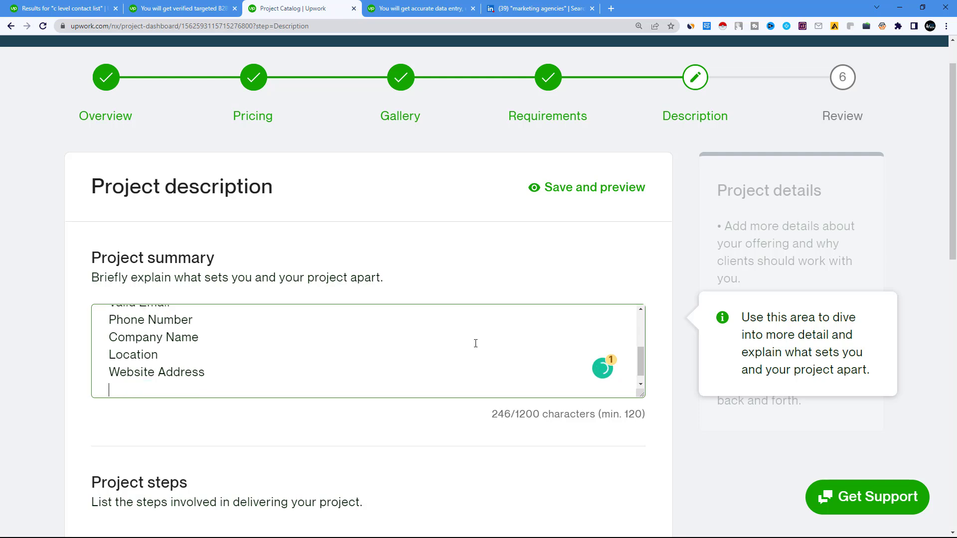
# Add a "LinkedIn URL" line to the deliverables list, accepting Grammarly's spelling corrections for both words
pyautogui.write('LKinkedIn URL')
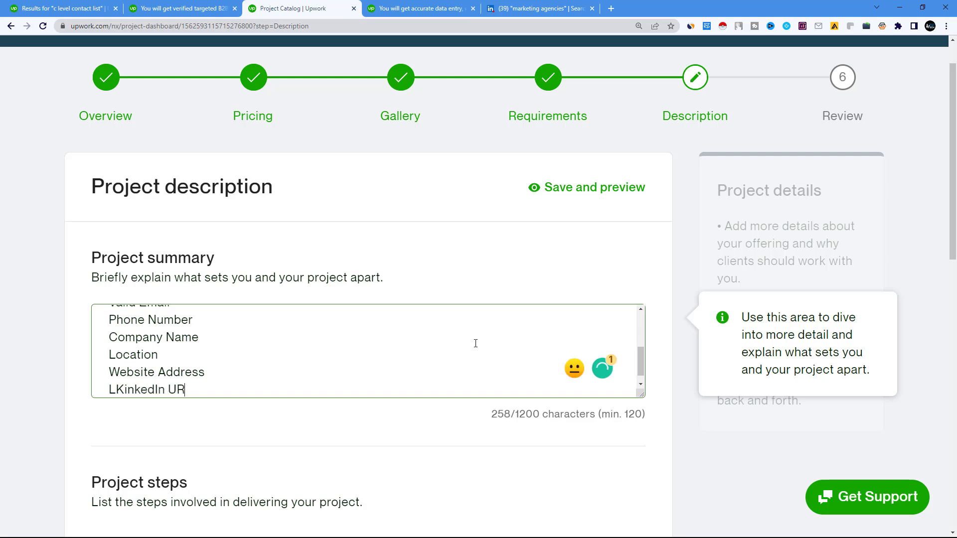
pyautogui.press('Return')
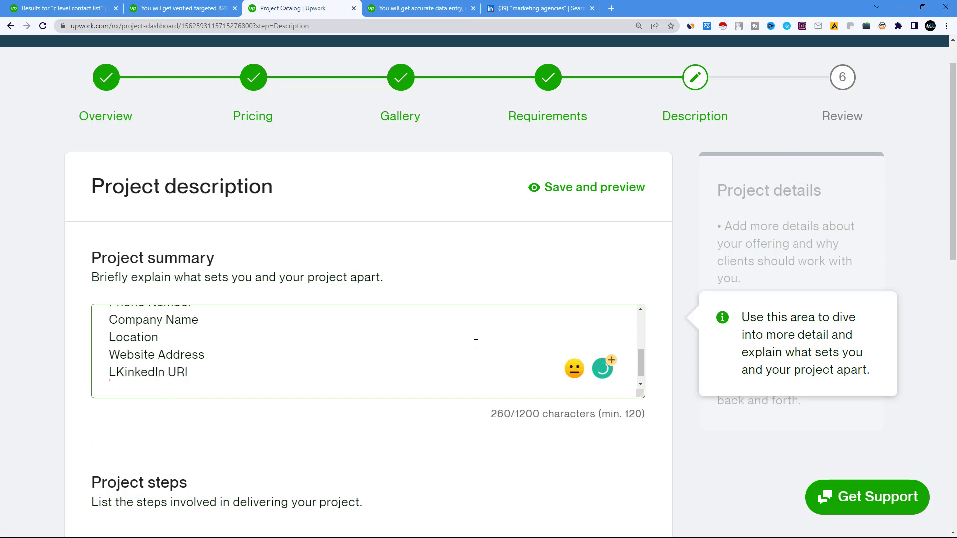
pyautogui.click(132, 372)
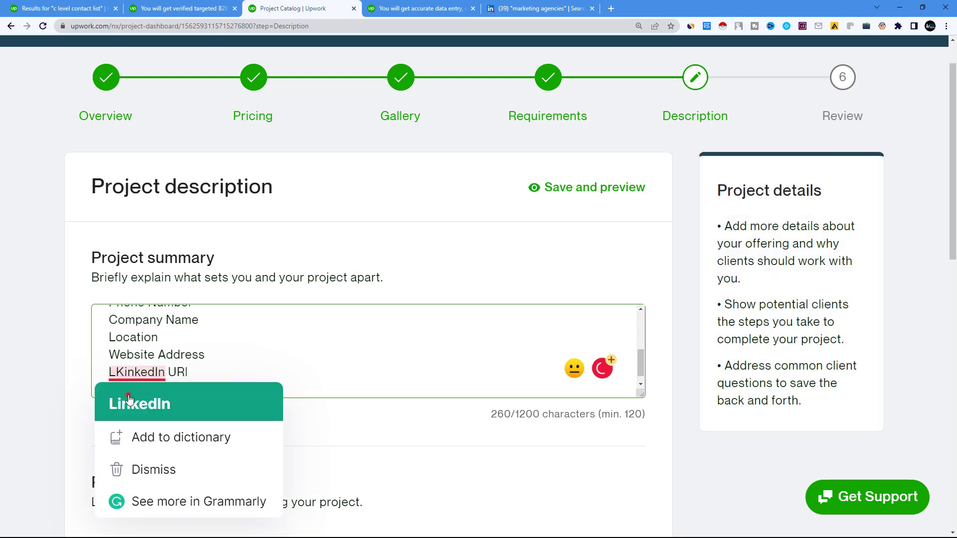
pyautogui.click(128, 393)
pyautogui.click(193, 372)
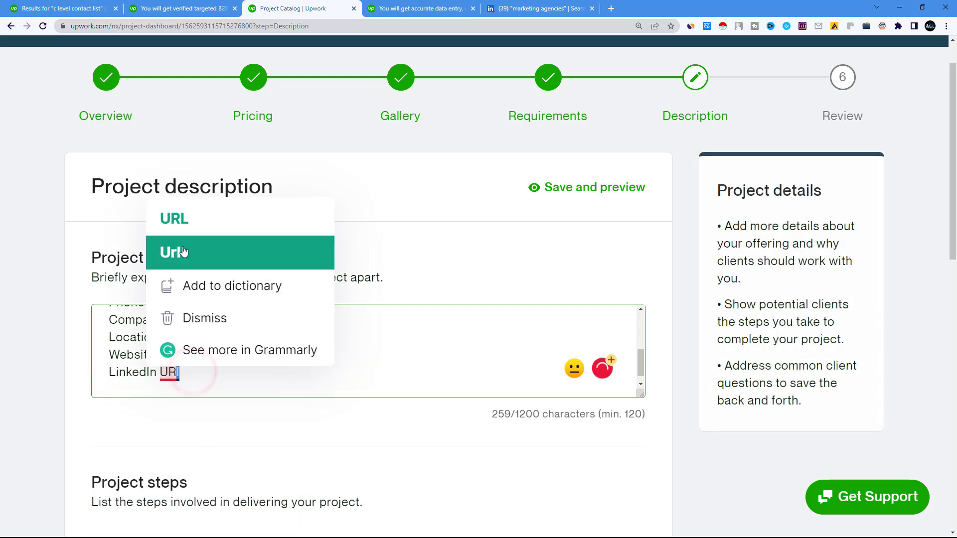
pyautogui.click(183, 223)
pyautogui.press('Return')
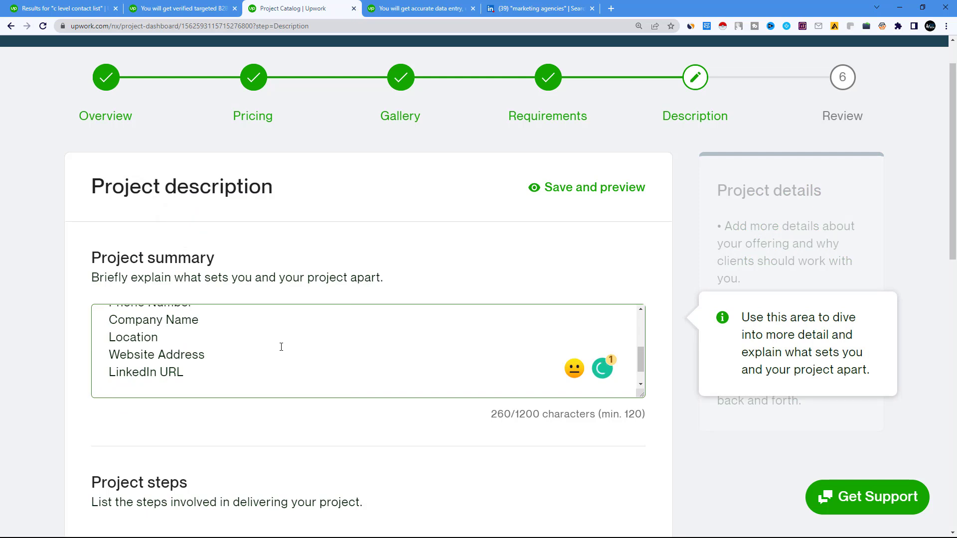
# Finish the deliverables list with "Industry" and "Revenue" lines plus a blank line, and reread the whole summary
pyautogui.scroll(-1, 281, 347)
pyautogui.write('Ind')
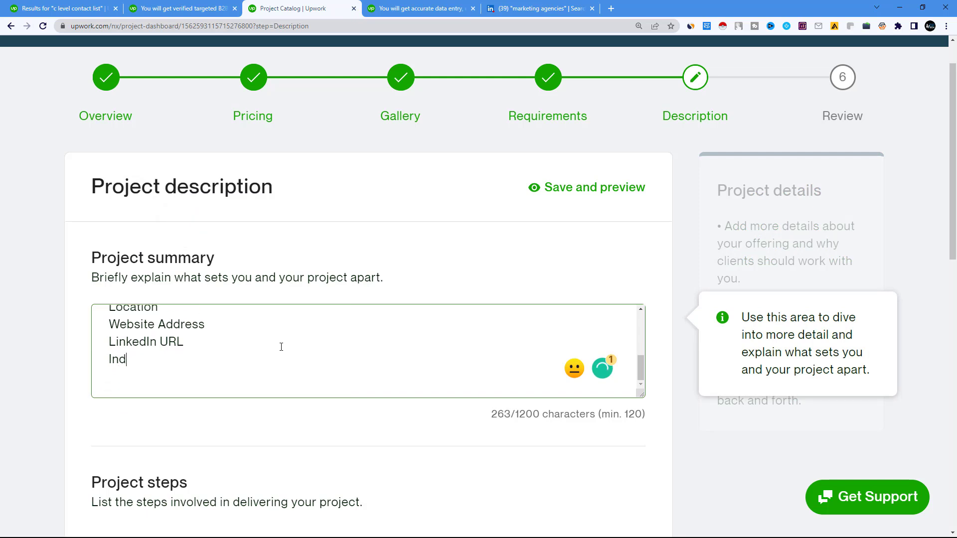
pyautogui.write('ustry')
pyautogui.press('Return')
pyautogui.write('Reve')
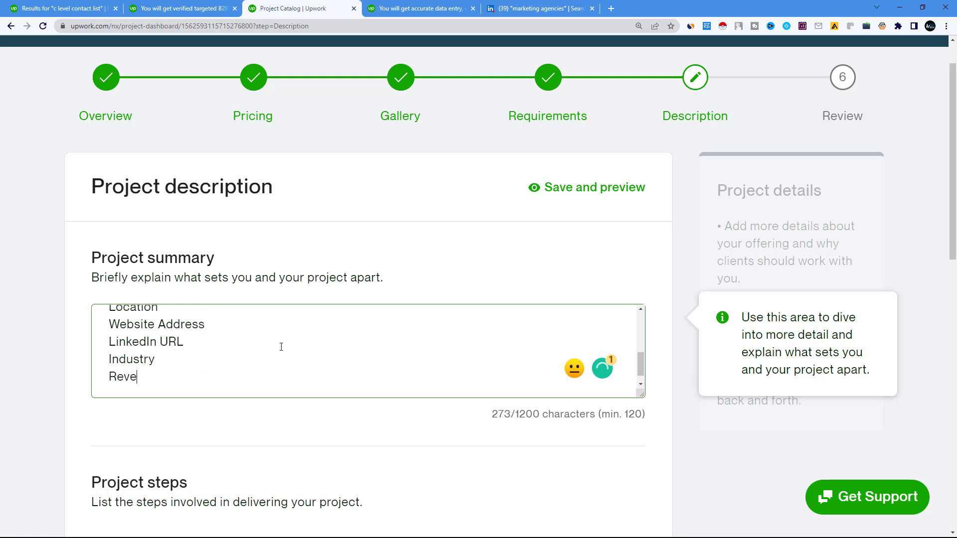
pyautogui.write('nue')
pyautogui.press('Return')
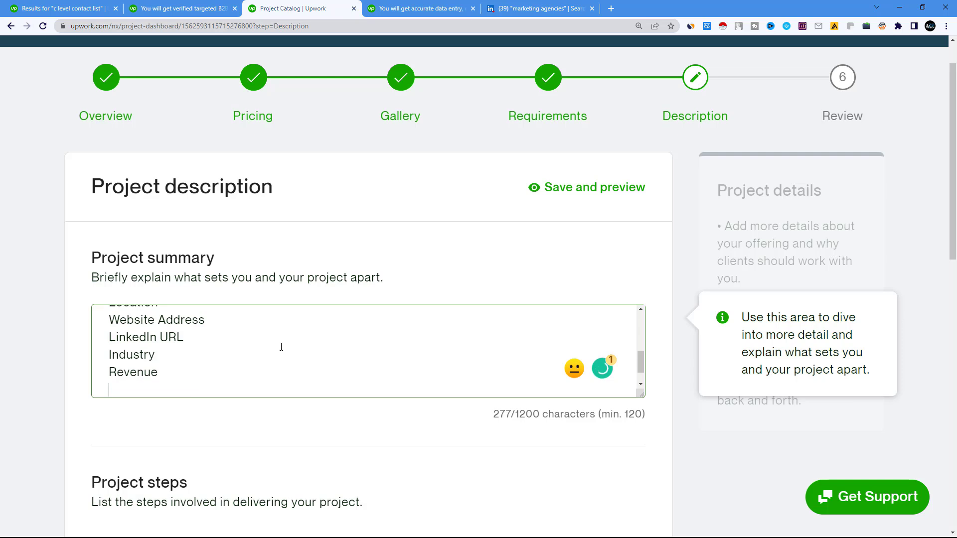
pyautogui.scroll(5, 187, 367)
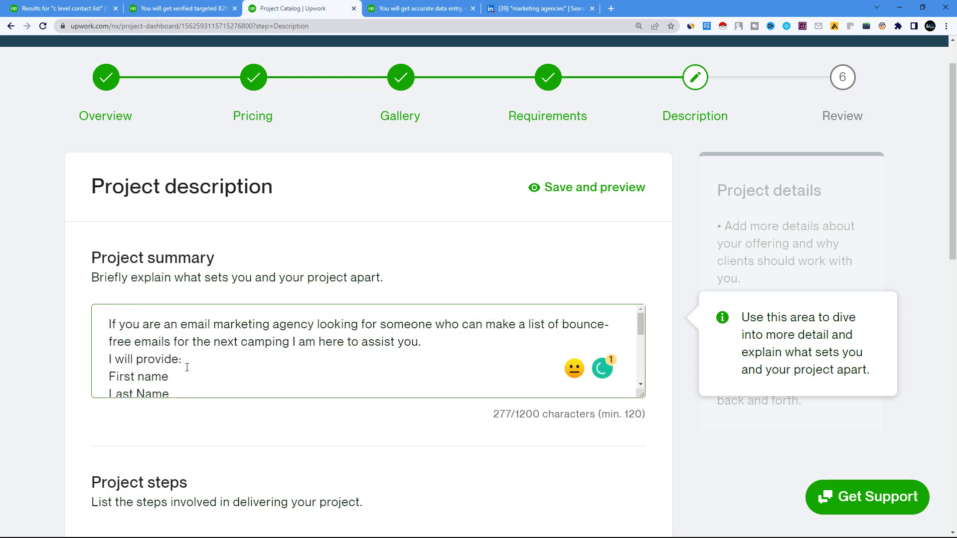
pyautogui.scroll(-5, 187, 367)
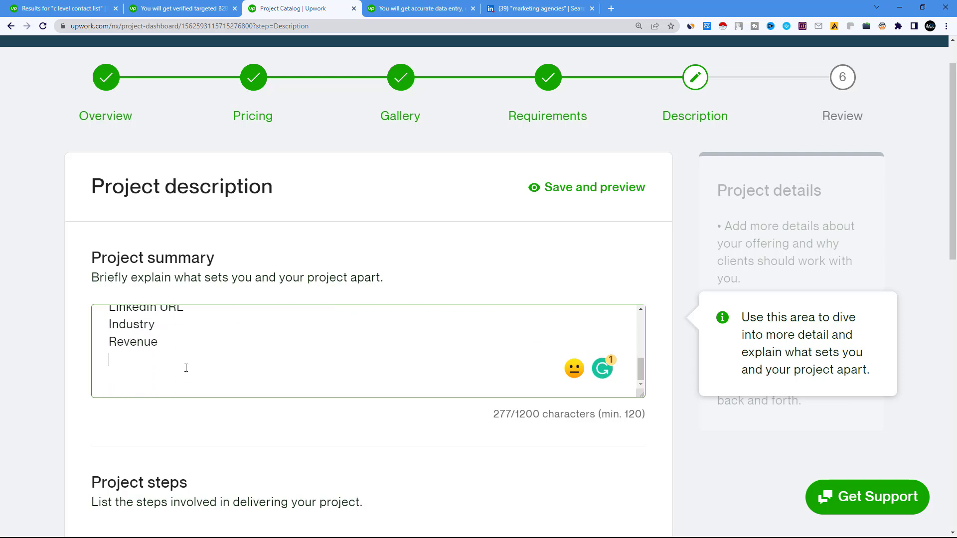
pyautogui.press('Return')
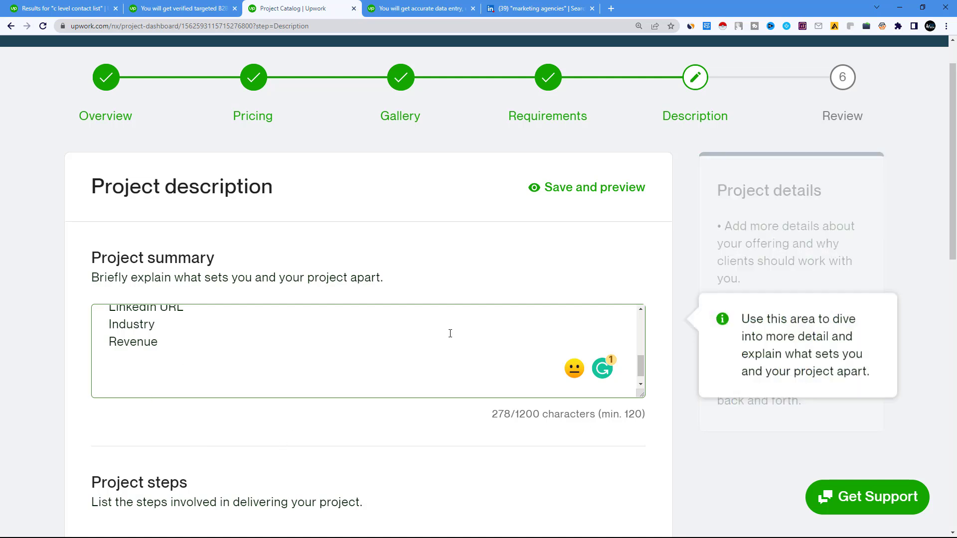
pyautogui.scroll(3, 319, 376)
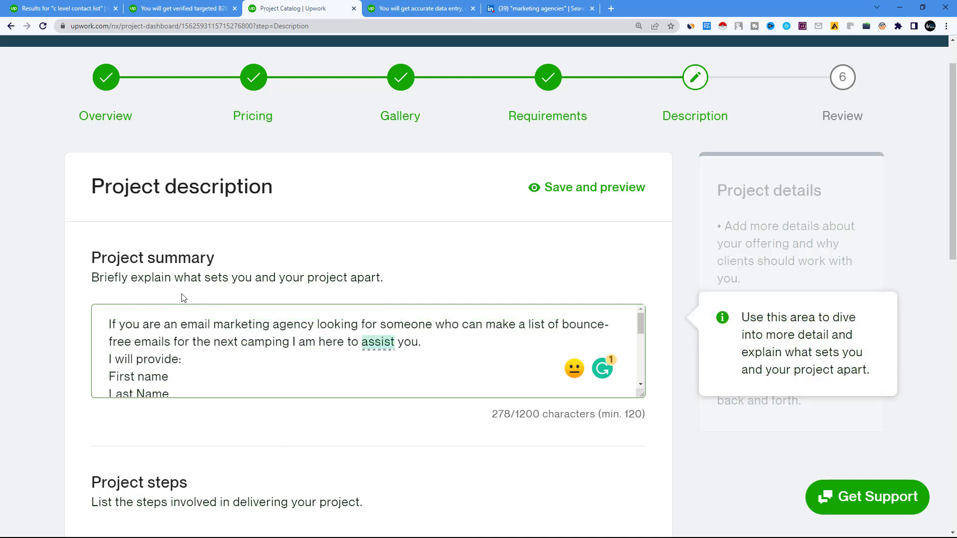
pyautogui.scroll(-3, 228, 355)
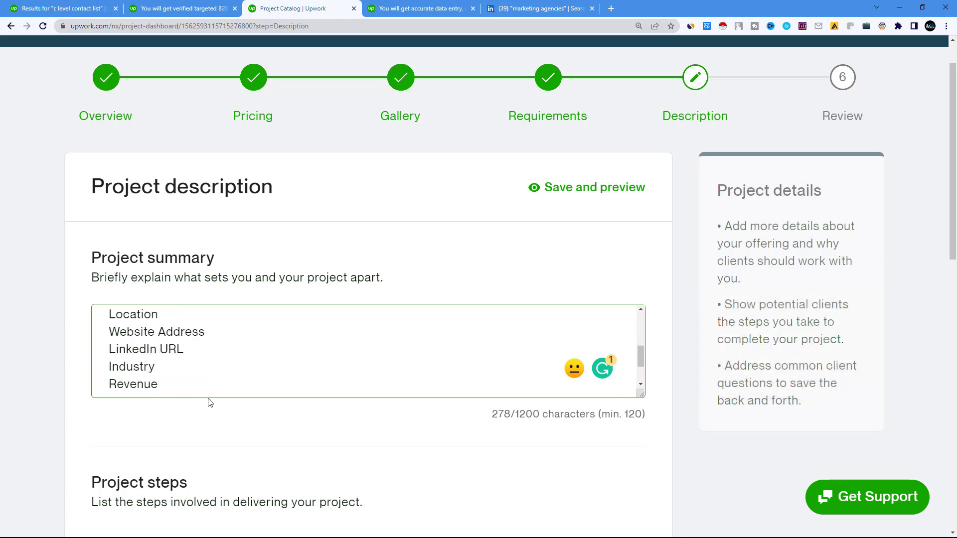
# Examine the Project steps section, reading how the client's purchase, the freelancer's own steps and the final approval are laid out
pyautogui.scroll(-3, 208, 401)
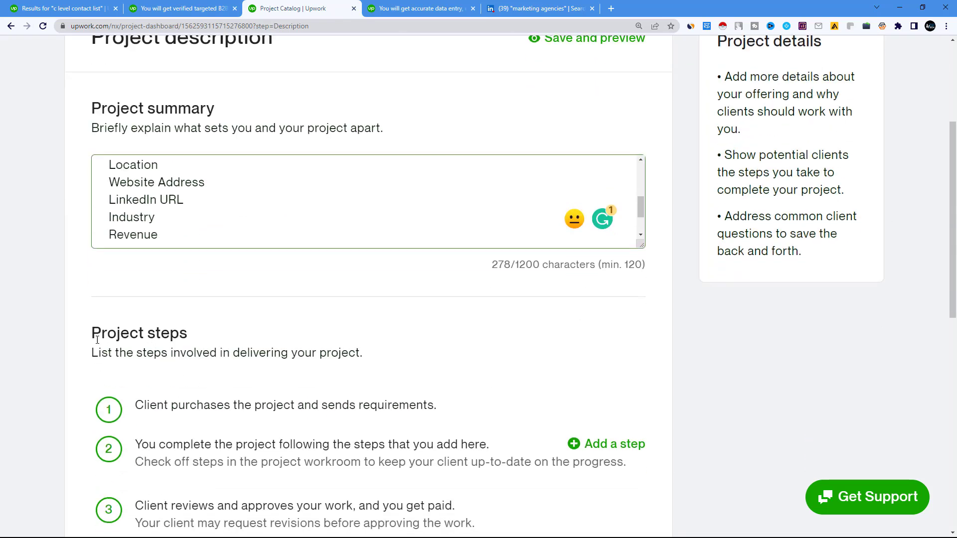
pyautogui.moveTo(170, 339); pyautogui.dragTo(94, 338)
pyautogui.scroll(-3, 149, 339)
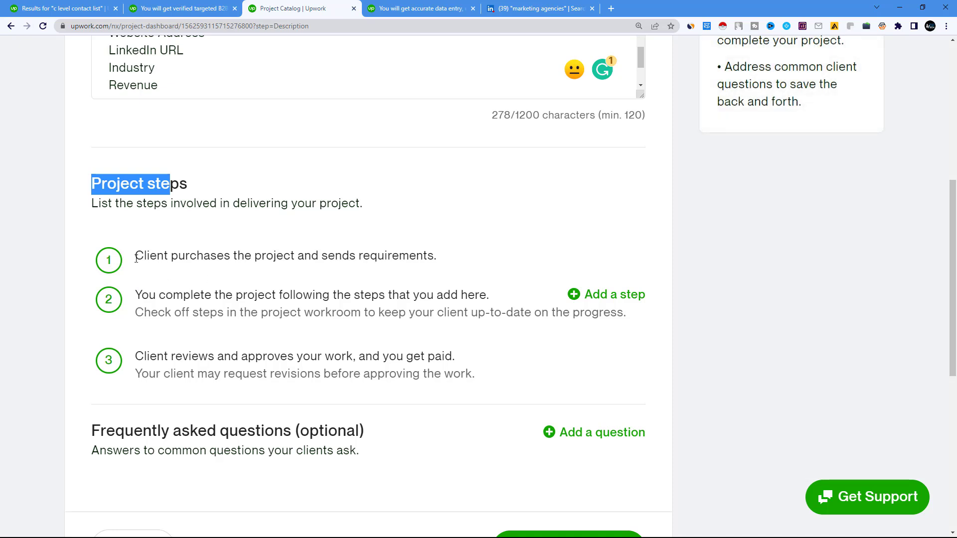
pyautogui.moveTo(135, 258); pyautogui.dragTo(293, 258)
pyautogui.moveTo(313, 257); pyautogui.dragTo(439, 255)
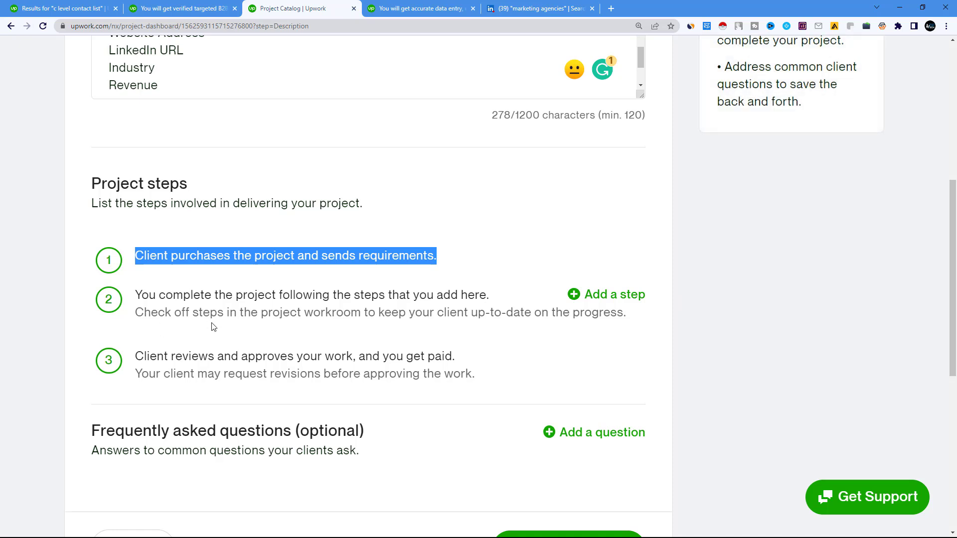
pyautogui.moveTo(321, 318)
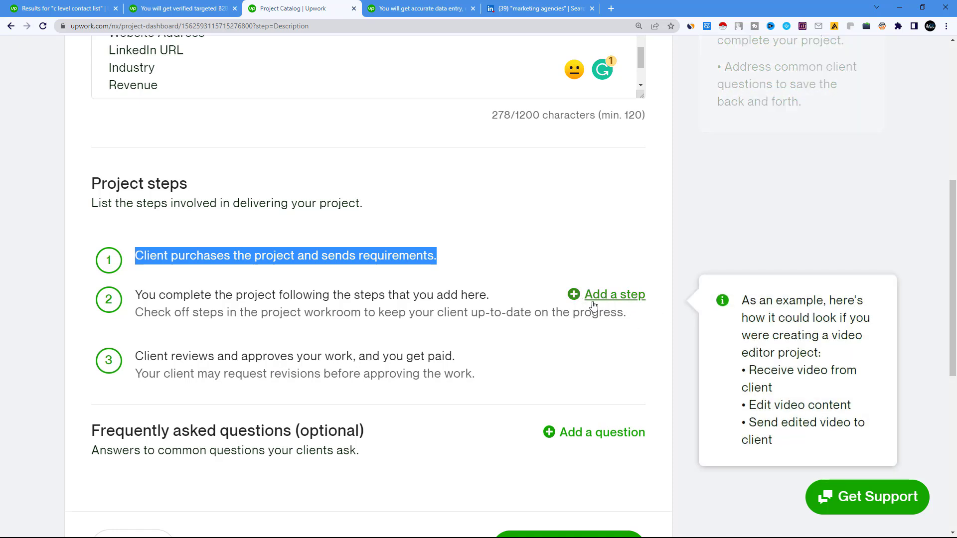
pyautogui.scroll(-3, 592, 336)
pyautogui.scroll(2, 581, 338)
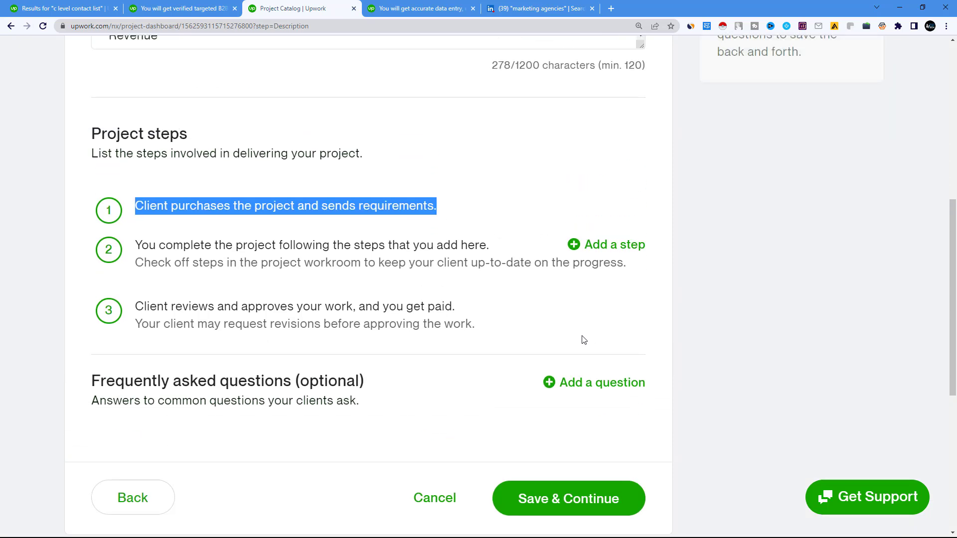
# Add a project step named "Receive Instruction", correcting the spelling of its first word and leaving the description empty
pyautogui.click(632, 249)
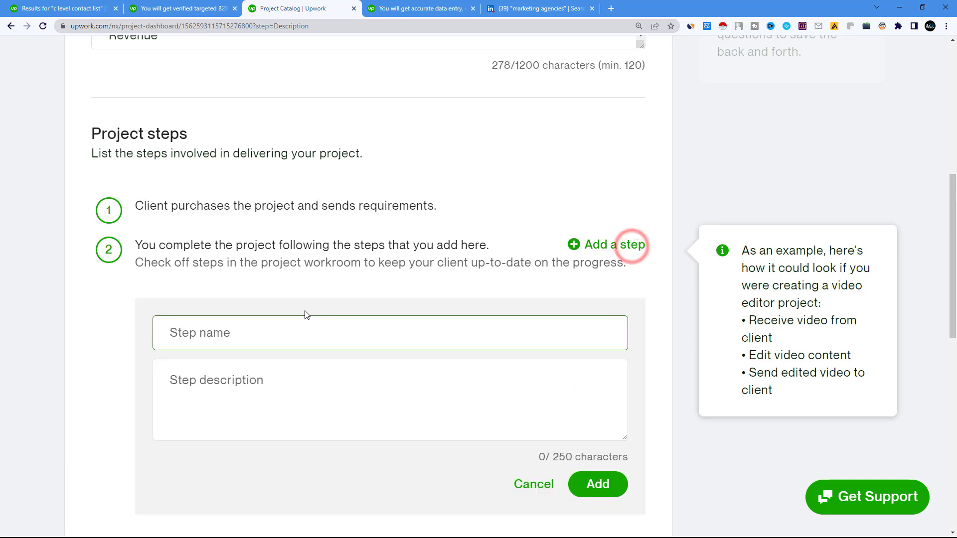
pyautogui.write('Revi')
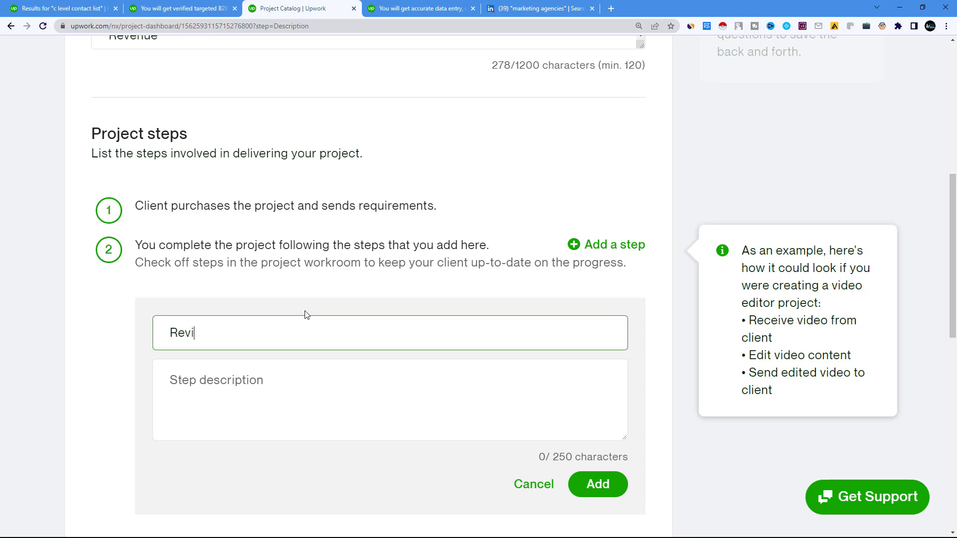
pyautogui.write('eve')
pyautogui.rightClick(201, 341)
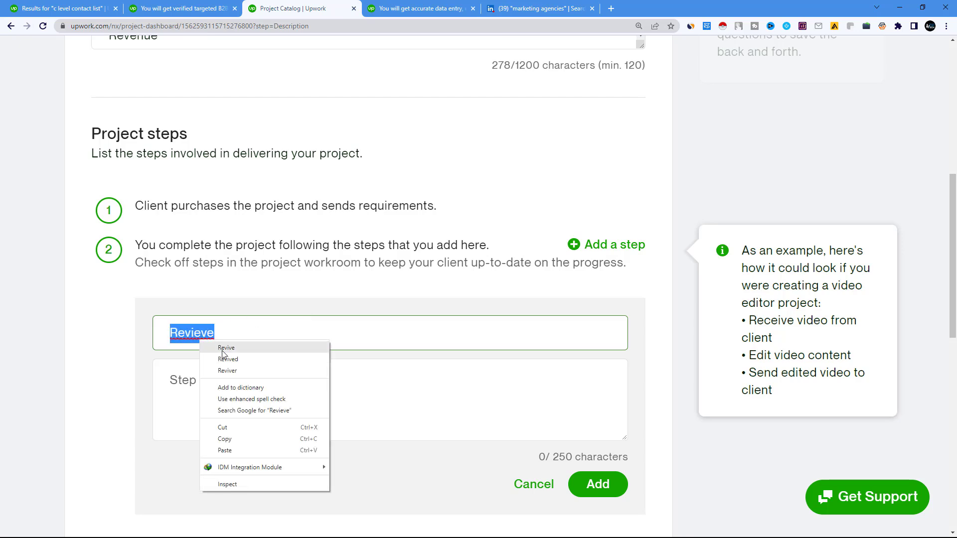
pyautogui.click(223, 333)
pyautogui.moveTo(224, 333); pyautogui.dragTo(181, 333)
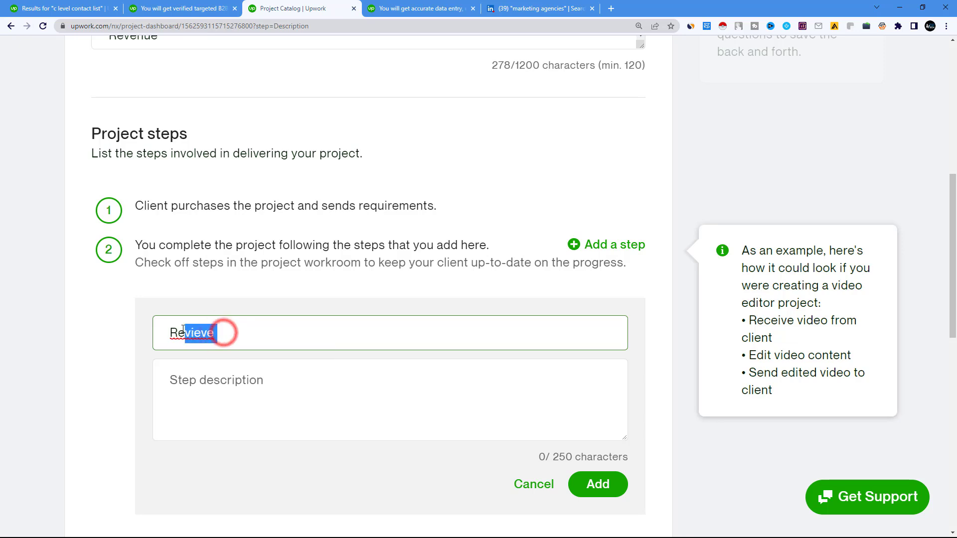
pyautogui.write('cieve')
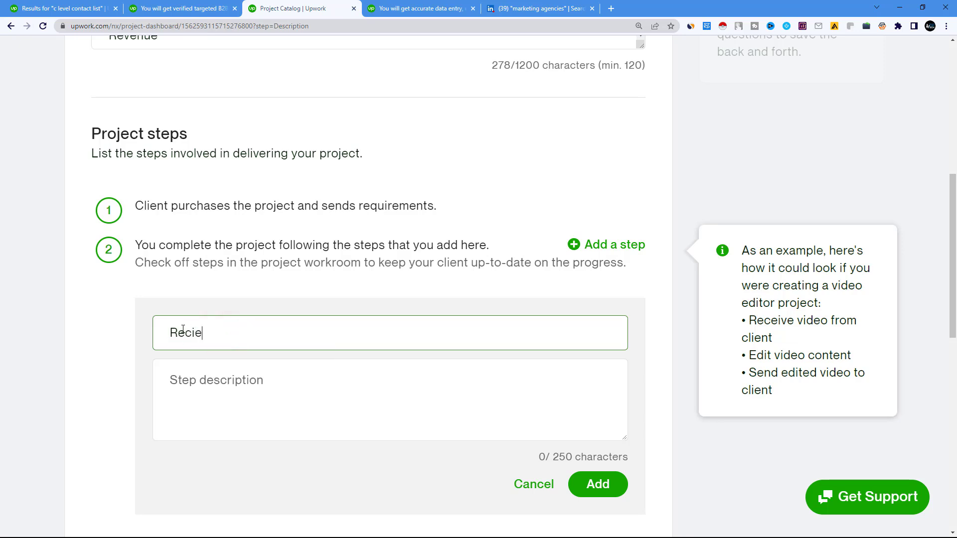
pyautogui.rightClick(193, 329)
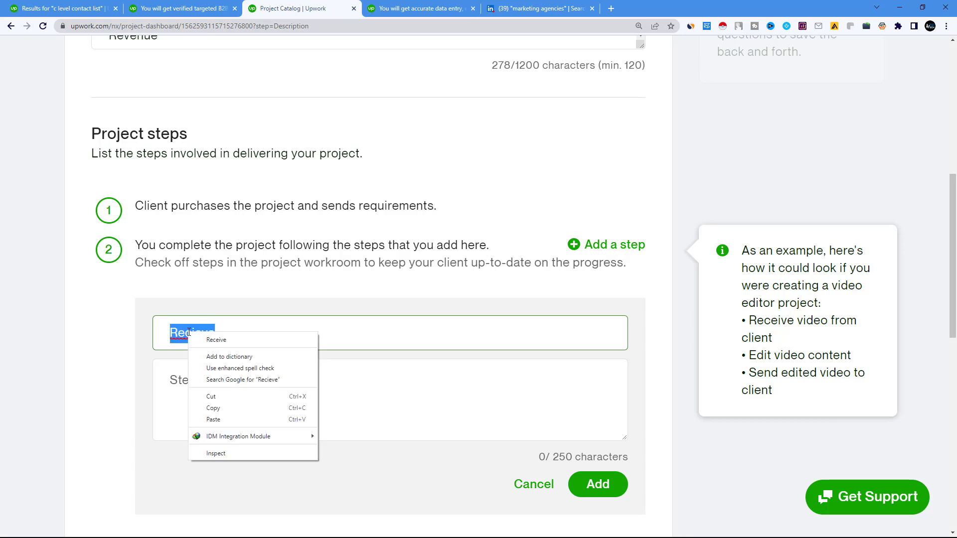
pyautogui.click(209, 337)
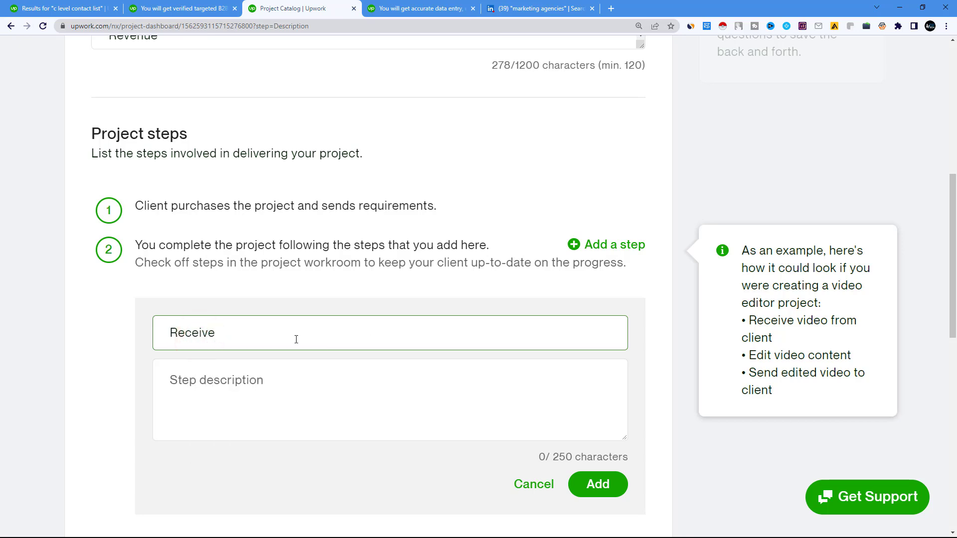
pyautogui.write('Ind')
pyautogui.write('truction')
pyautogui.click(598, 486)
# Add a second freelancer step named "Done it on time" to the project steps, without a description
pyautogui.click(618, 244)
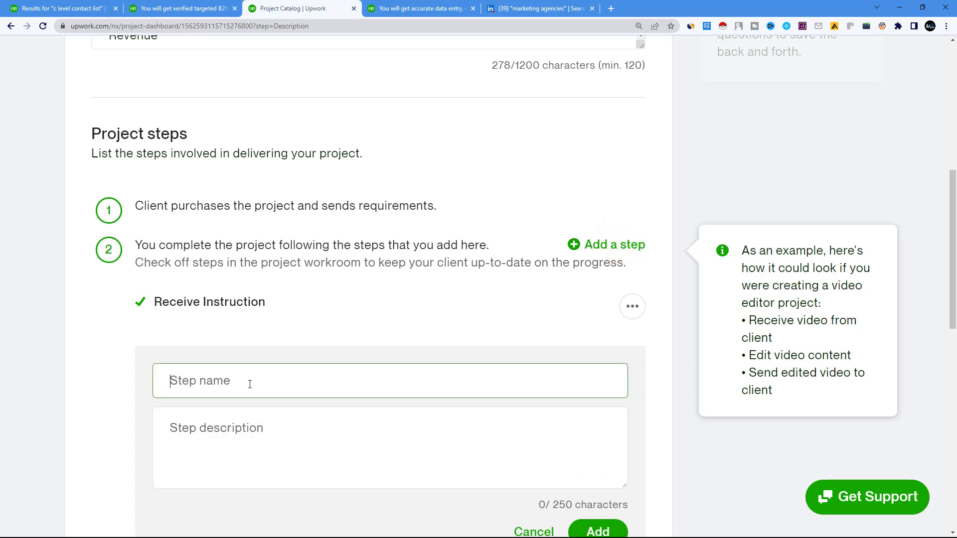
pyautogui.write('Done it on time')
pyautogui.scroll(-2, 655, 463)
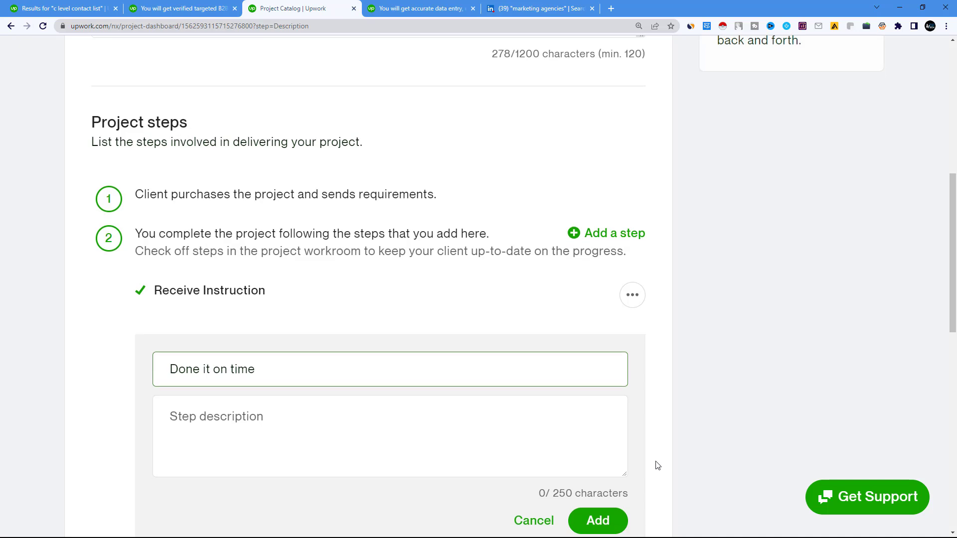
pyautogui.click(603, 431)
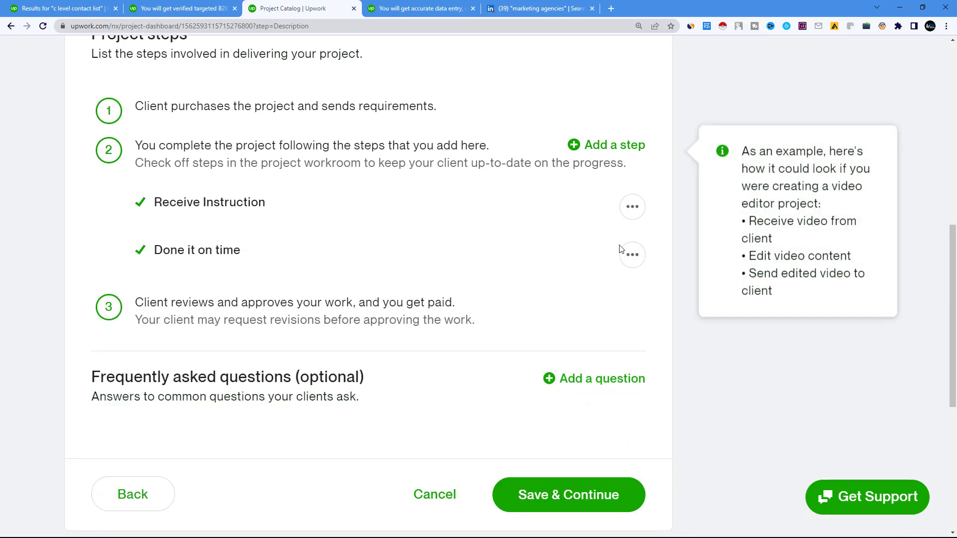
# Add a third freelancer step named "Deliver to client" to the project steps, without a description
pyautogui.click(609, 155)
pyautogui.write('D')
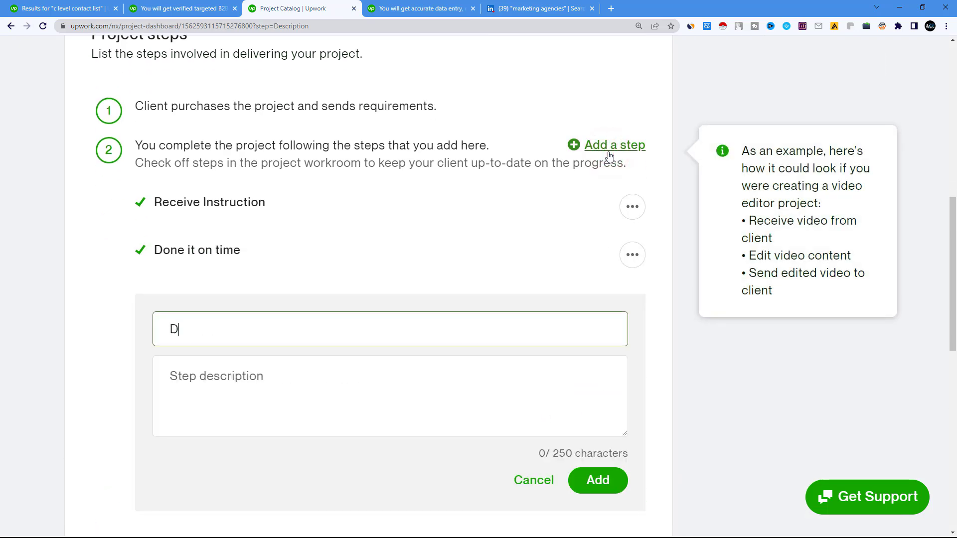
pyautogui.write('eliver to client')
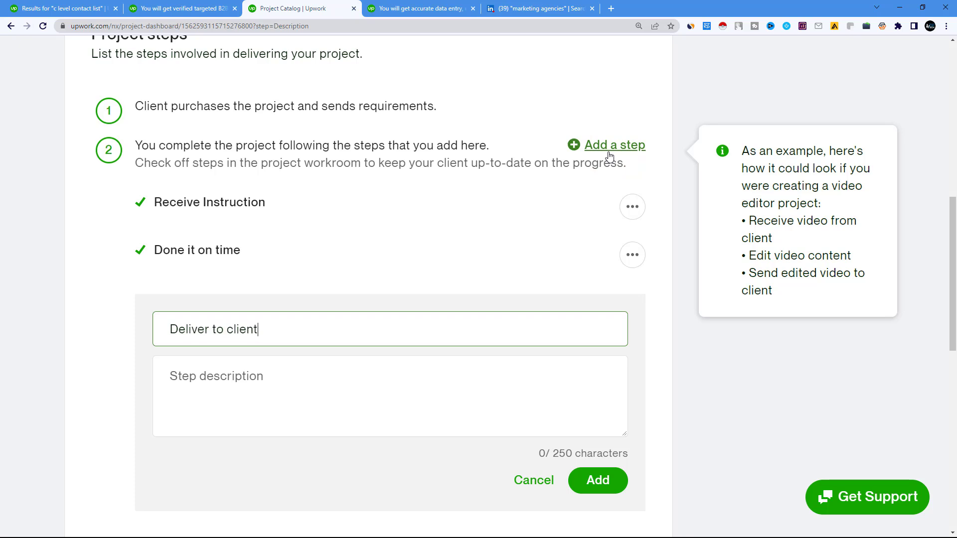
pyautogui.click(595, 475)
# Examine the frequently asked questions in the competing verified targeted B2B listing, expanding the answer to its quick chat or call question
pyautogui.scroll(-2, 442, 371)
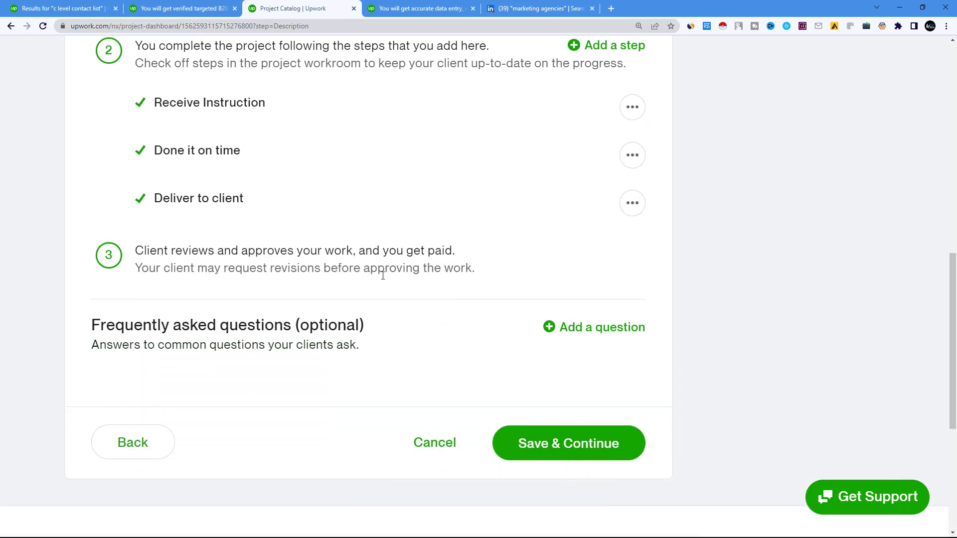
pyautogui.moveTo(86, 324); pyautogui.dragTo(290, 330)
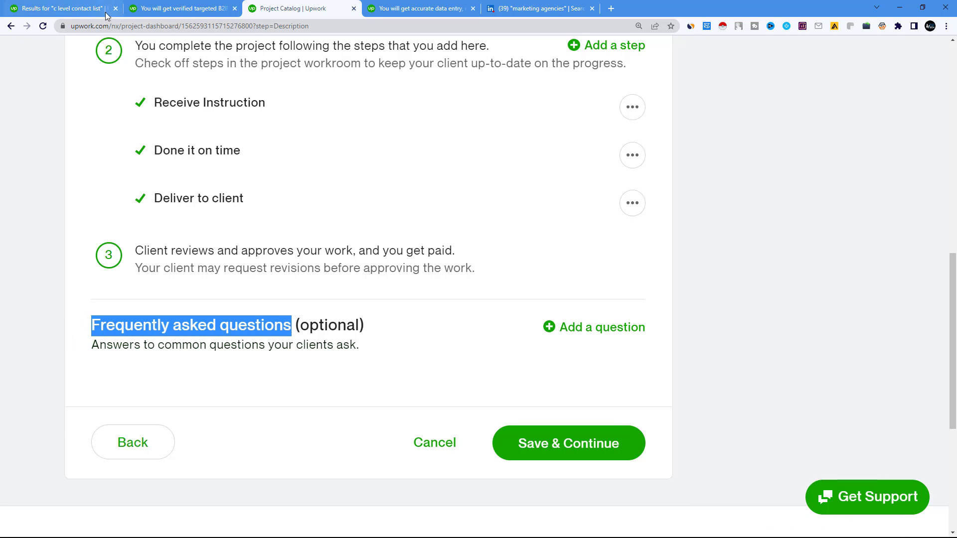
pyautogui.moveTo(281, 162)
pyautogui.click(60, 8)
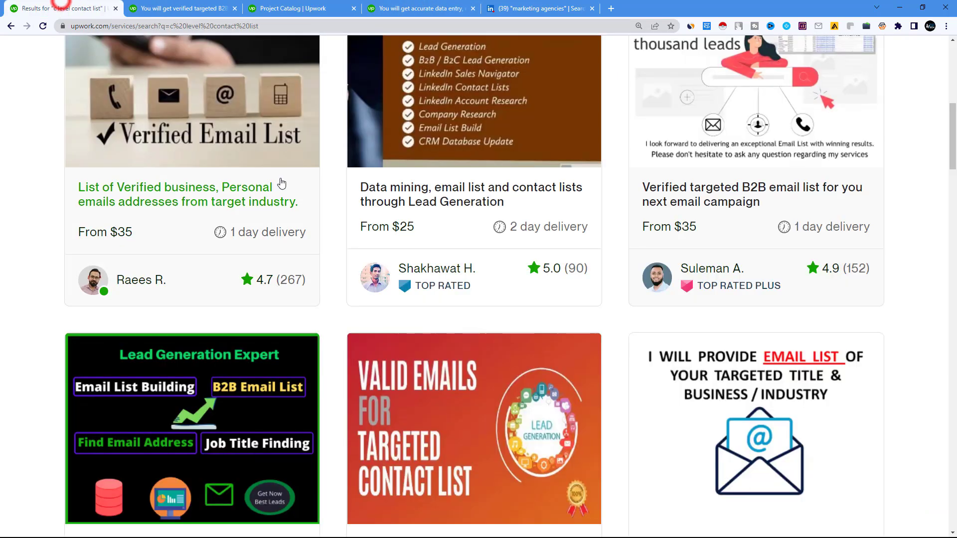
pyautogui.scroll(-1, 281, 184)
pyautogui.scroll(2, 286, 256)
pyautogui.click(187, 6)
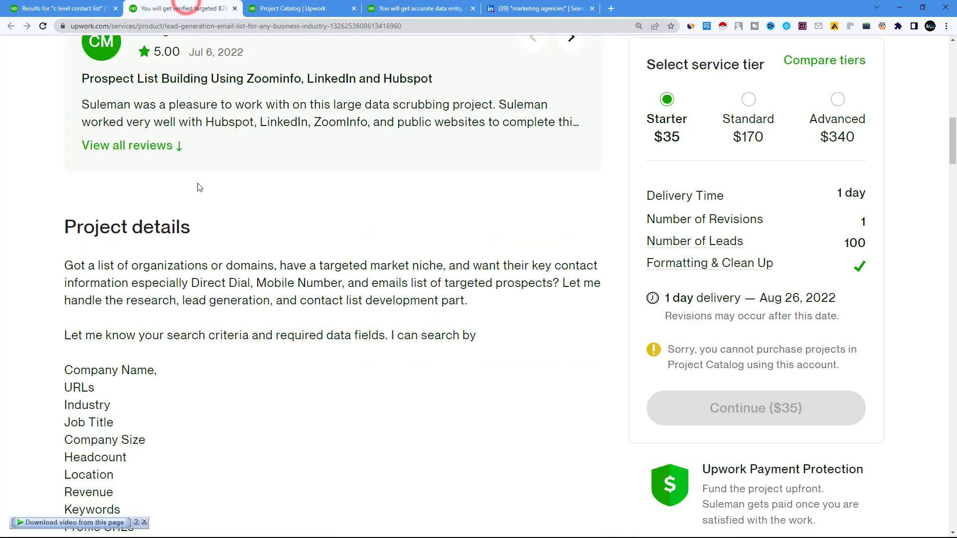
pyautogui.scroll(-15, 200, 213)
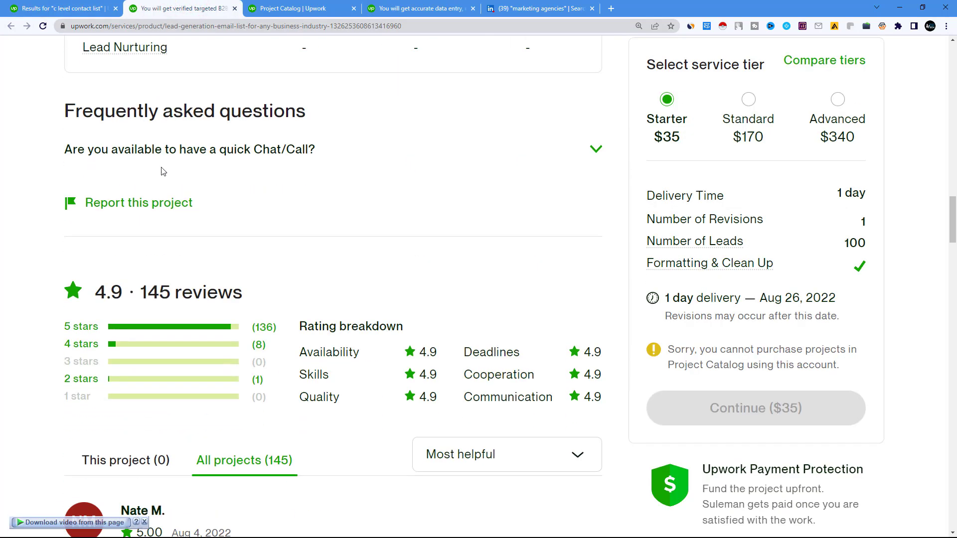
pyautogui.scroll(1, 163, 172)
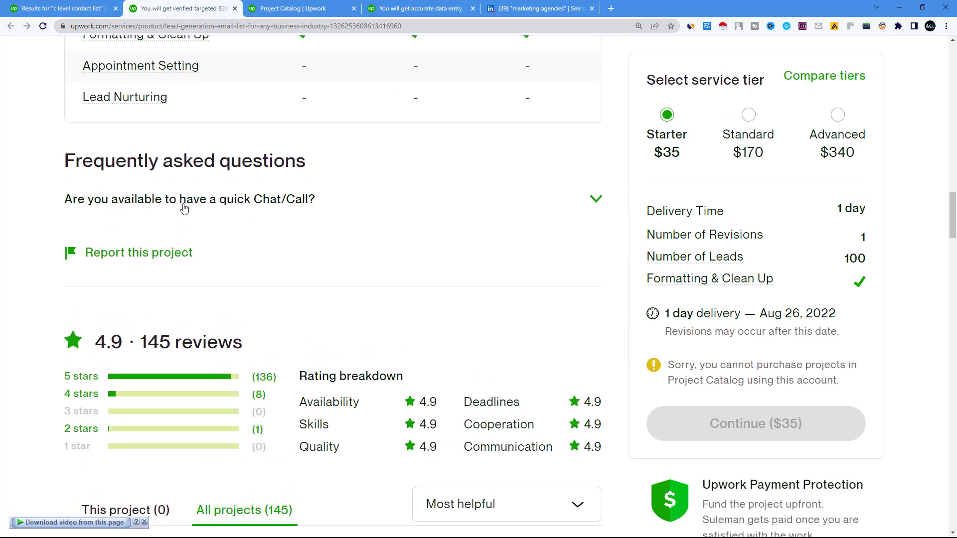
pyautogui.click(305, 205)
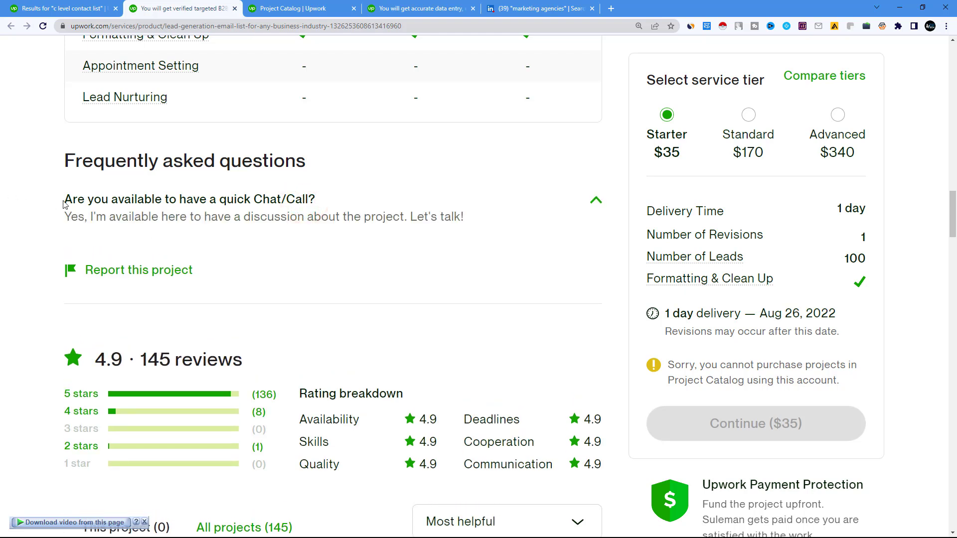
pyautogui.moveTo(61, 204); pyautogui.dragTo(316, 201)
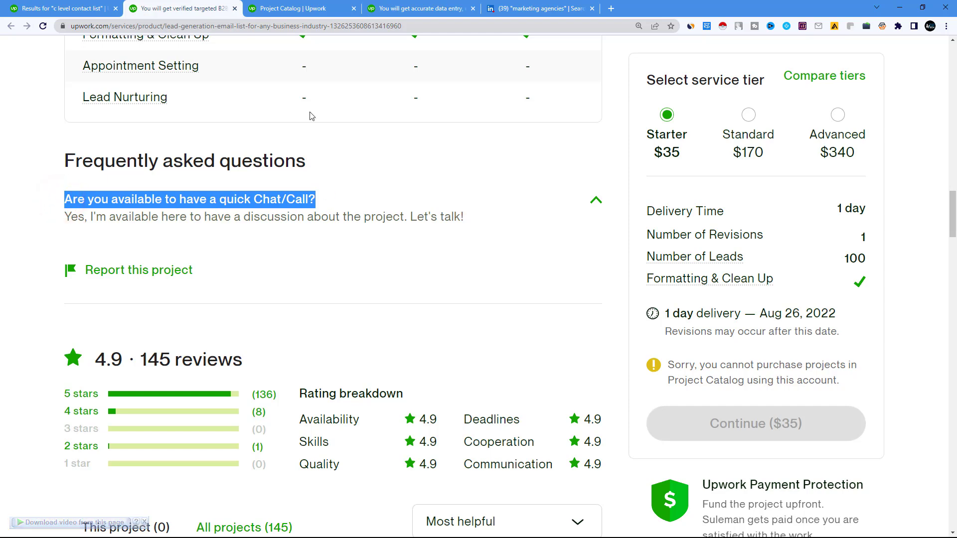
# Return to the project draft and start a new FAQ entry with the question "Are you available to start my job now?"
pyautogui.click(305, 6)
pyautogui.click(572, 328)
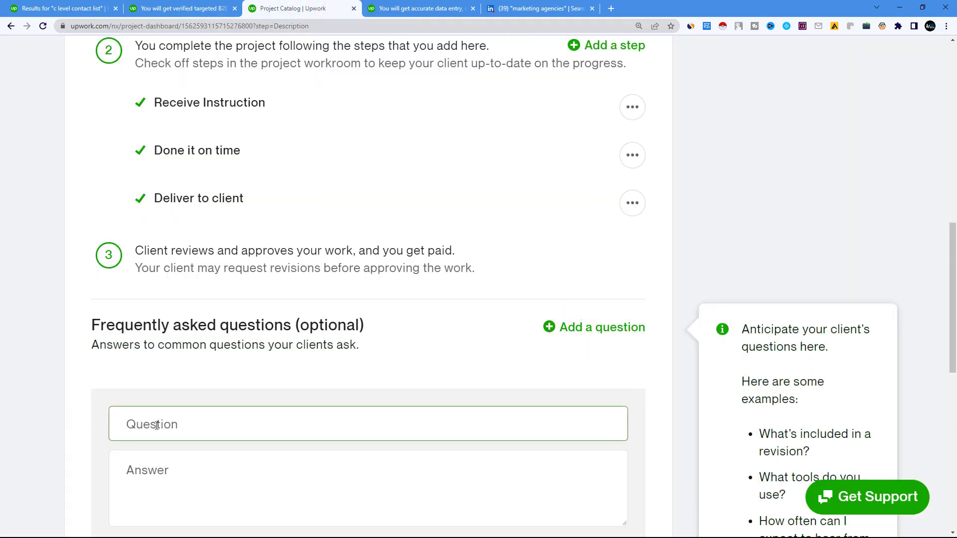
pyautogui.write('Are you avail')
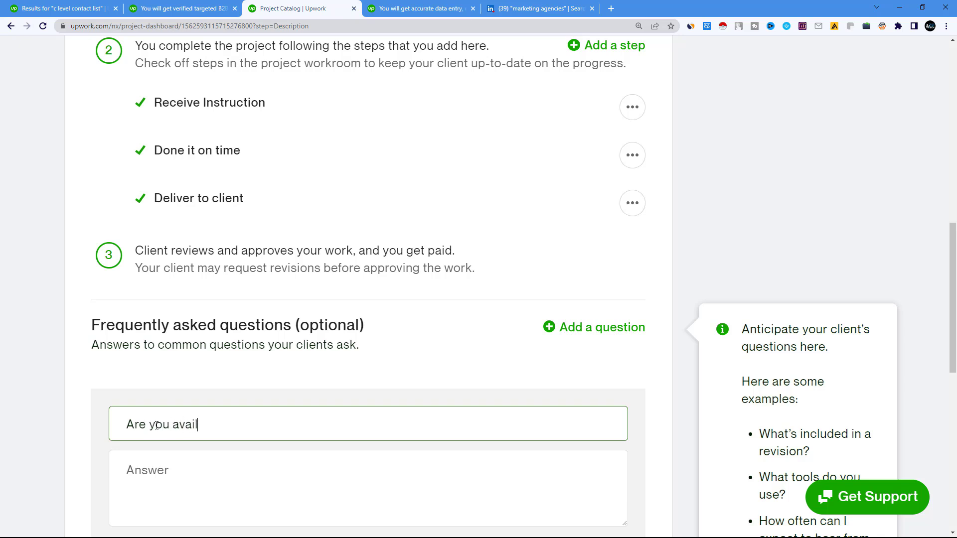
pyautogui.write('bl')
pyautogui.write('e')
pyautogui.press('BackSpace')
pyautogui.write('le')
pyautogui.rightClick(197, 426)
pyautogui.click(229, 305)
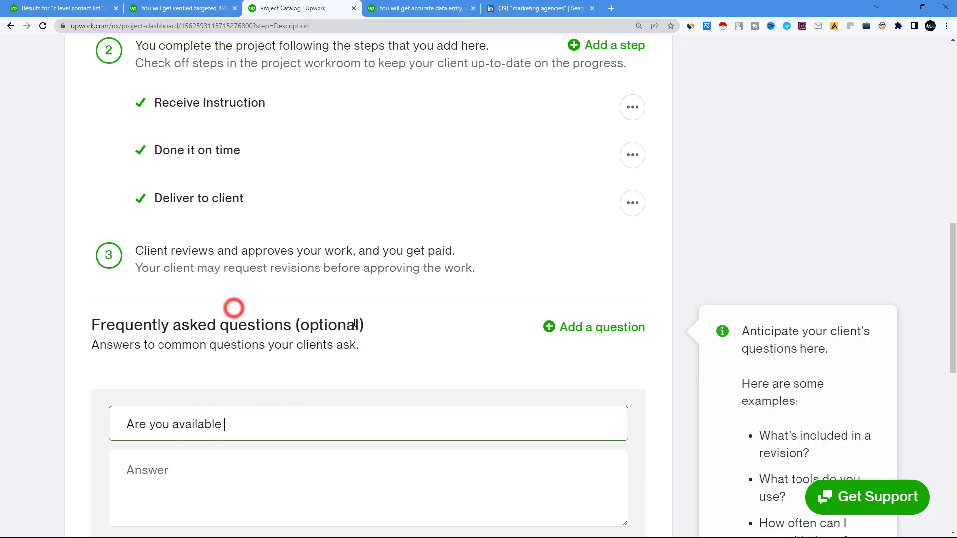
pyautogui.write('to s')
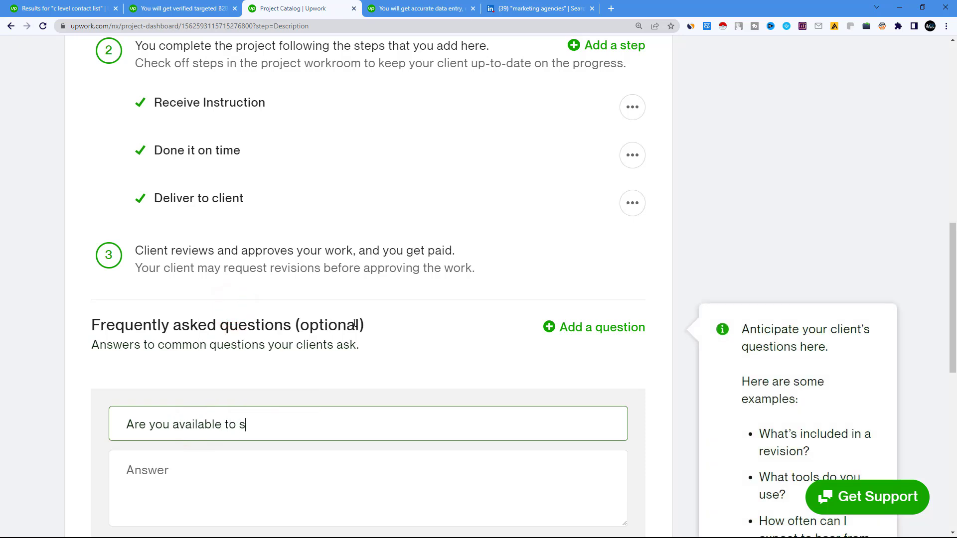
pyautogui.write('tart my job now?')
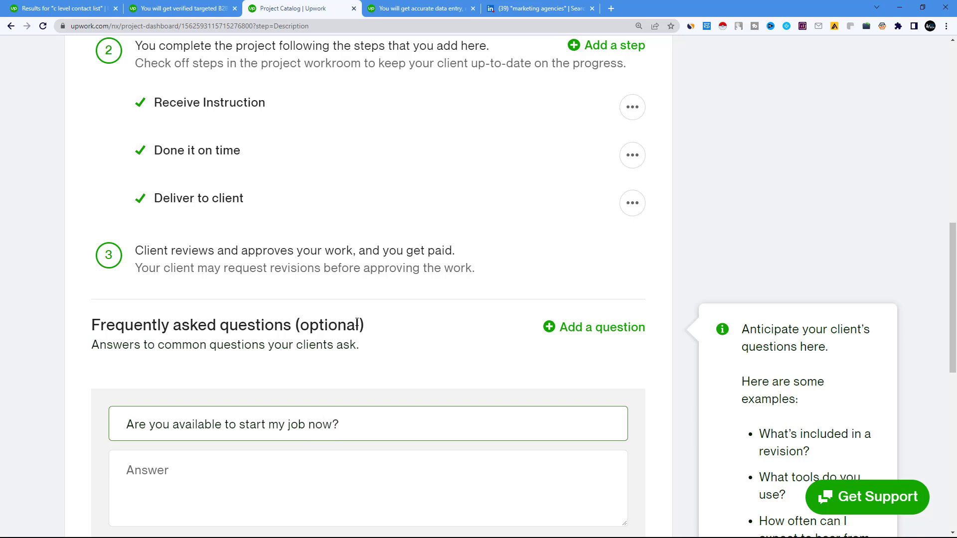
# Answer the FAQ question with "Yes, I am here to help you", add the entry, and save the description to continue
pyautogui.scroll(-2, 357, 323)
pyautogui.click(187, 371)
pyautogui.write('Ye')
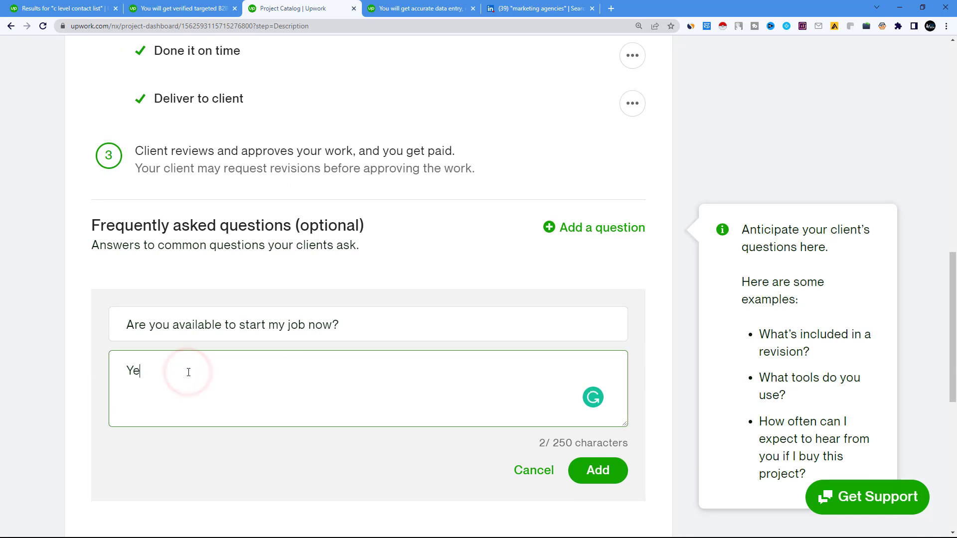
pyautogui.write('s , I ama')
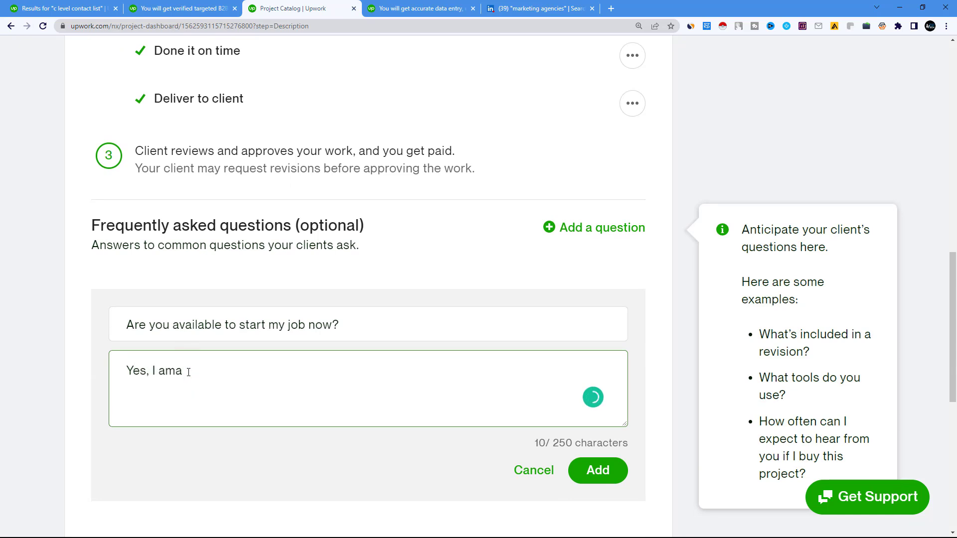
pyautogui.press('BackSpace')
pyautogui.write('here to help ')
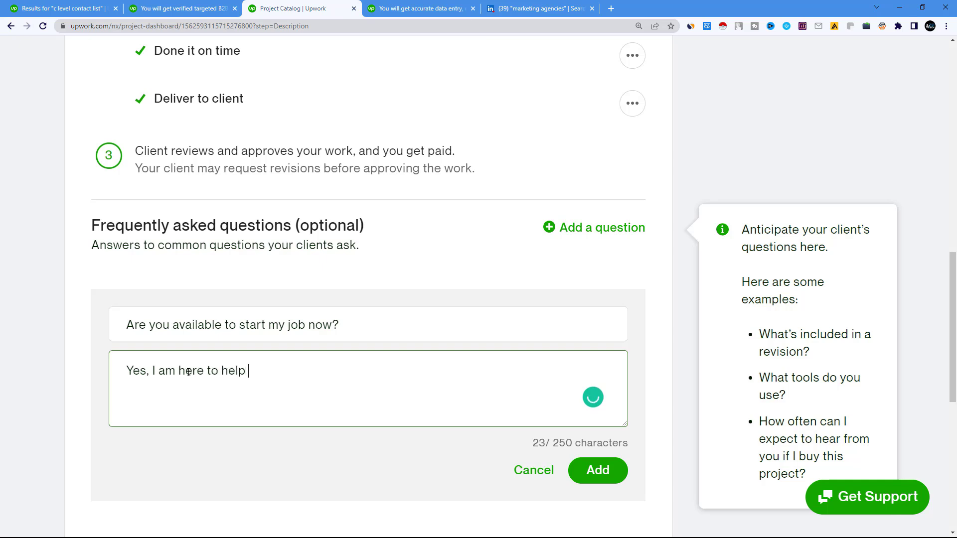
pyautogui.write('you')
pyautogui.click(598, 471)
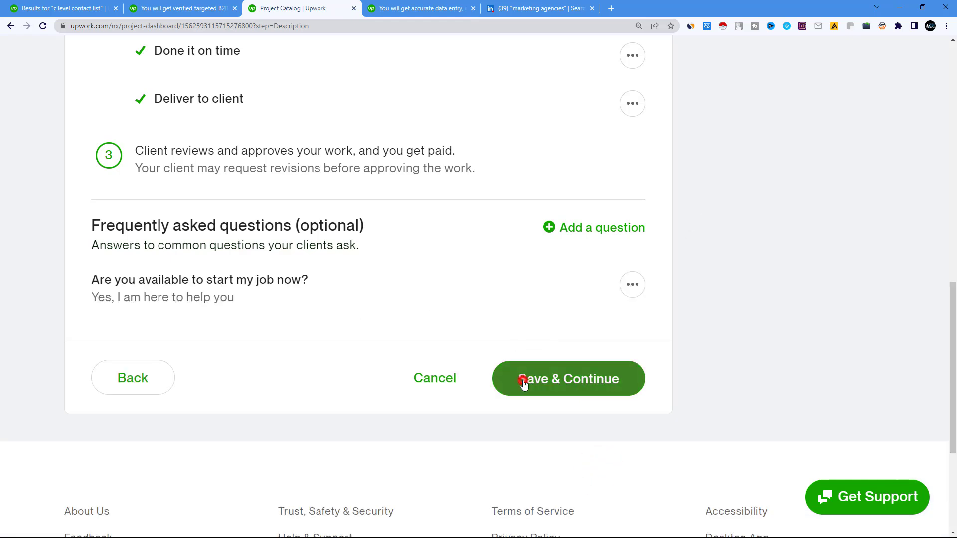
pyautogui.click(523, 379)
# Review the Finalize page and agree to both the Terms of Service and the Privacy Notice
pyautogui.scroll(7, 455, 421)
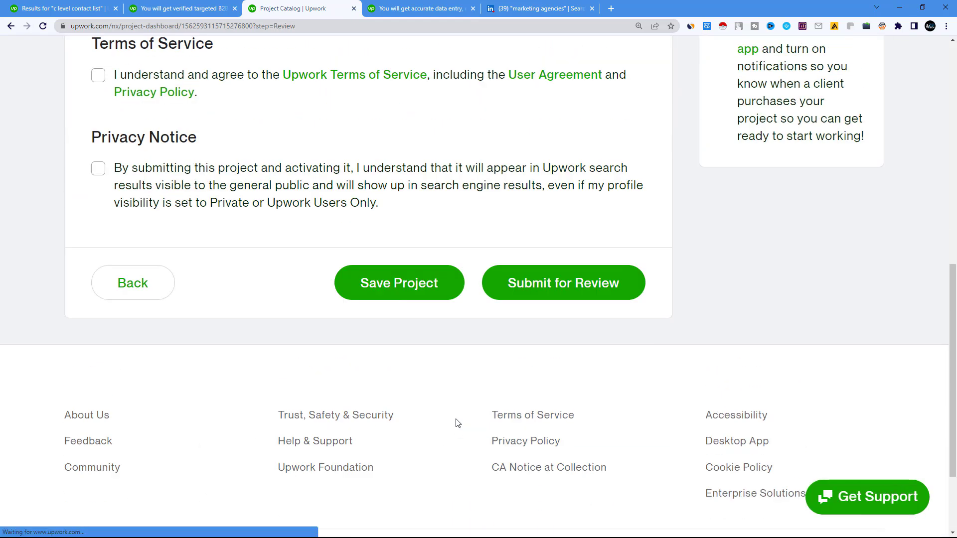
pyautogui.scroll(4, 207, 289)
pyautogui.scroll(3, 207, 289)
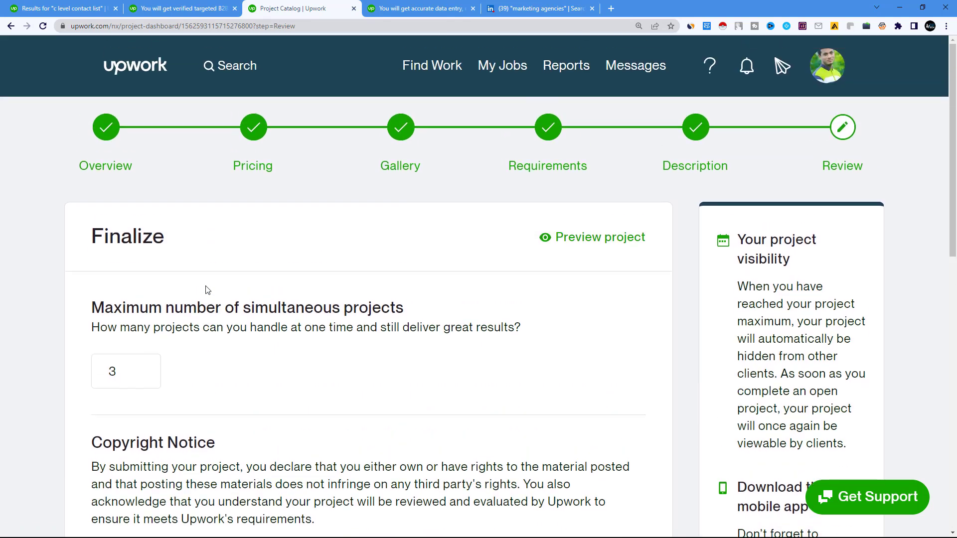
pyautogui.scroll(-2, 148, 254)
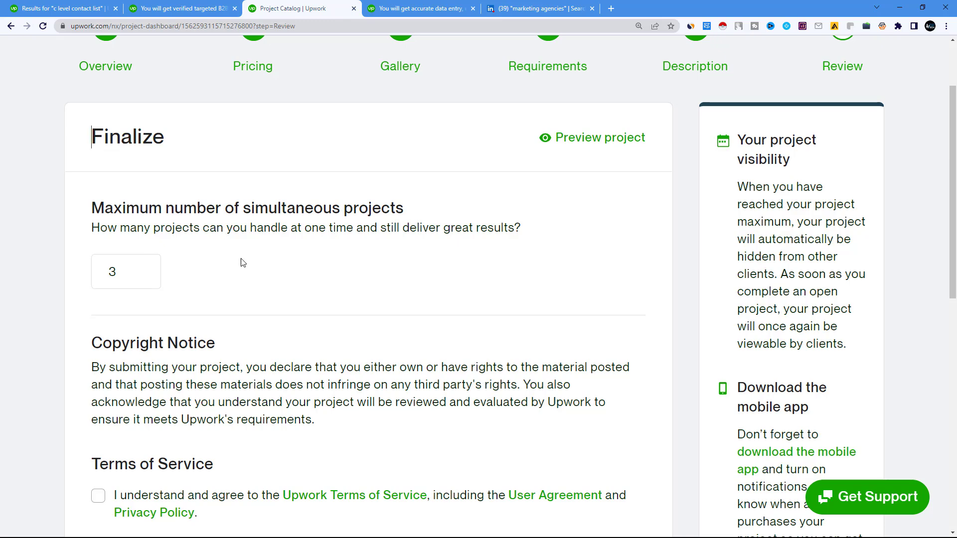
pyautogui.scroll(-2, 149, 280)
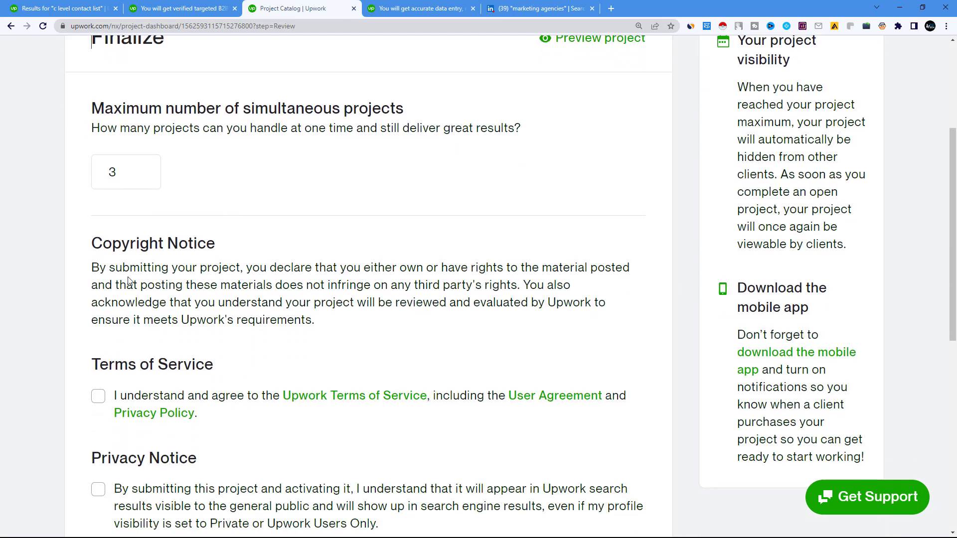
pyautogui.scroll(-2, 161, 268)
pyautogui.click(98, 296)
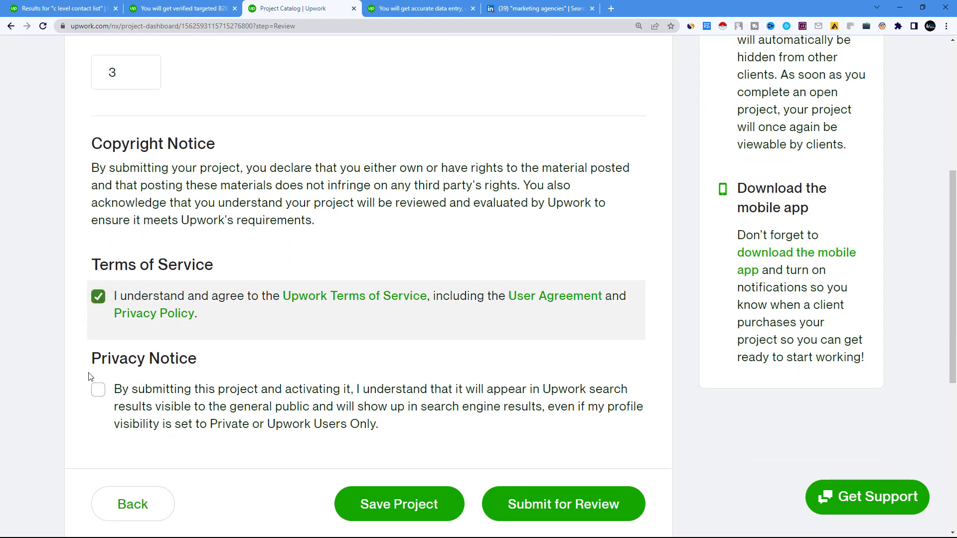
pyautogui.click(98, 390)
pyautogui.scroll(1, 98, 389)
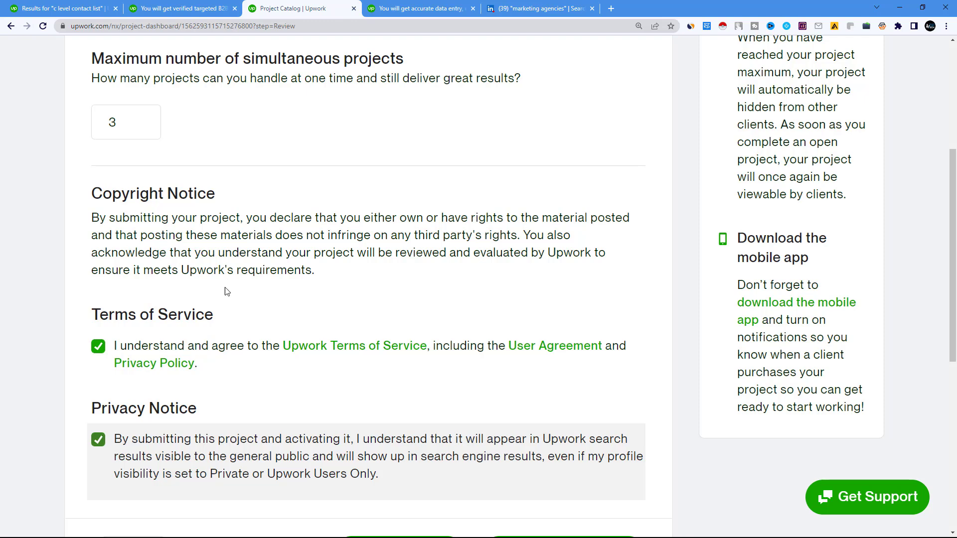
# Submit the finalized project for review and confirm sending it past the pre-submission content checklist
pyautogui.scroll(-3, 226, 292)
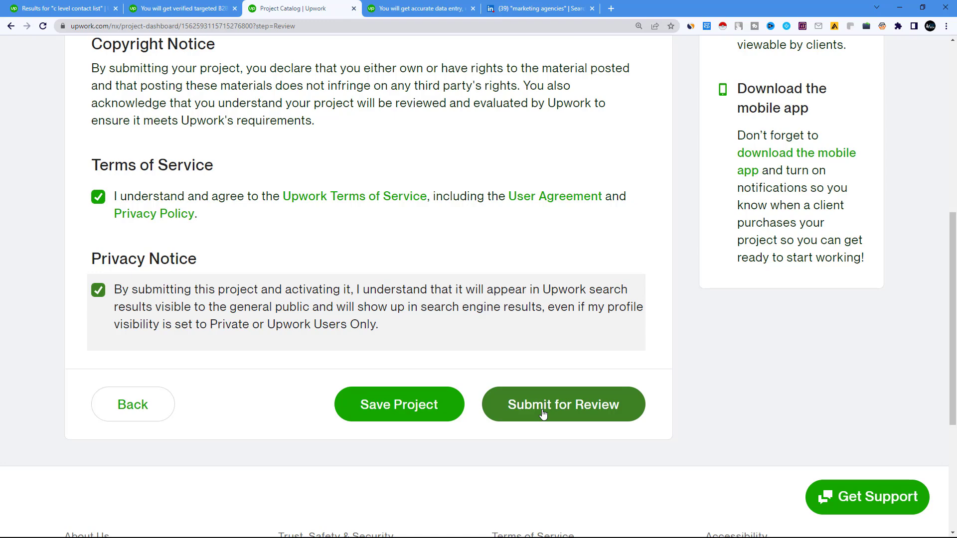
pyautogui.scroll(-1, 548, 398)
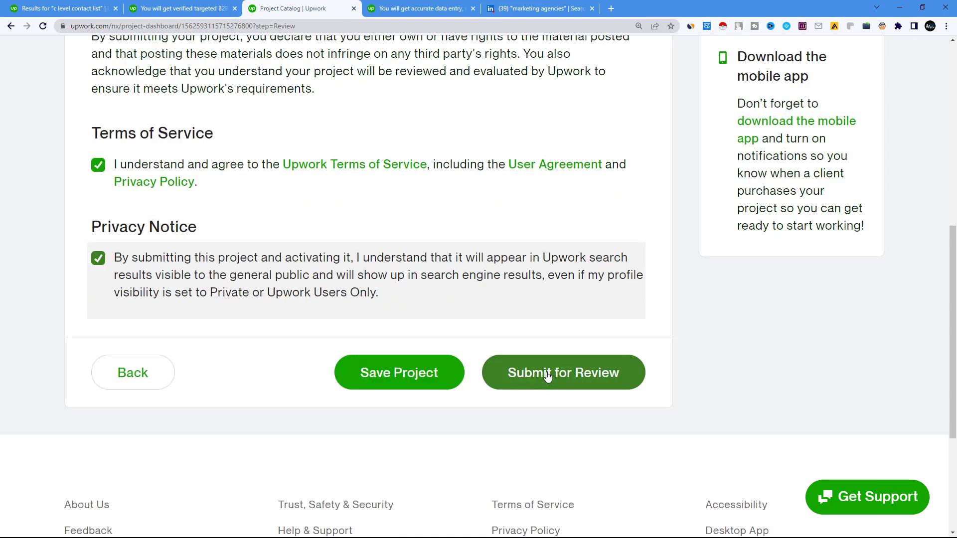
pyautogui.click(547, 372)
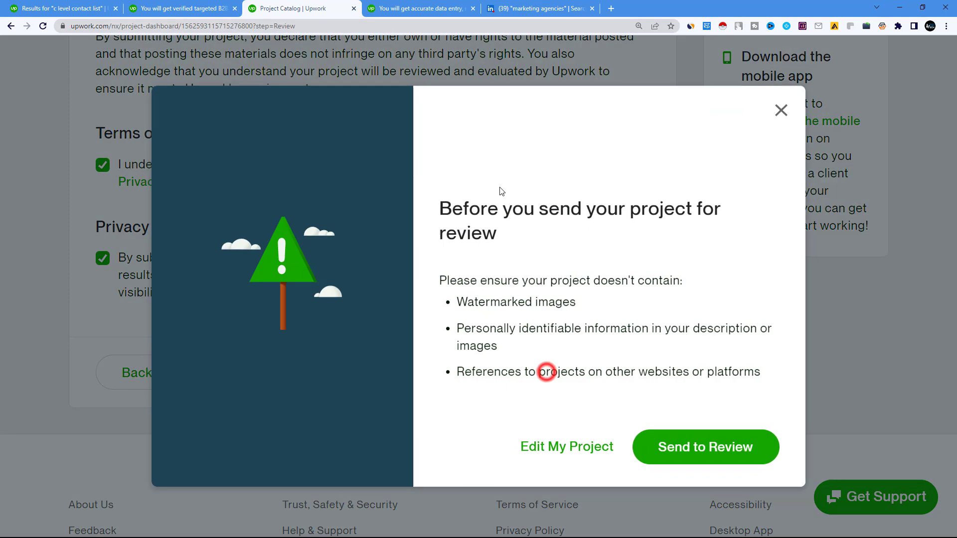
pyautogui.click(709, 455)
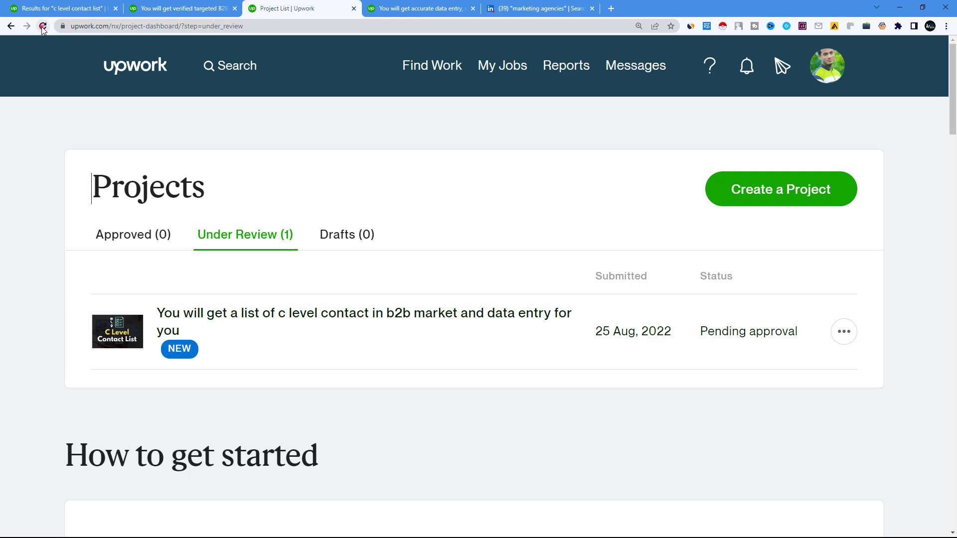
# Reload the list of projects under review and show the available actions for the submitted C Level Contact List project
pyautogui.click(42, 26)
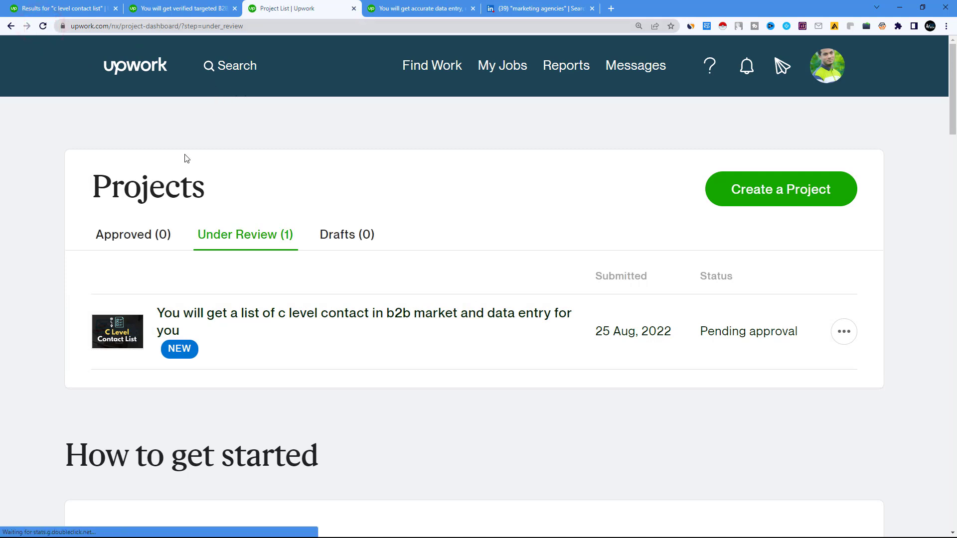
pyautogui.click(839, 336)
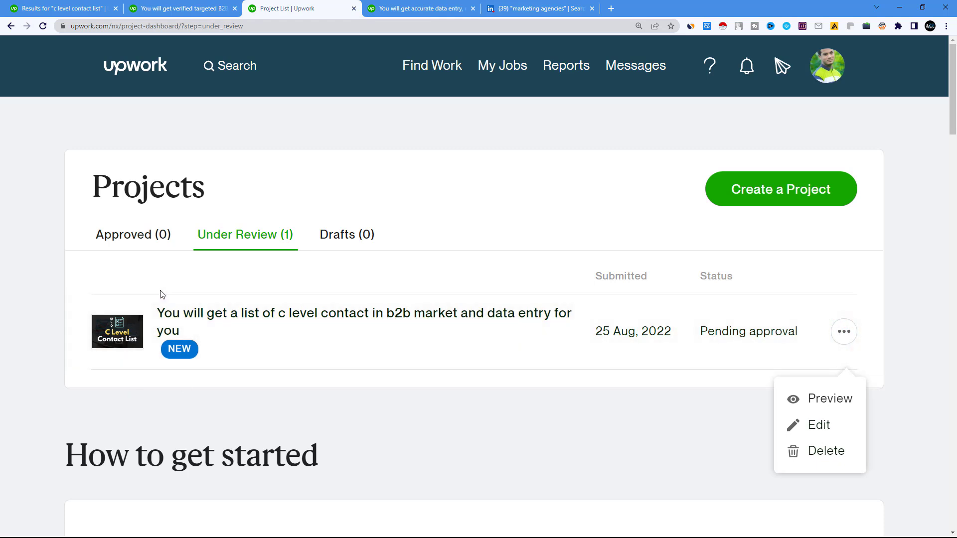